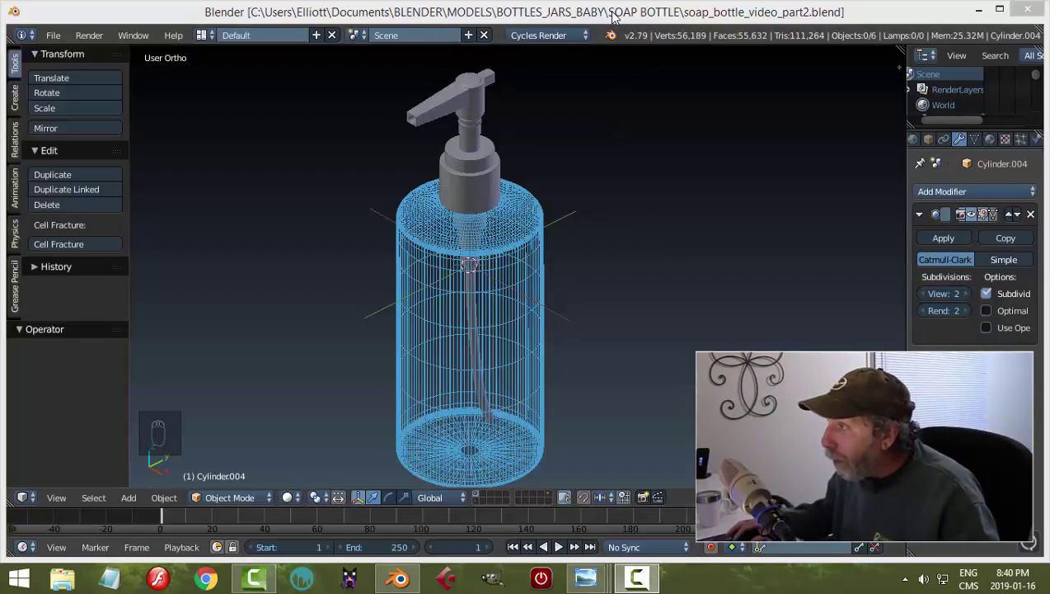
Set the bottle body's maximum draw type to Textured so it is no longer drawn as wireframe
{"action": "middle_click_drag", "start_coordinate": [681, 280], "coordinate": [594, 250]}
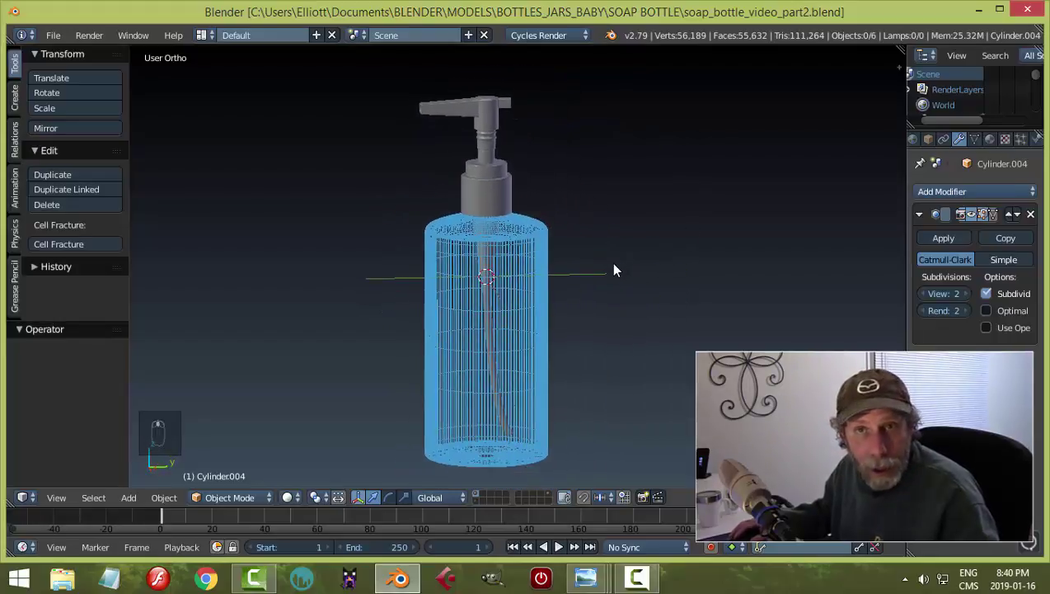
{"action": "mouse_move", "coordinate": [597, 269]}
{"action": "middle_mouse_down"}
{"action": "mouse_move", "coordinate": [609, 277]}
{"action": "mouse_move", "coordinate": [591, 281]}
{"action": "middle_mouse_up"}
{"action": "right_click", "coordinate": [546, 255]}
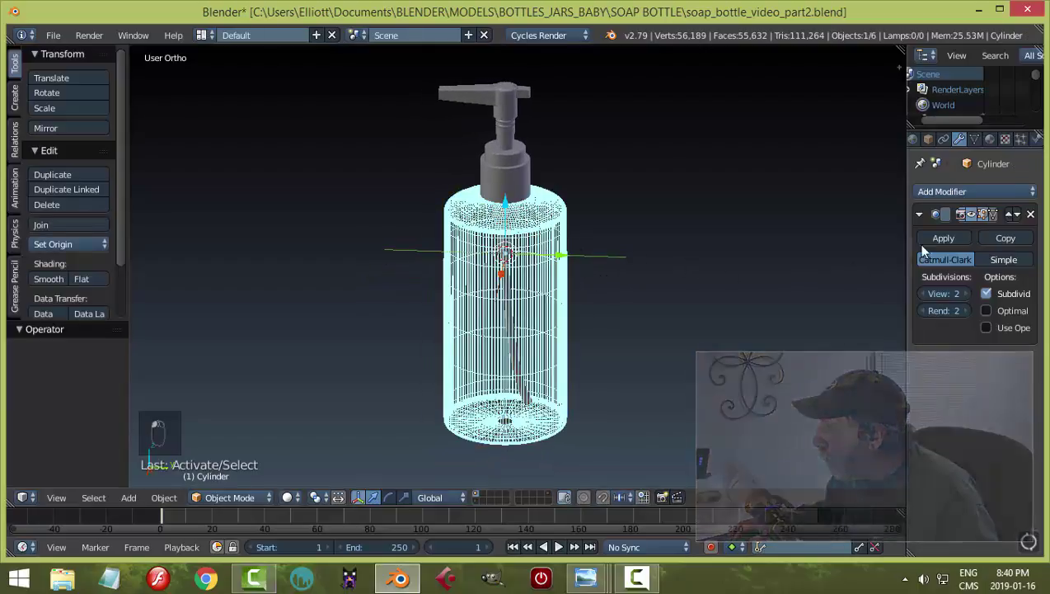
{"action": "left_click", "coordinate": [929, 142]}
{"action": "scroll", "coordinate": [952, 344], "scroll_direction": "down", "scroll_amount": 5}
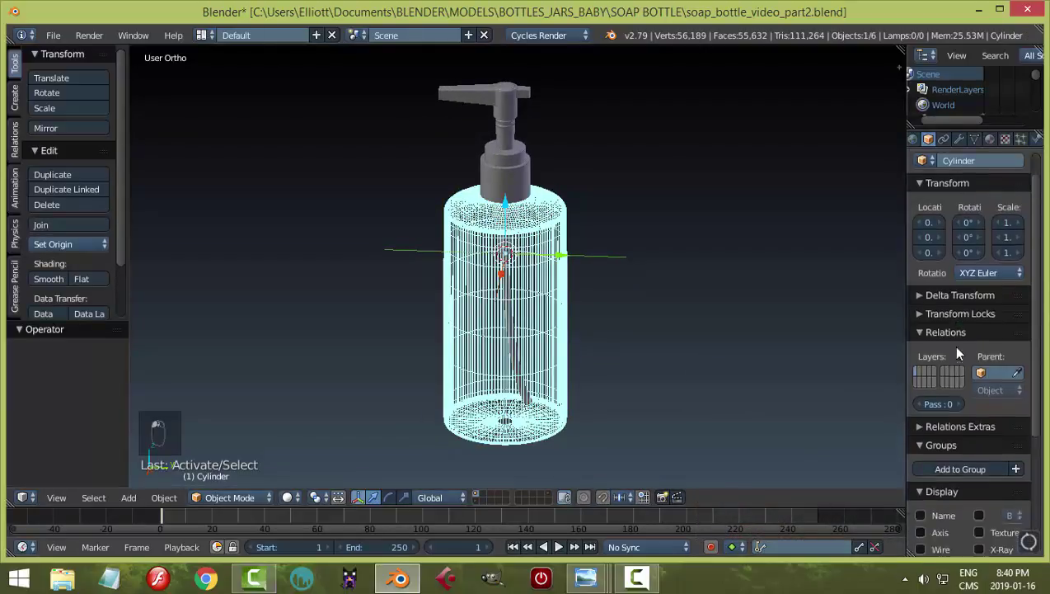
{"action": "left_click", "coordinate": [938, 421]}
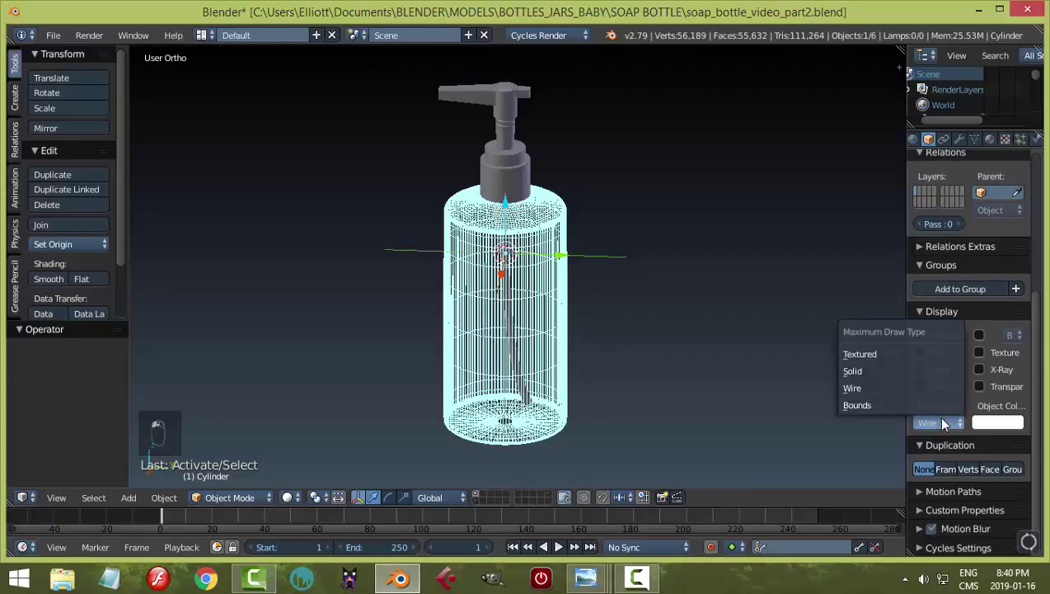
{"action": "left_click", "coordinate": [898, 352]}
{"action": "scroll", "coordinate": [710, 318], "scroll_direction": "up", "scroll_amount": 1}
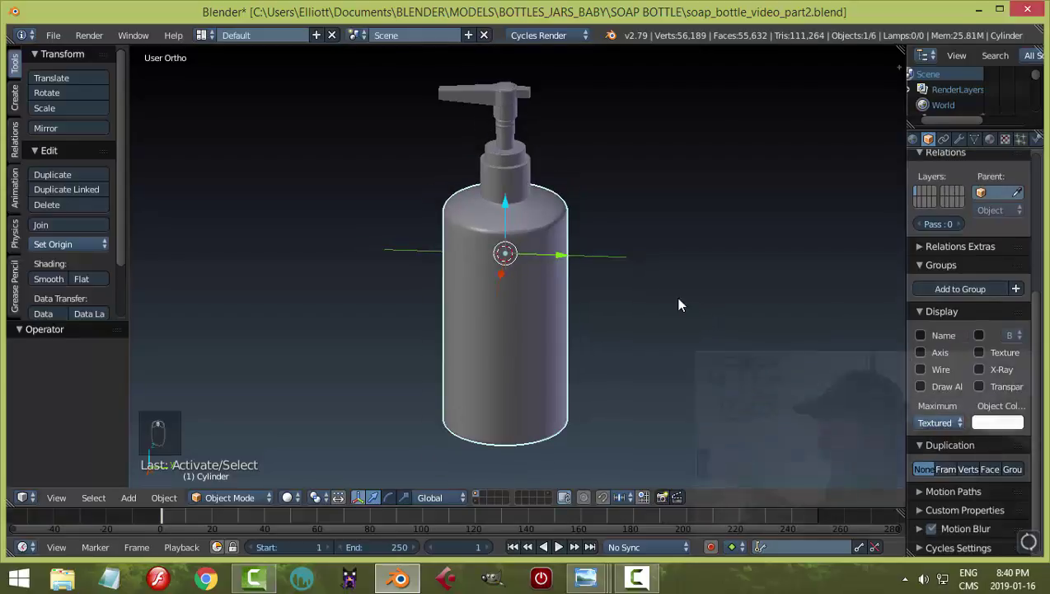
{"action": "scroll", "coordinate": [678, 302], "scroll_direction": "down", "scroll_amount": 1}
{"action": "middle_click_drag", "start_coordinate": [669, 294], "coordinate": [678, 282]}
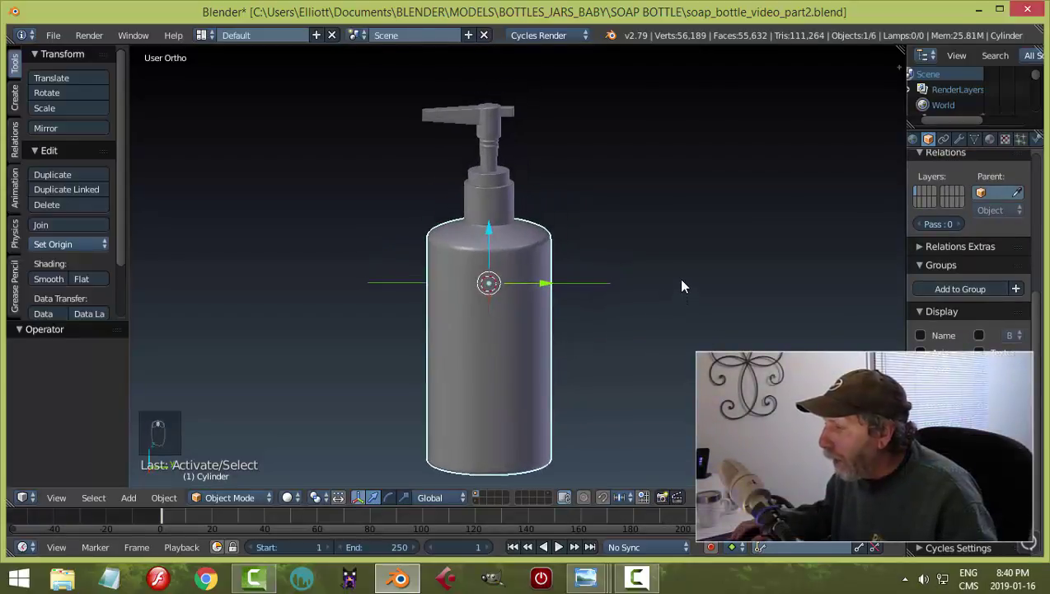
Switch to the Compositing screen layout and leave the camera view in its 3D viewport
{"action": "left_click", "coordinate": [202, 35]}
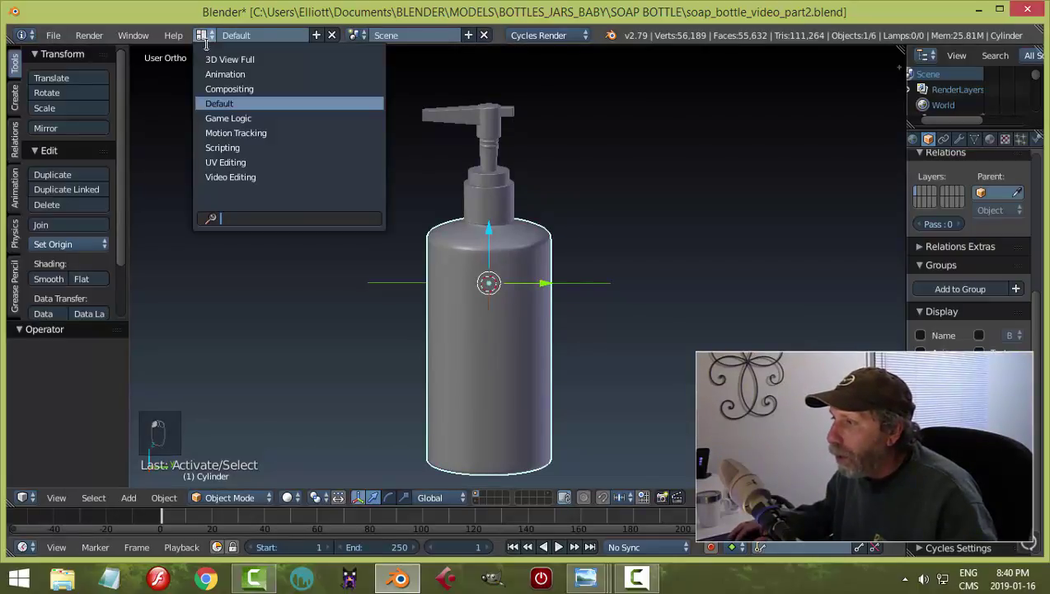
{"action": "left_click", "coordinate": [235, 87]}
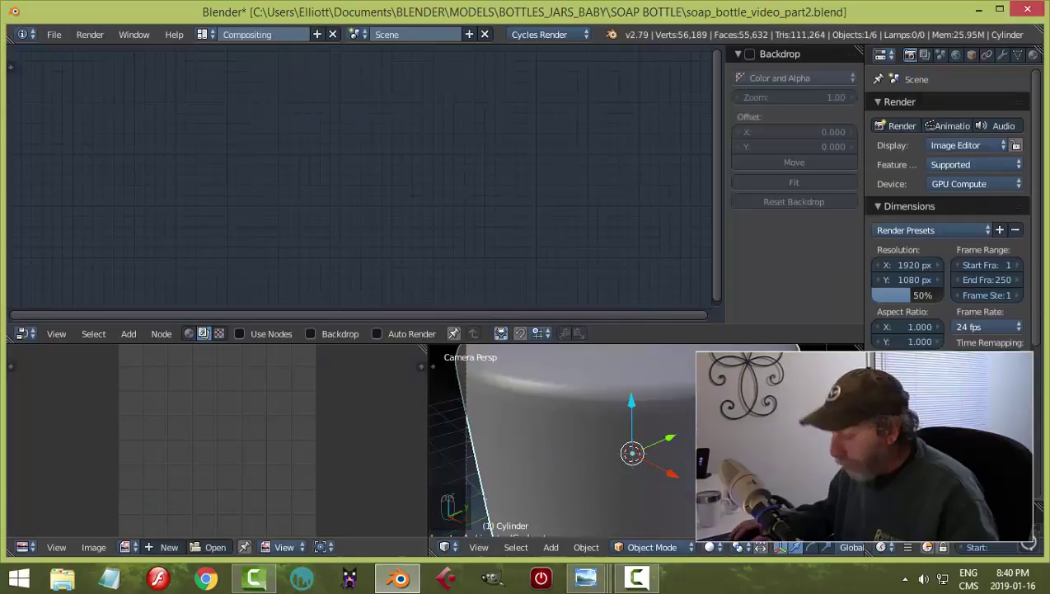
{"action": "key", "text": "KP_0"}
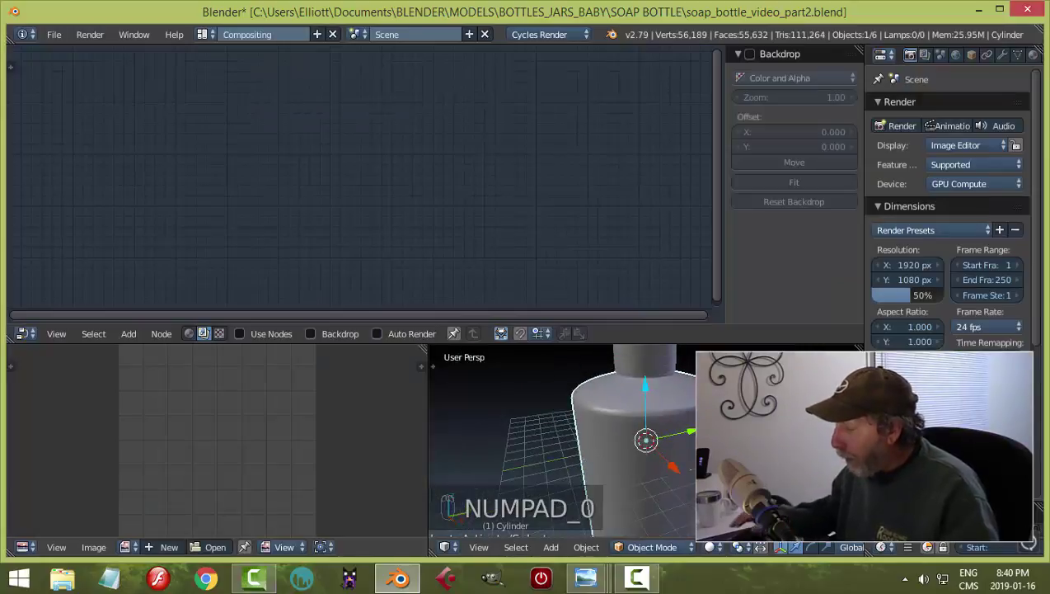
{"action": "middle_click_drag", "start_coordinate": [577, 437], "coordinate": [572, 434]}
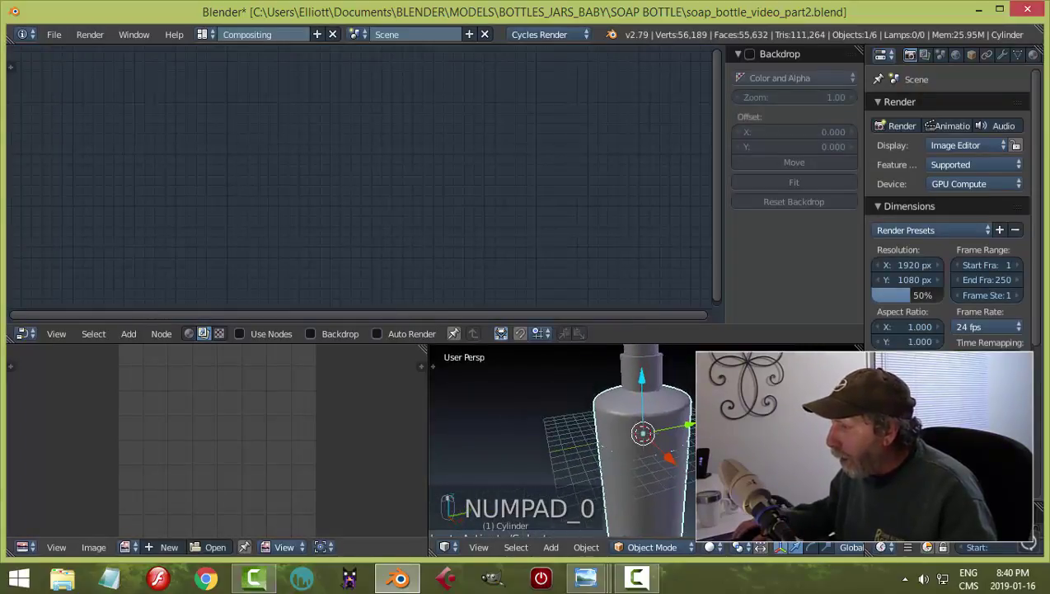
Enlarge the image editor and 3D viewport upward and hide the node editor's properties sidebar
{"action": "left_click_drag", "start_coordinate": [711, 345], "coordinate": [710, 285]}
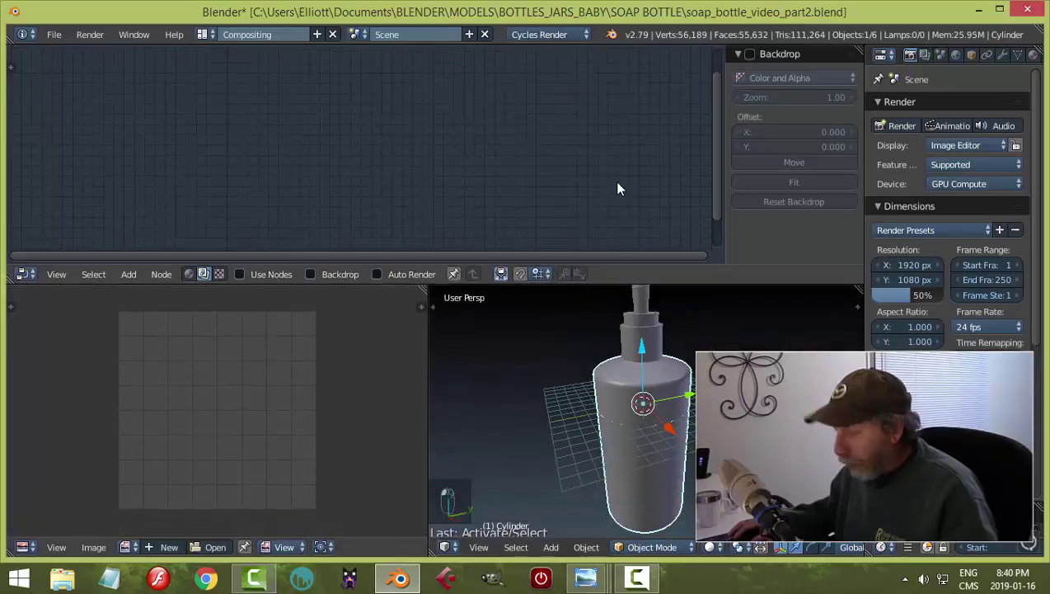
{"action": "key", "text": "n"}
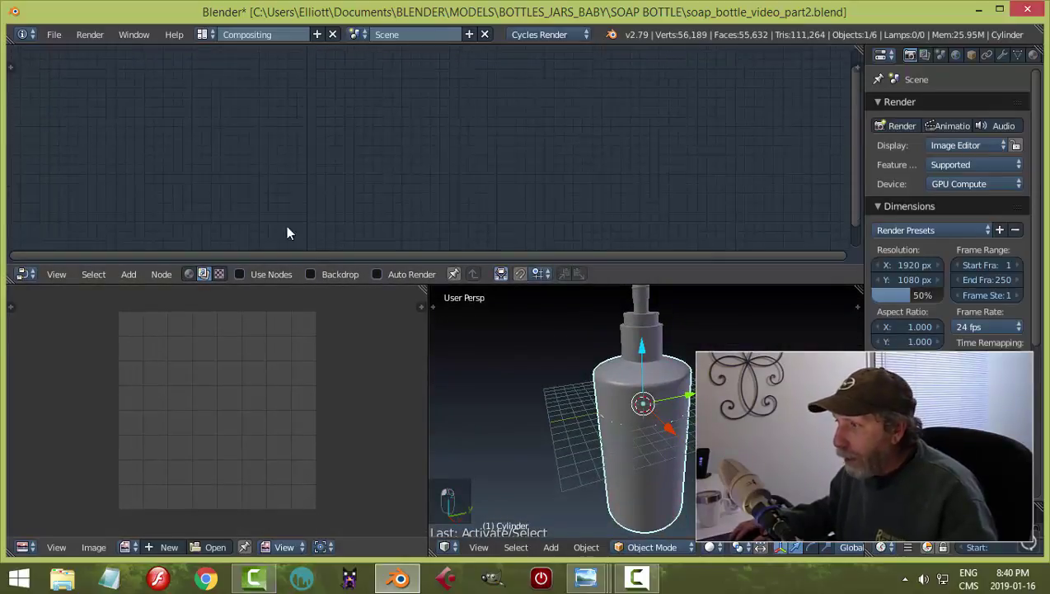
{"action": "left_click", "coordinate": [24, 274]}
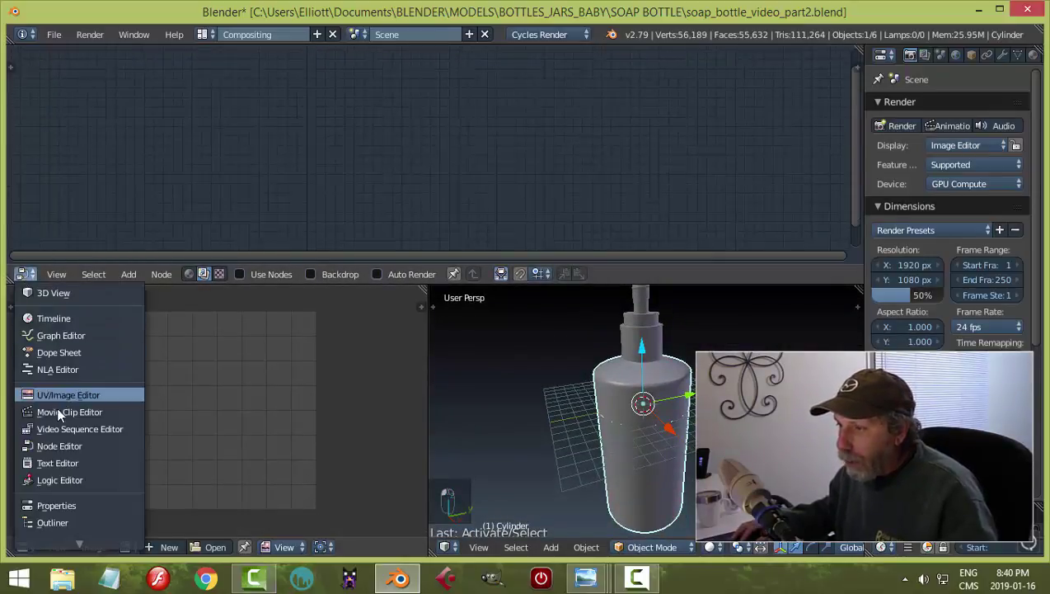
{"action": "key", "text": "Escape"}
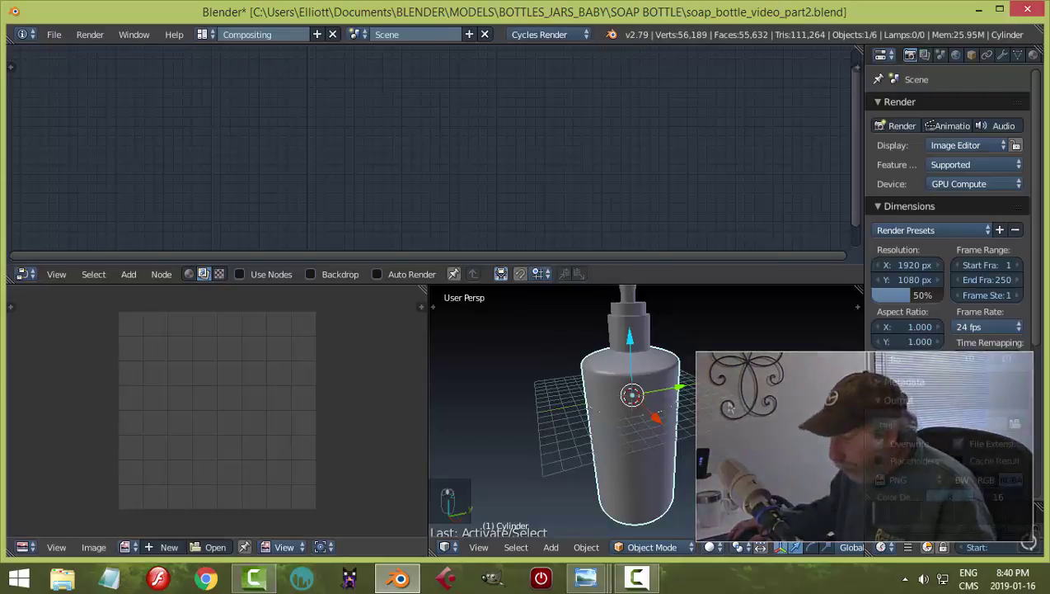
Turn off the grid floor in the 3D viewport's display settings and hide the properties sidebar again
{"action": "key", "text": "n"}
{"action": "scroll", "coordinate": [853, 367], "scroll_direction": "down", "scroll_amount": 7}
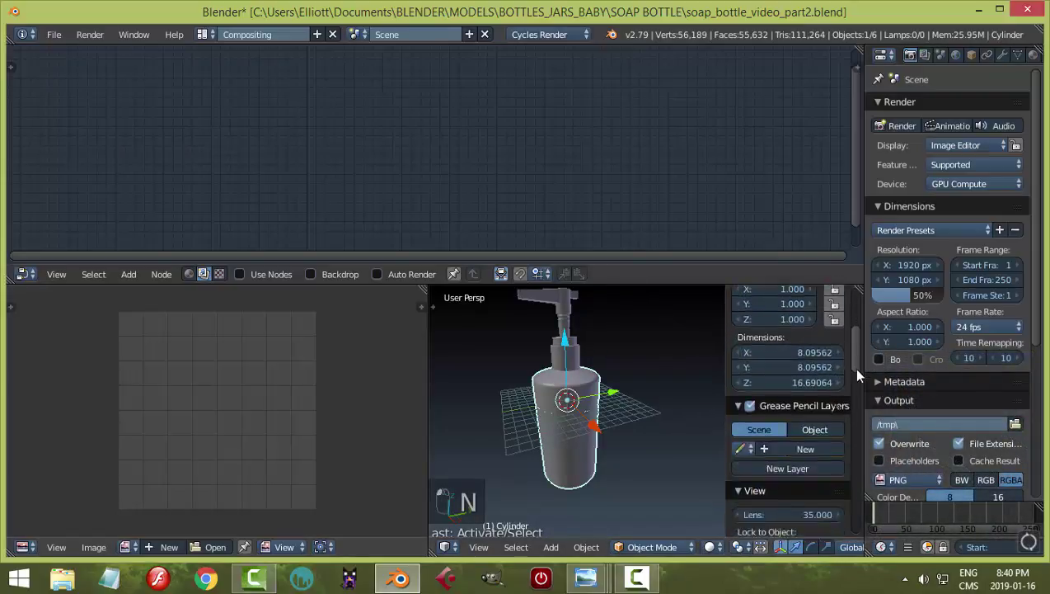
{"action": "scroll", "coordinate": [860, 397], "scroll_direction": "down", "scroll_amount": 8}
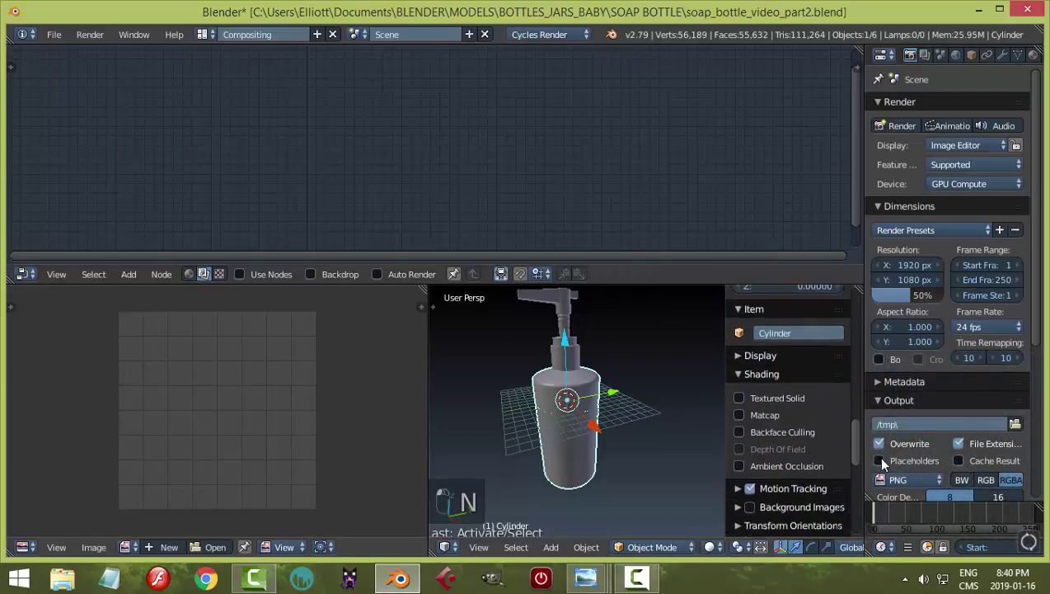
{"action": "left_click", "coordinate": [758, 363]}
{"action": "left_click", "coordinate": [758, 344]}
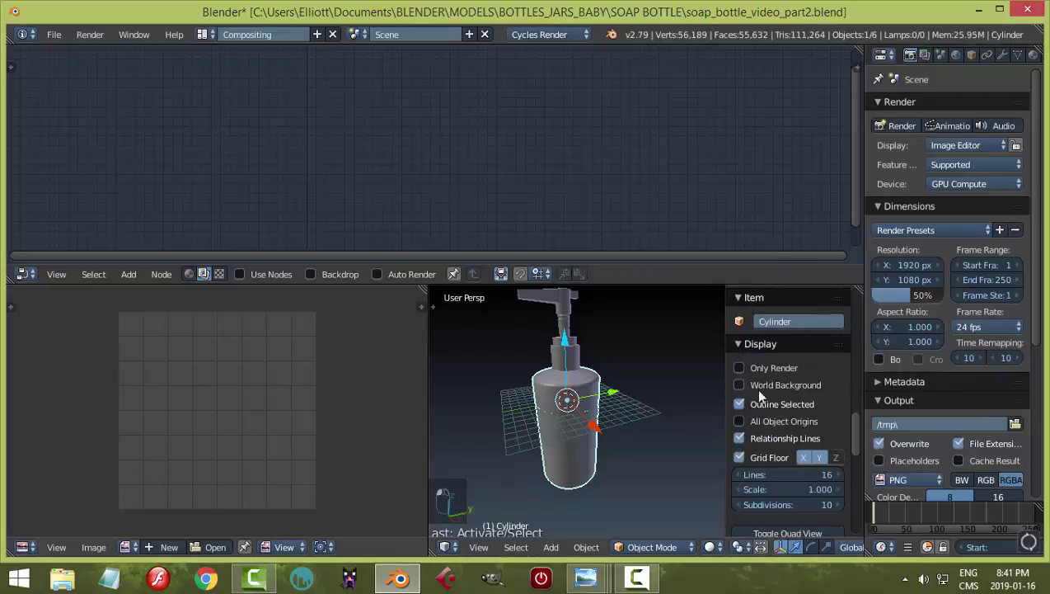
{"action": "left_click", "coordinate": [765, 462]}
{"action": "key", "text": "n"}
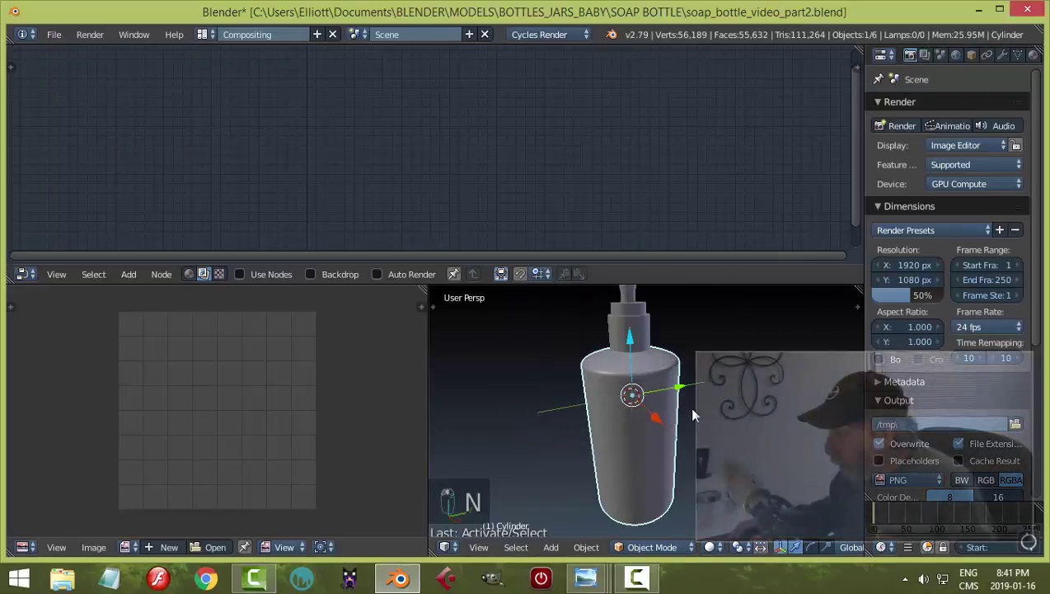
Show the bottle in the right orthographic view, centred in the 3D viewport
{"action": "key", "text": "KP_3"}
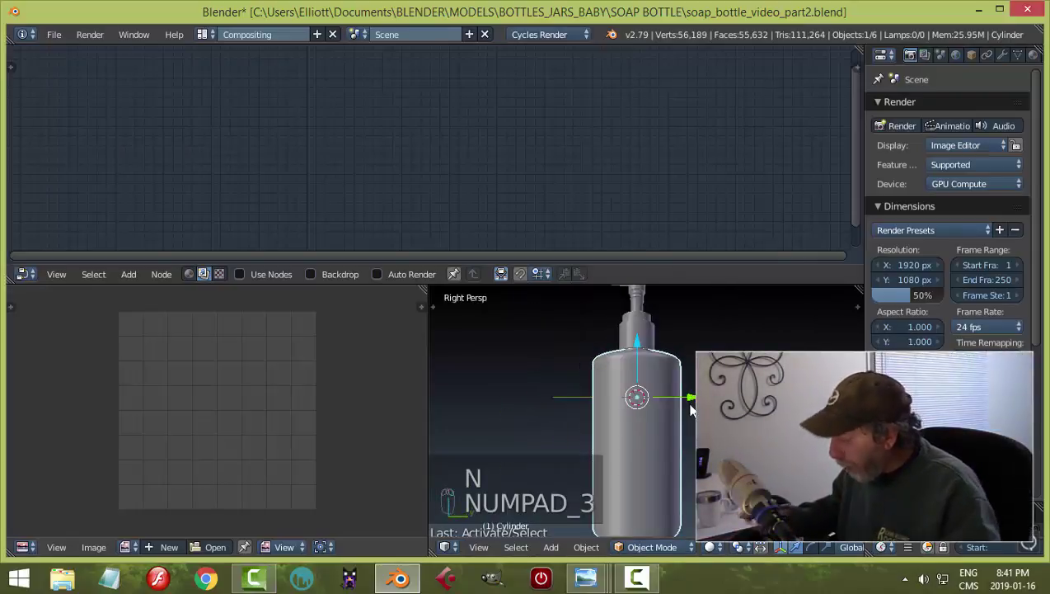
{"action": "key", "text": "KP_5"}
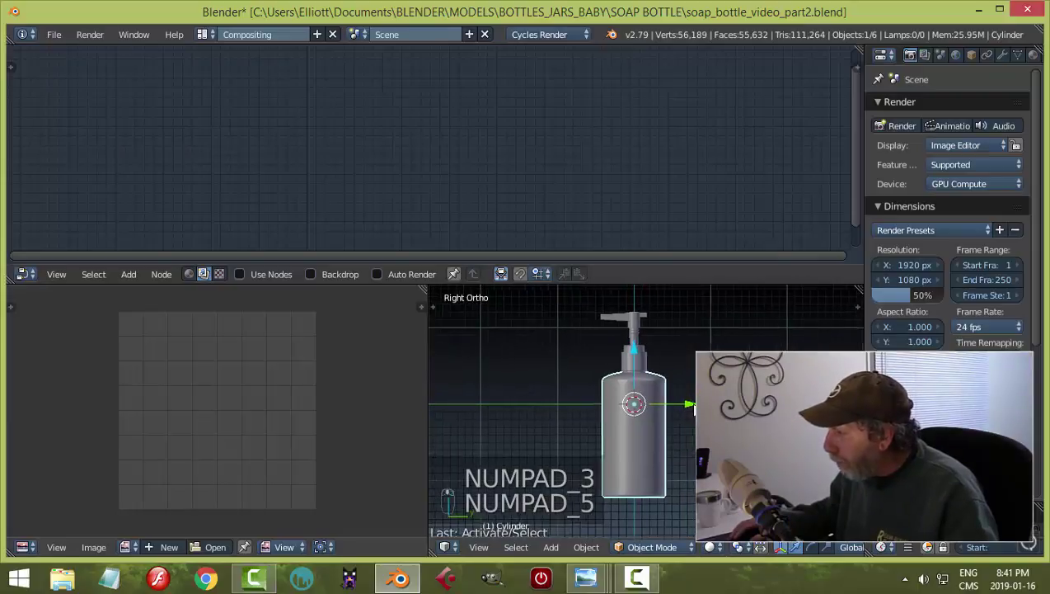
{"action": "middle_click_drag", "start_coordinate": [694, 407], "coordinate": [684, 400], "text": "shift"}
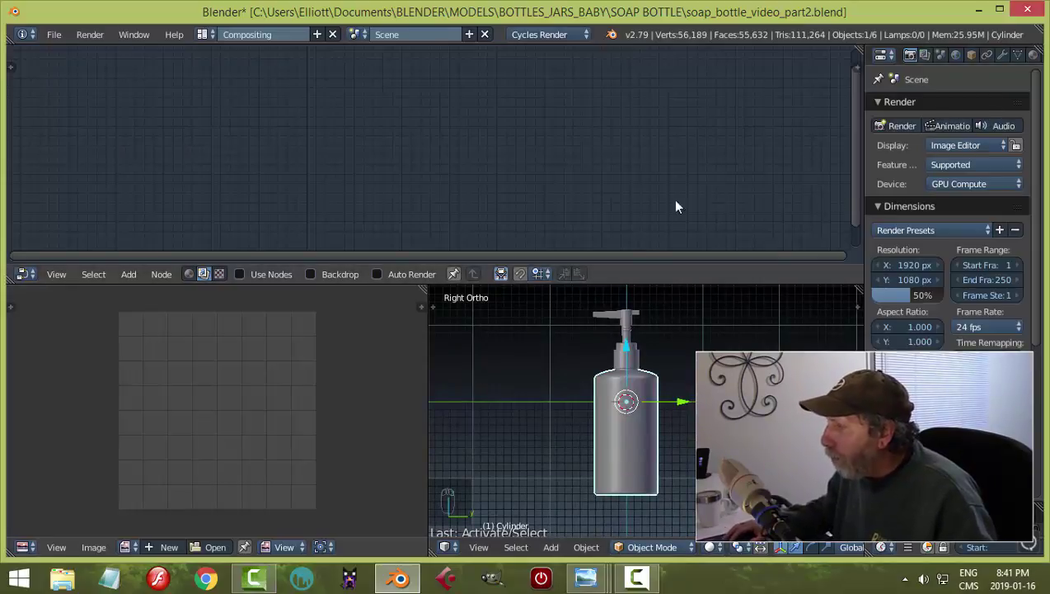
Create a new material for the bottle body and show its shader nodes, moving the Diffuse BSDF node slightly lower
{"action": "left_click", "coordinate": [1034, 55]}
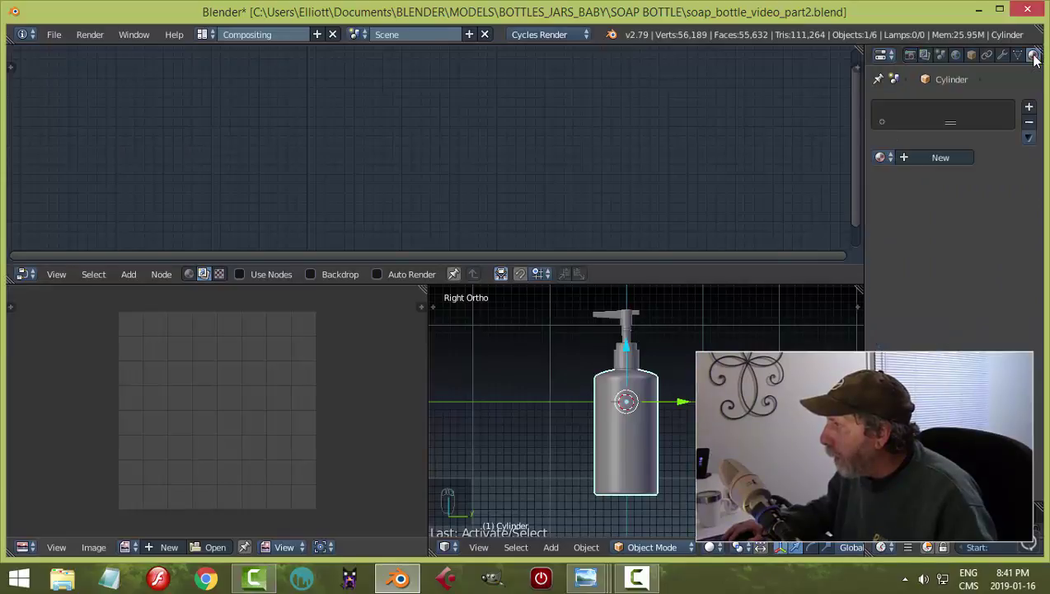
{"action": "left_click", "coordinate": [940, 158]}
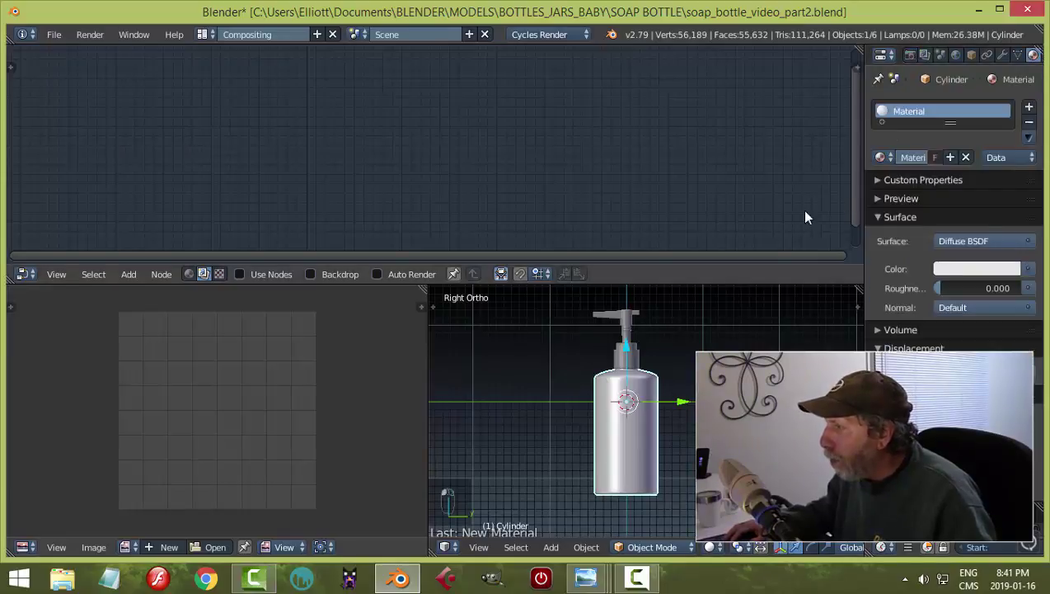
{"action": "left_click", "coordinate": [265, 275]}
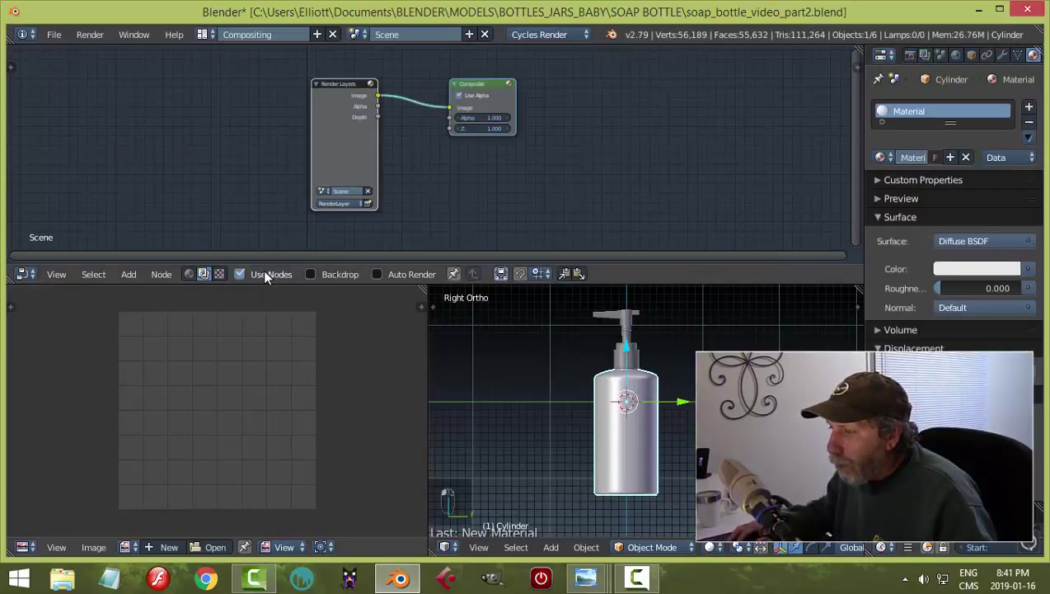
{"action": "left_click", "coordinate": [189, 274]}
{"action": "scroll", "coordinate": [335, 143], "scroll_direction": "up", "scroll_amount": 1}
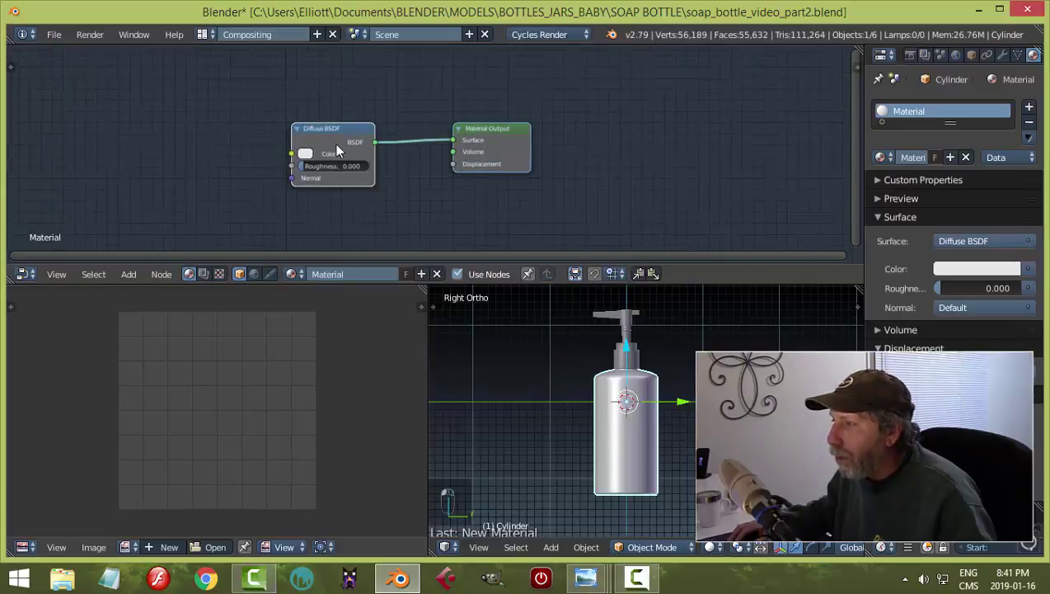
{"action": "left_click_drag", "start_coordinate": [329, 138], "coordinate": [327, 165]}
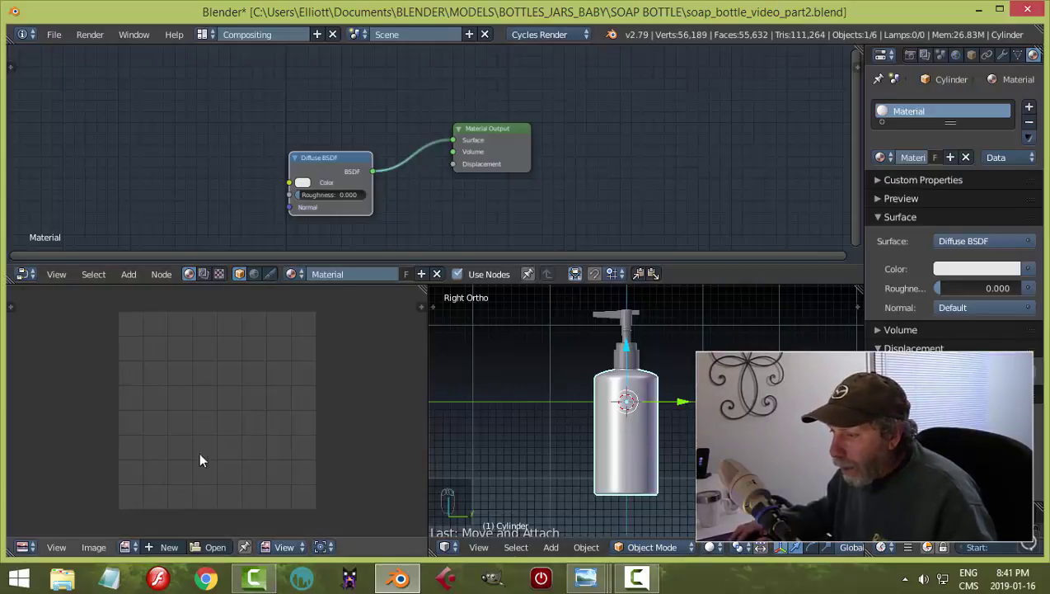
Create a blank image named SoapLabel with a white color and an alpha of 0
{"action": "left_click", "coordinate": [162, 547]}
{"action": "left_click", "coordinate": [224, 415]}
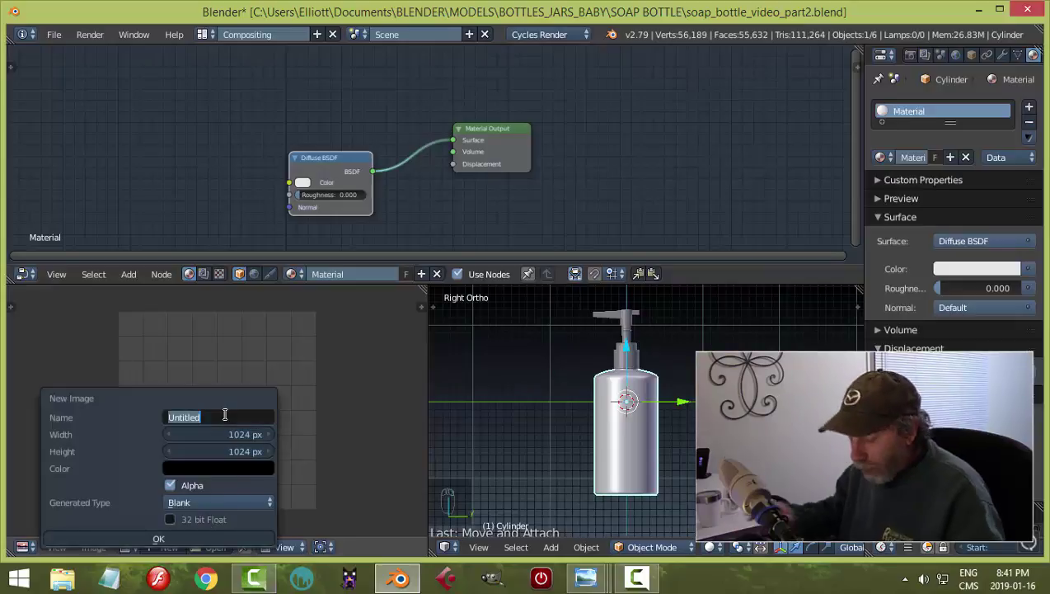
{"action": "type", "text": "SoapLabel"}
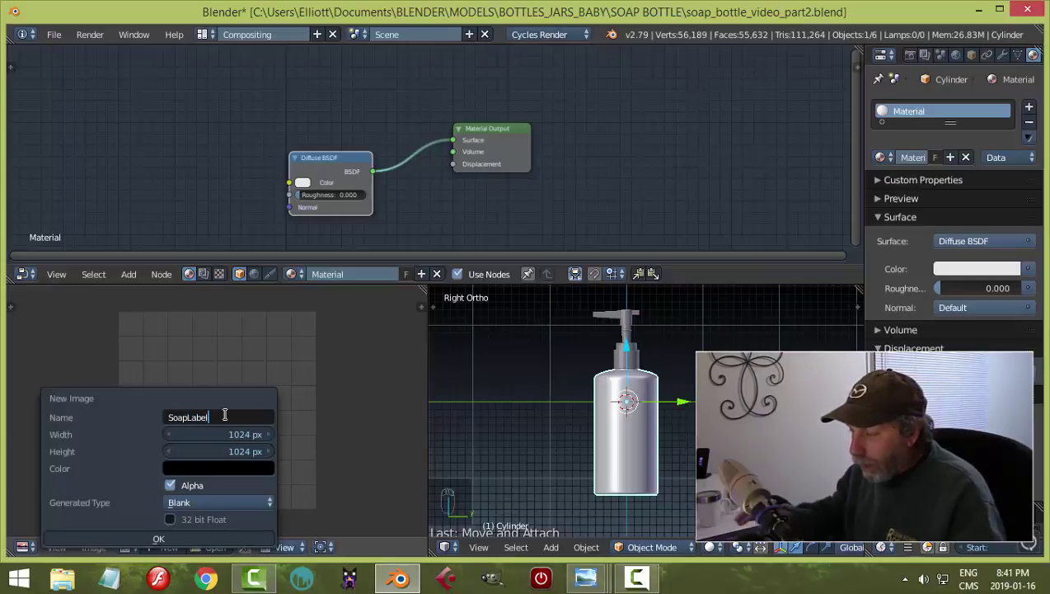
{"action": "left_click", "coordinate": [226, 468]}
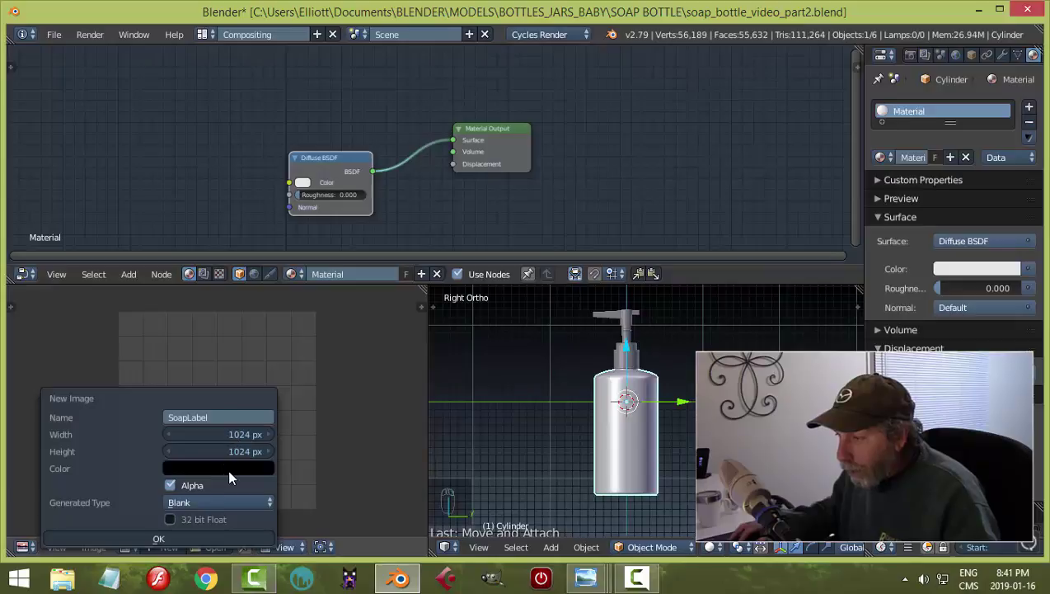
{"action": "left_click", "coordinate": [228, 469]}
{"action": "left_click_drag", "start_coordinate": [296, 357], "coordinate": [297, 246]}
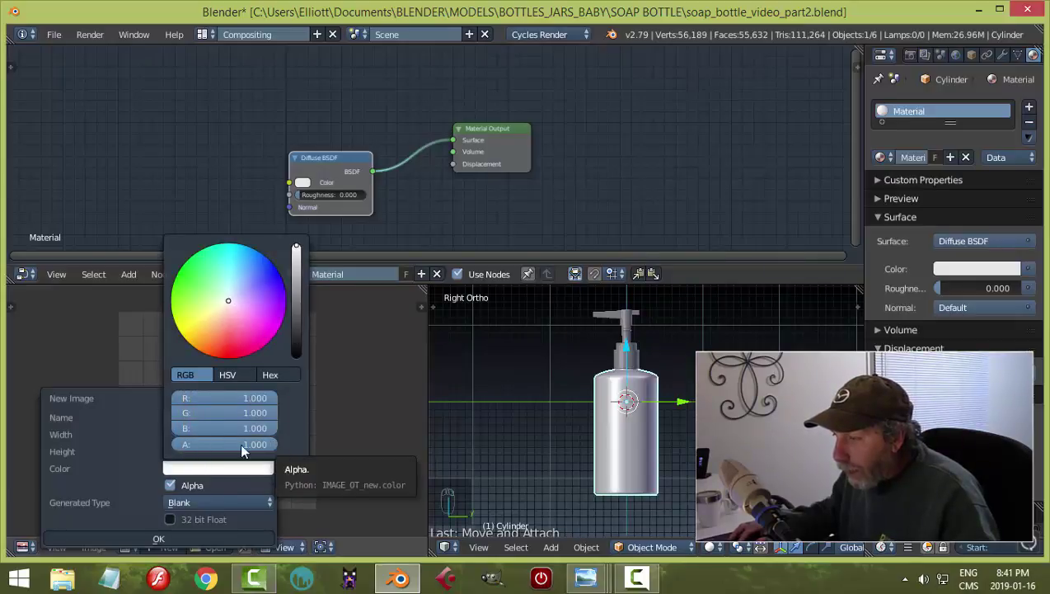
{"action": "left_click", "coordinate": [273, 444]}
{"action": "type", "text": "0"}
{"action": "key", "text": "Return"}
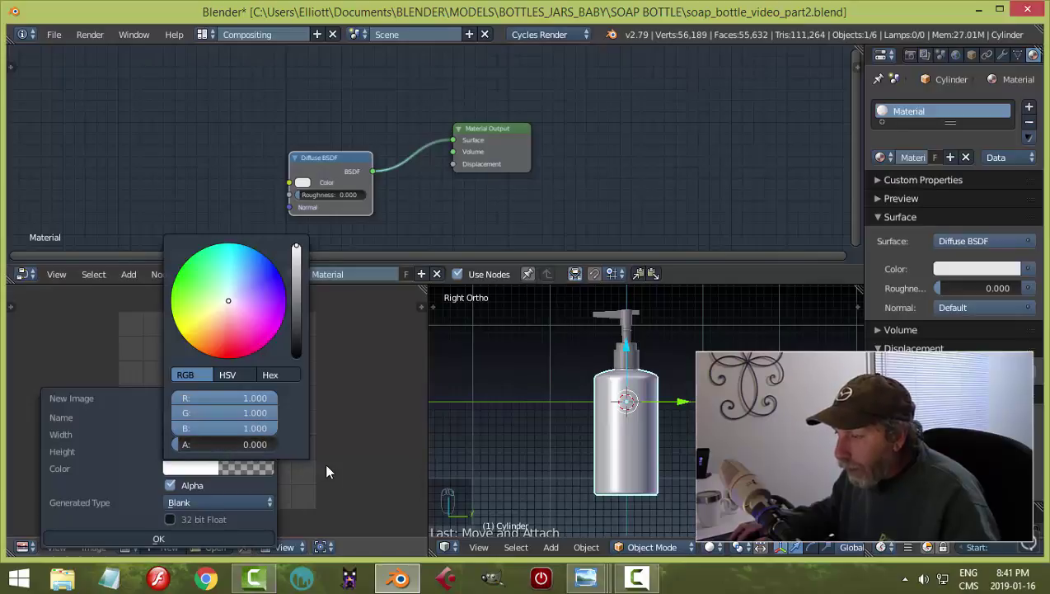
{"action": "left_click", "coordinate": [211, 536]}
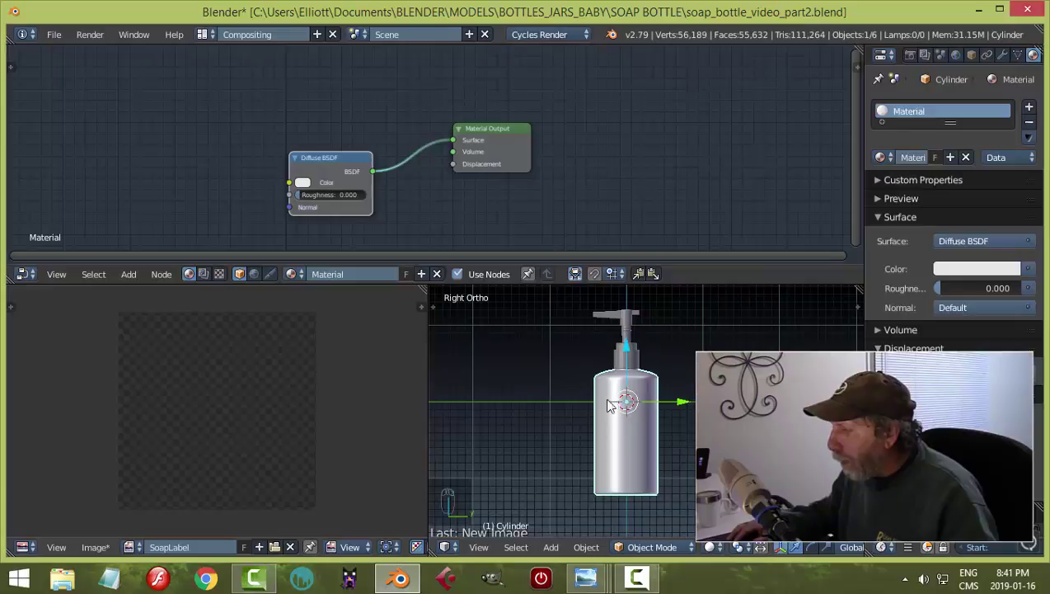
Enter Edit Mode on the bottle body and select its entire mesh
{"action": "scroll", "coordinate": [678, 443], "scroll_direction": "up", "scroll_amount": 1}
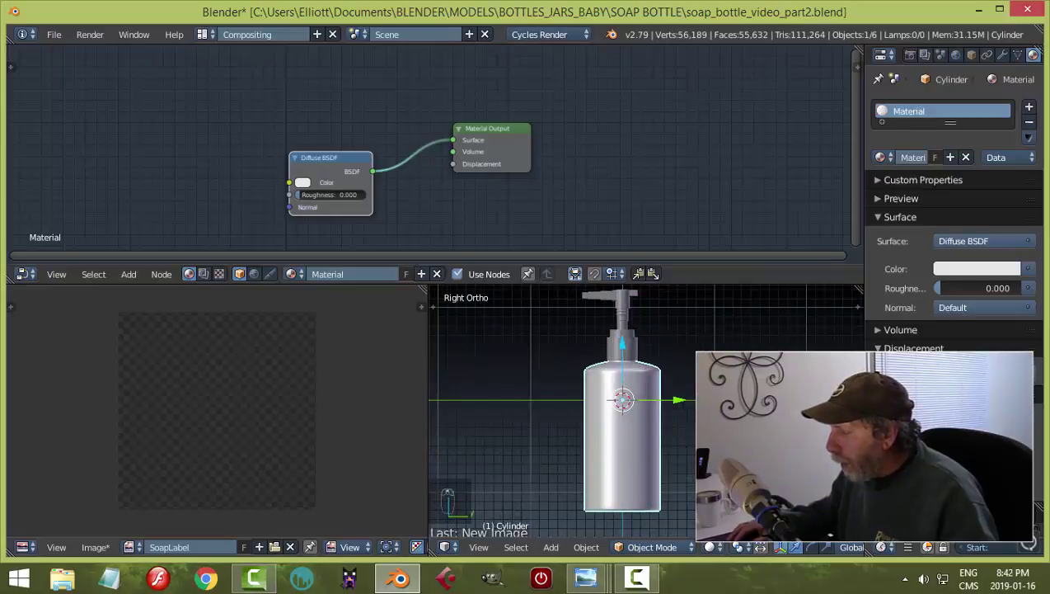
{"action": "key", "text": "Tab"}
{"action": "key", "text": "Tab"}
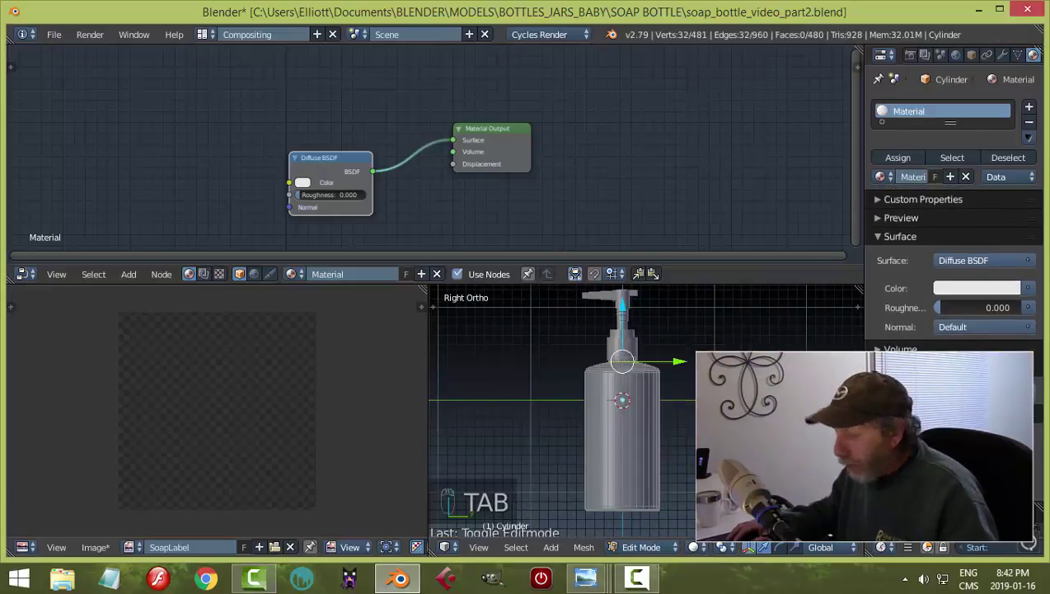
{"action": "key", "text": "a"}
{"action": "key", "text": "a"}
{"action": "key", "text": "a"}
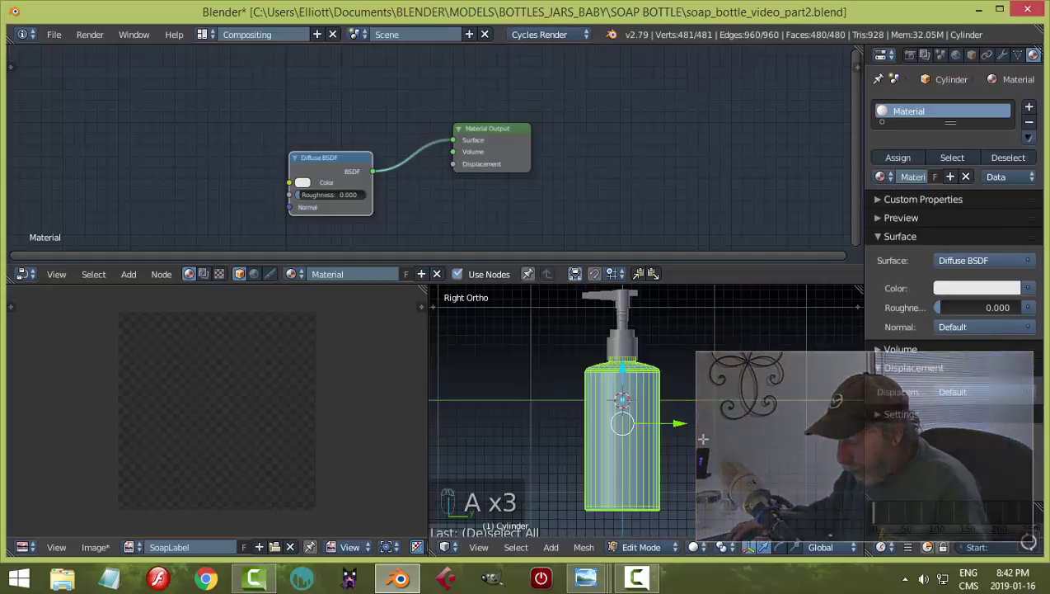
Unwrap the selected bottle mesh with Smart UV Project, using an island margin of 0.30
{"action": "key", "text": "u"}
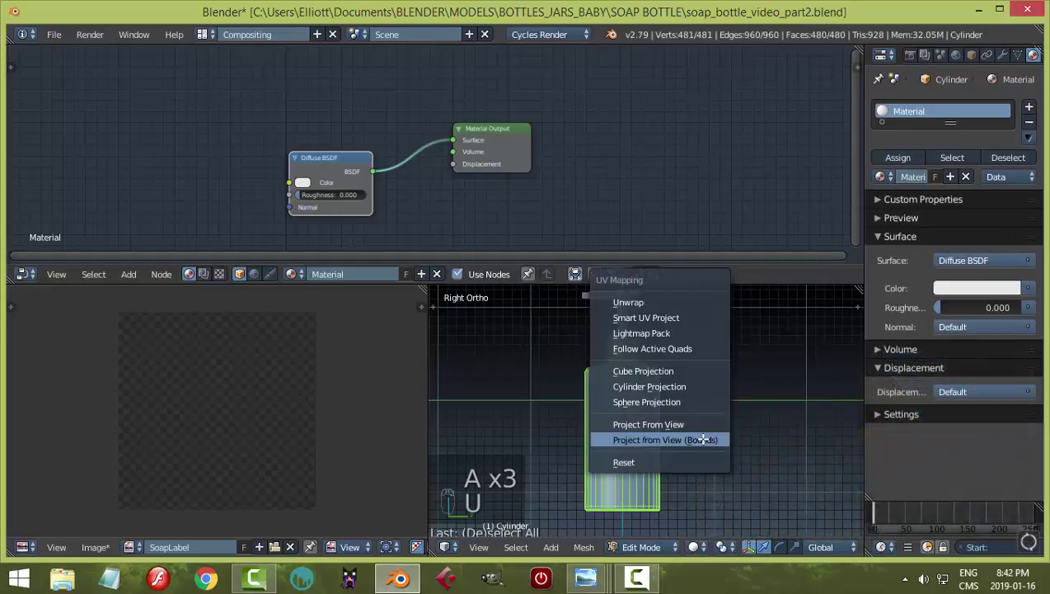
{"action": "left_click", "coordinate": [664, 318]}
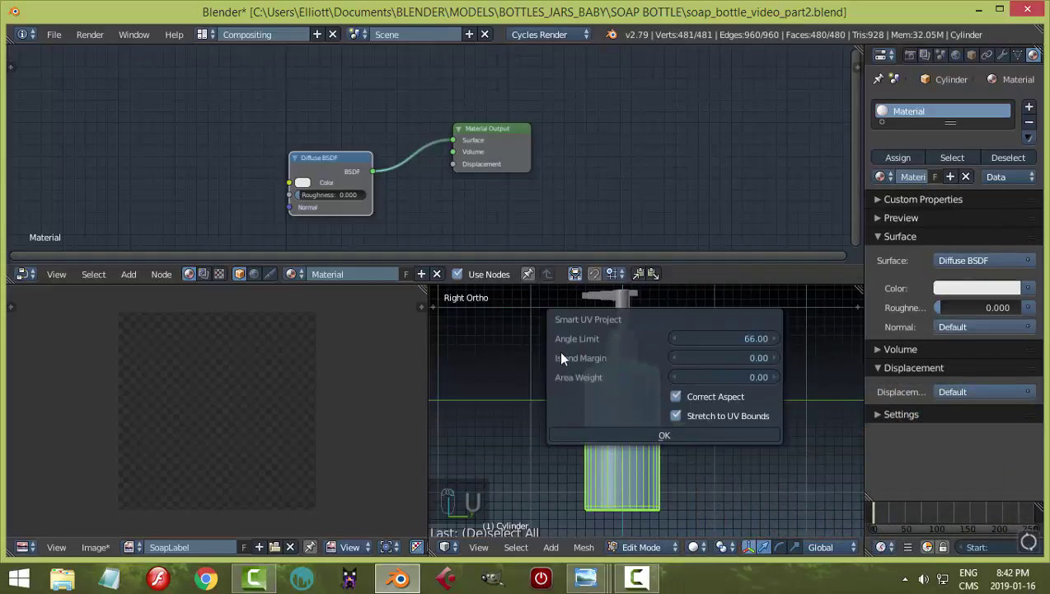
{"action": "left_click", "coordinate": [733, 357]}
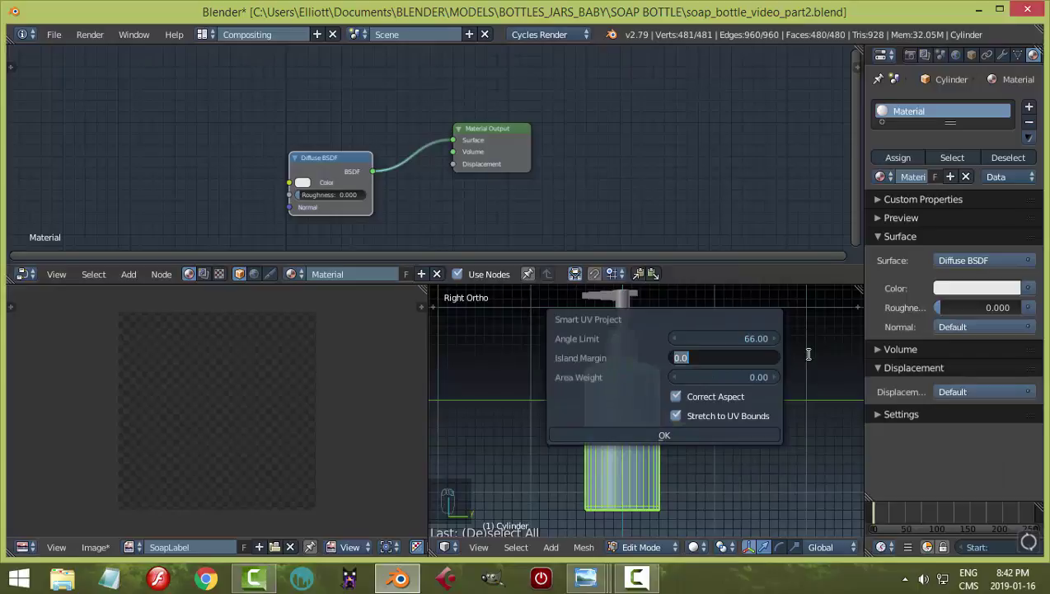
{"action": "key", "text": "Return"}
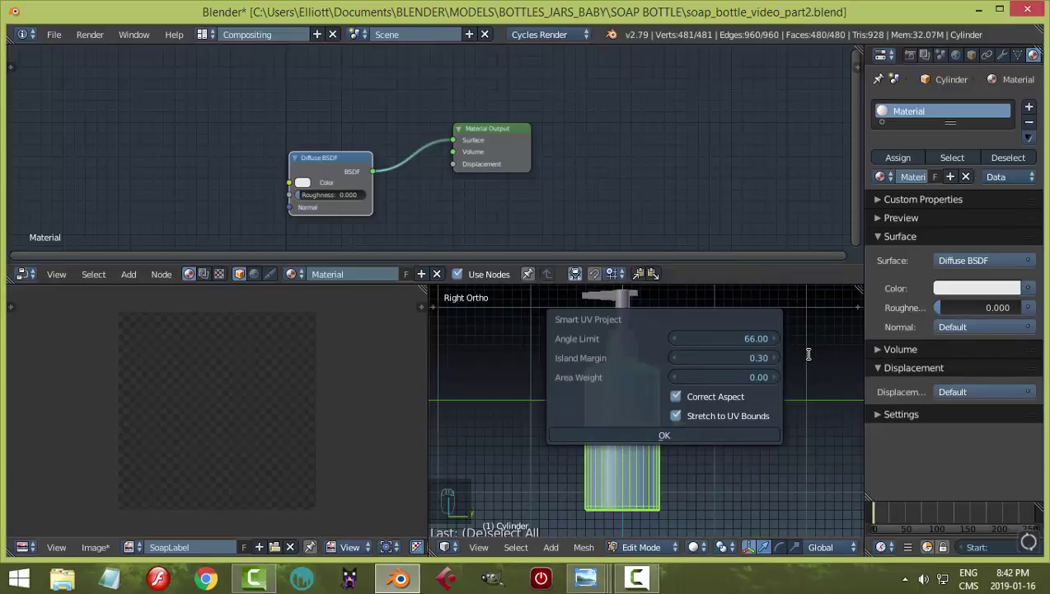
{"action": "left_click", "coordinate": [695, 435]}
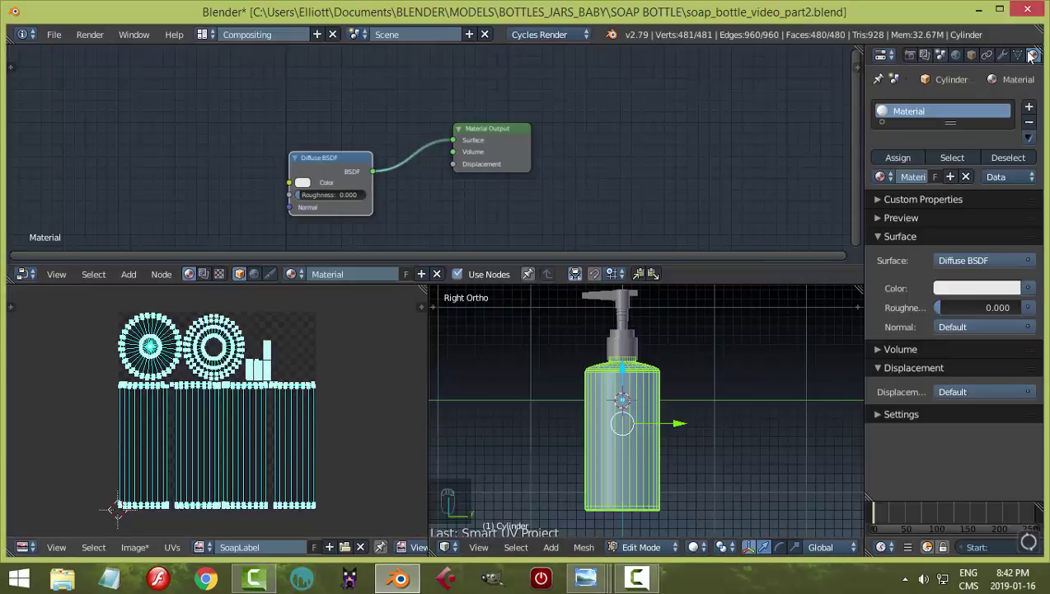
Create a new texture for the TexDraw brush in the texture properties
{"action": "scroll", "coordinate": [1018, 59], "scroll_direction": "down", "scroll_amount": 1}
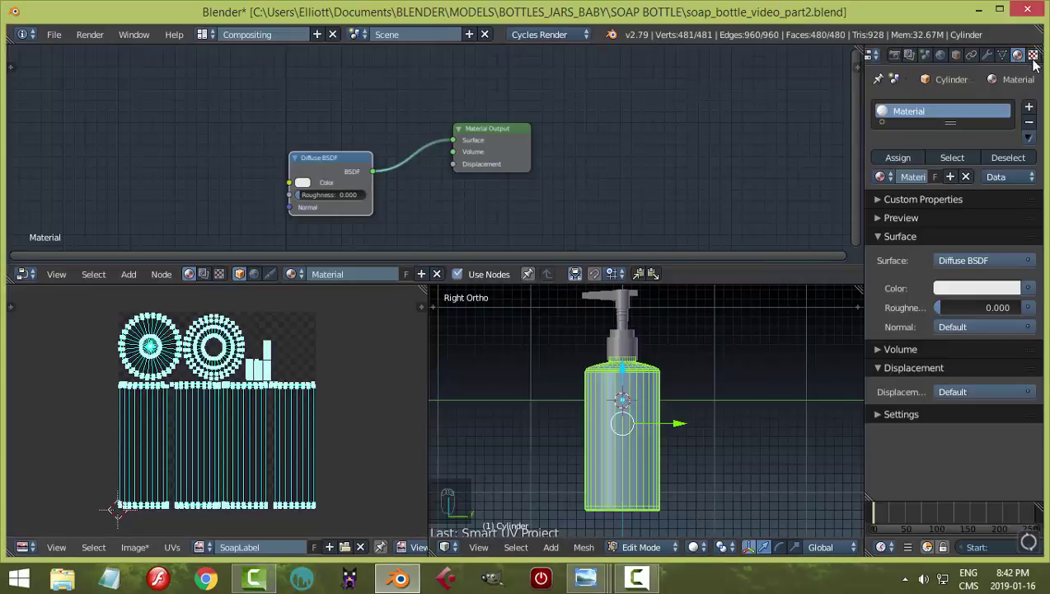
{"action": "scroll", "coordinate": [989, 58], "scroll_direction": "down", "scroll_amount": 1}
{"action": "left_click", "coordinate": [1018, 55]}
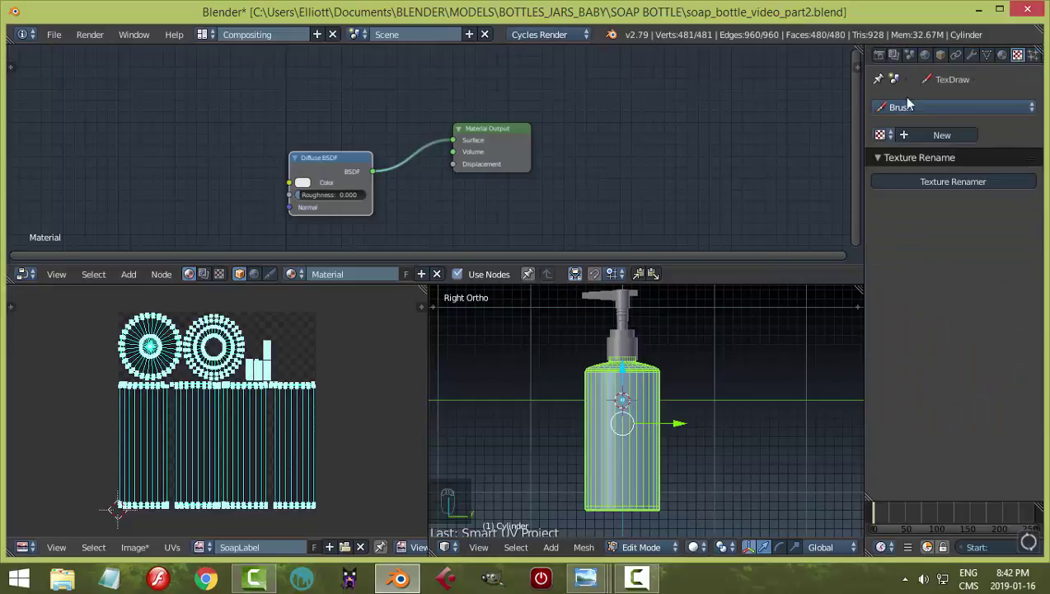
{"action": "left_click", "coordinate": [912, 133]}
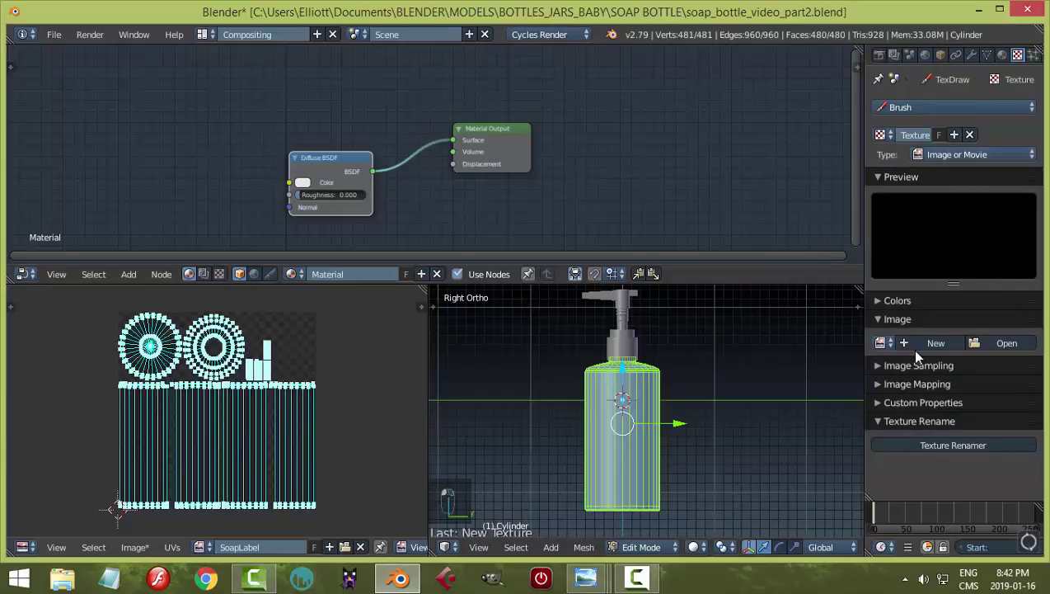
Load SoapDecal.png from the SOAP BOTTLE reference images folder into the brush texture, browsing the files as thumbnails
{"action": "left_click", "coordinate": [1007, 344]}
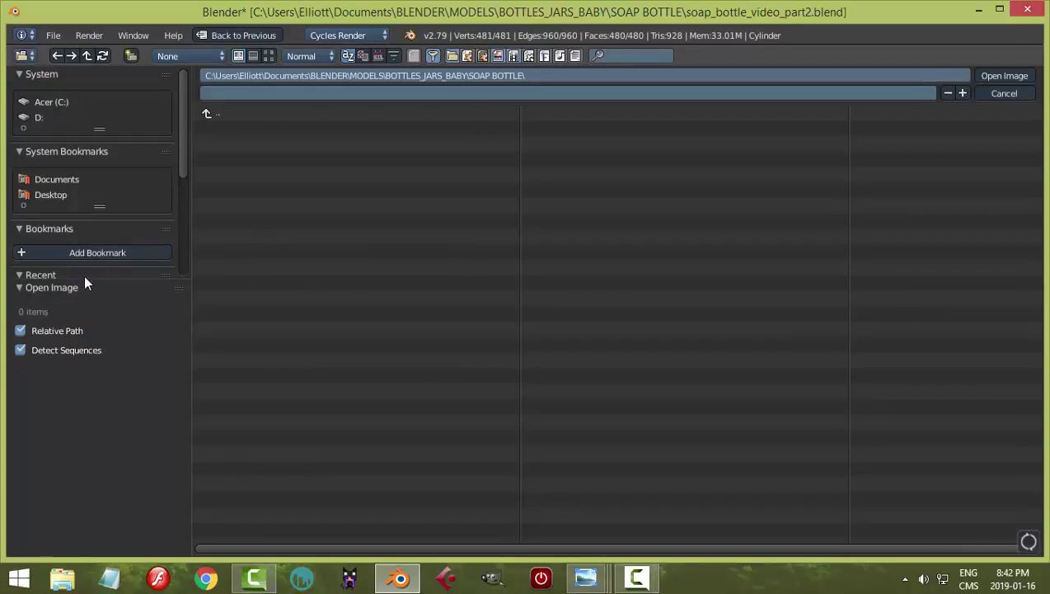
{"action": "left_click", "coordinate": [70, 181]}
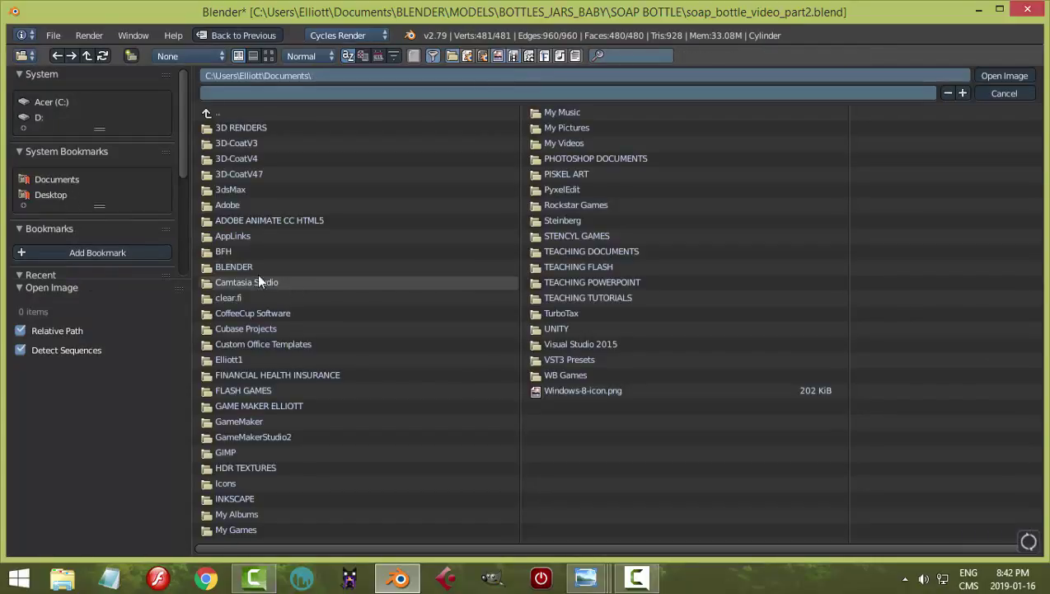
{"action": "left_click", "coordinate": [248, 267]}
{"action": "left_click", "coordinate": [268, 189]}
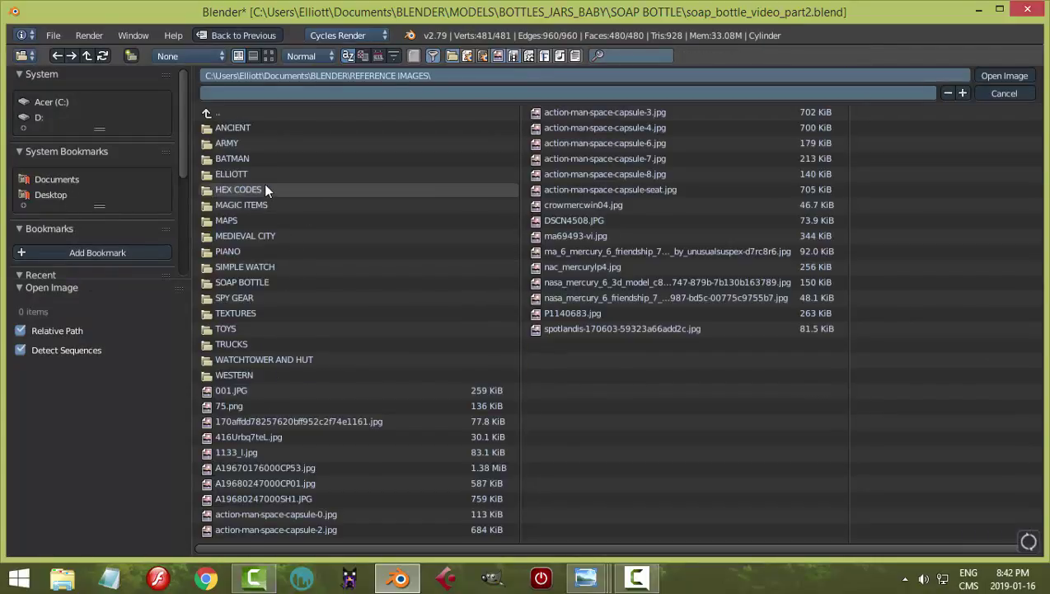
{"action": "left_click", "coordinate": [241, 175]}
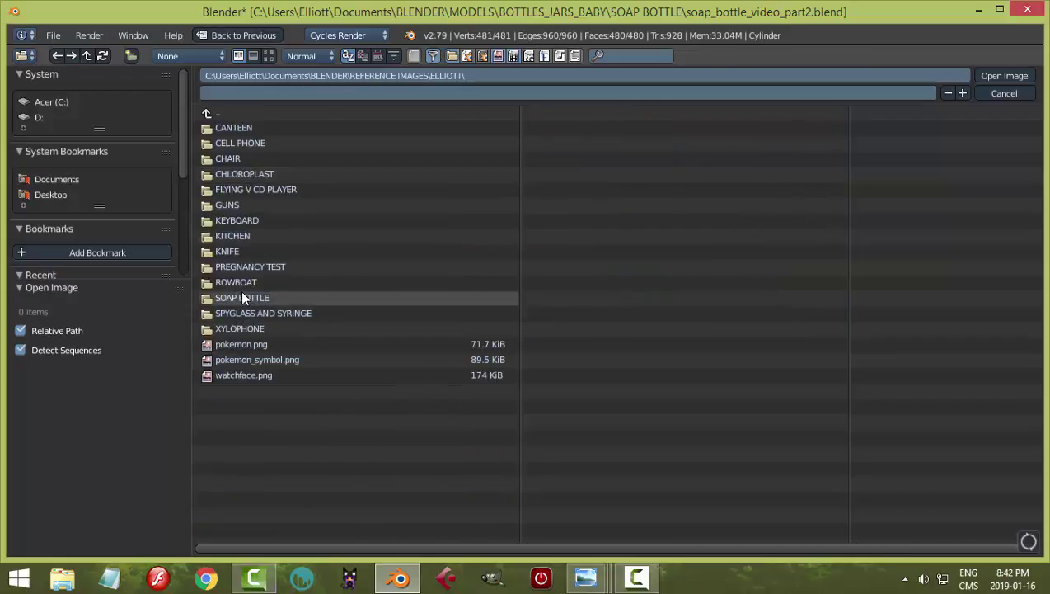
{"action": "left_click", "coordinate": [242, 298]}
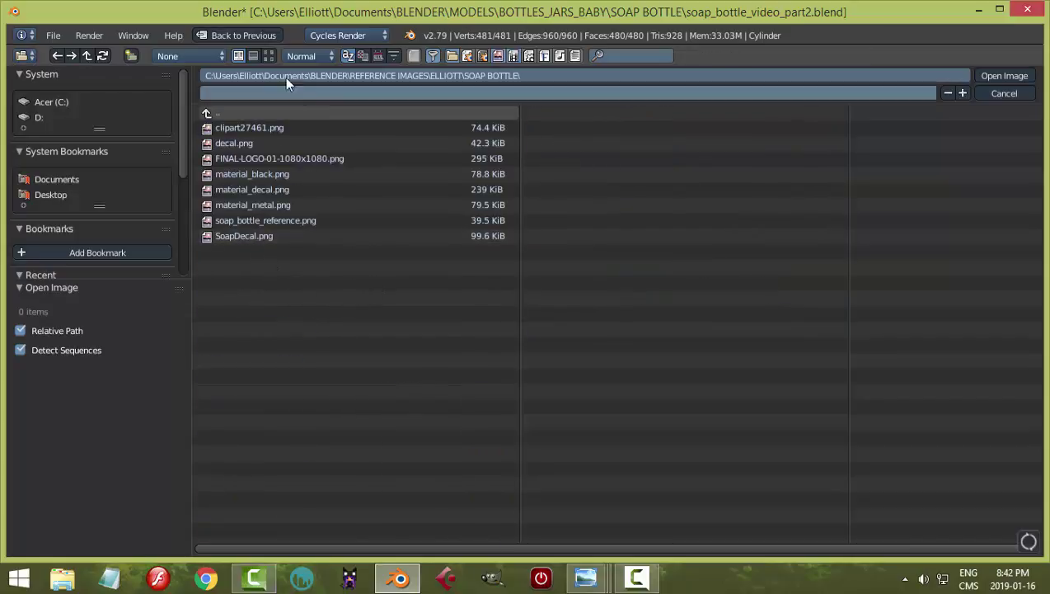
{"action": "left_click", "coordinate": [269, 55]}
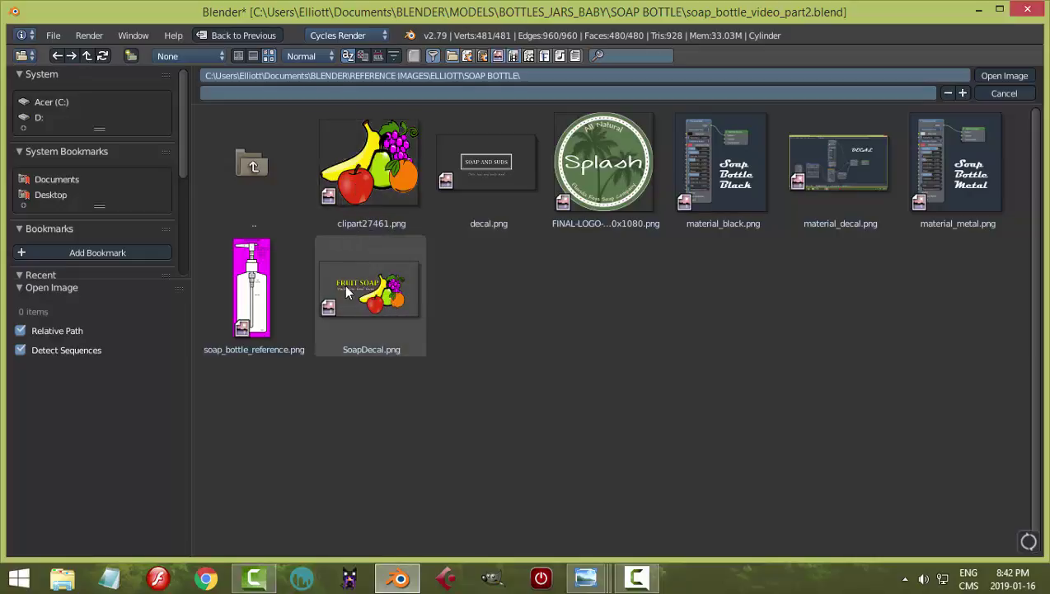
{"action": "left_click", "coordinate": [390, 313]}
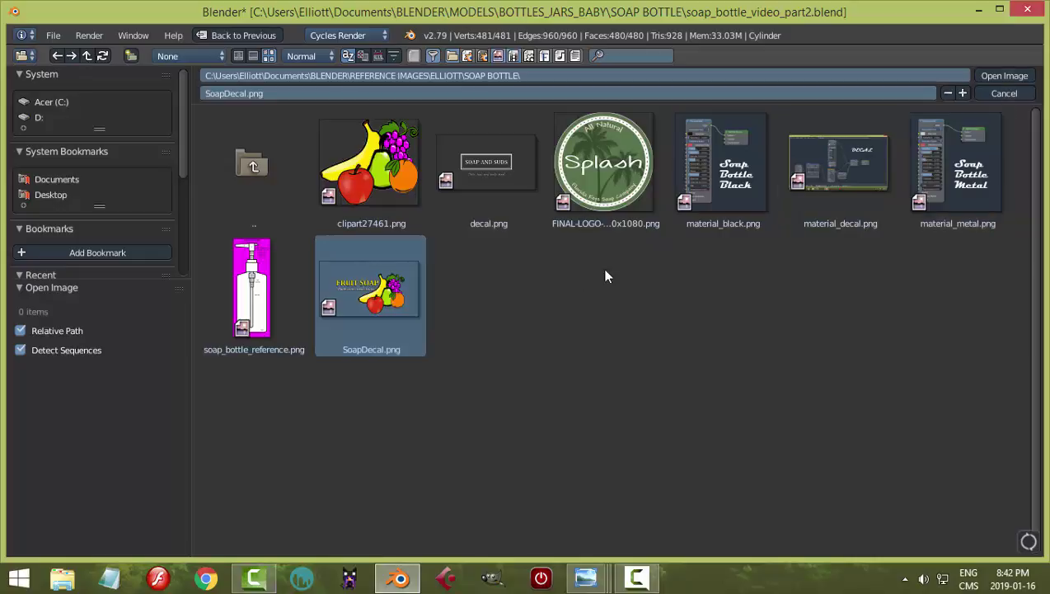
{"action": "left_click", "coordinate": [1004, 76]}
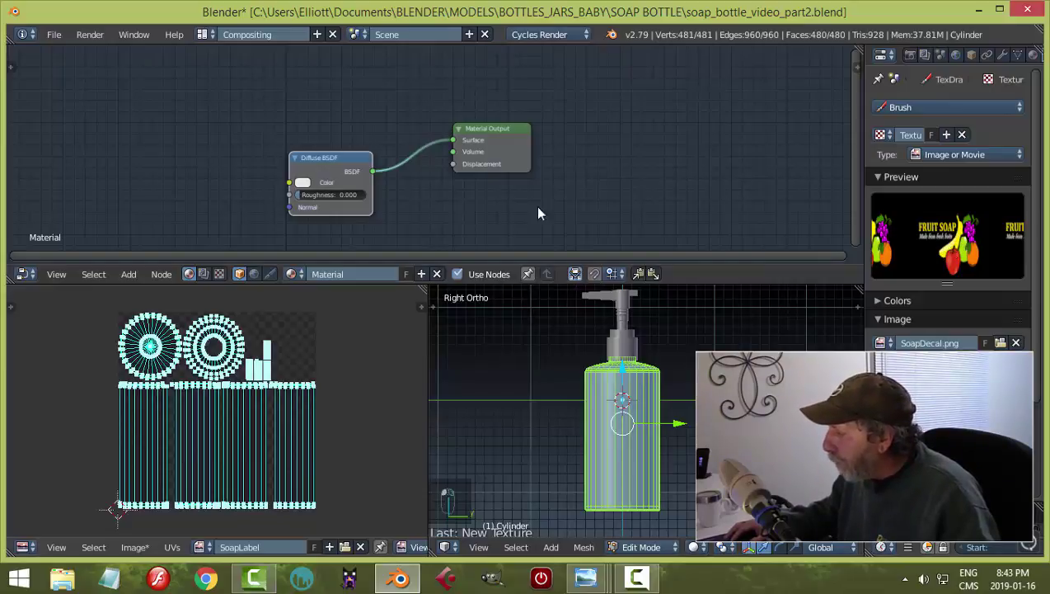
Add an Image Texture node to the material, placed to the left of the Diffuse BSDF node
{"action": "scroll", "coordinate": [545, 212], "scroll_direction": "down", "scroll_amount": 3}
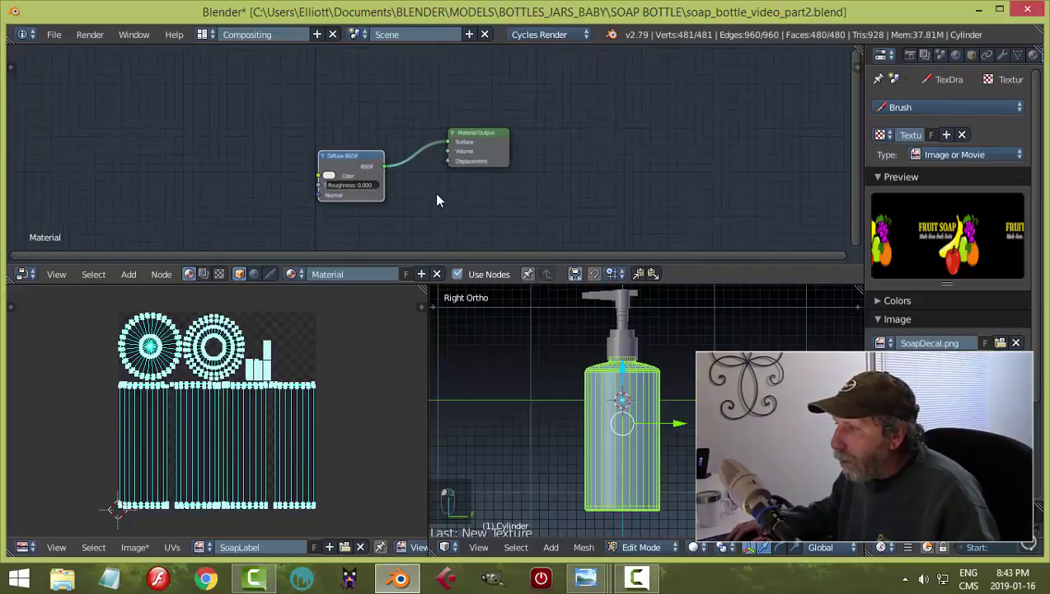
{"action": "middle_click_drag", "start_coordinate": [435, 192], "coordinate": [484, 199]}
{"action": "key", "text": "shift+a"}
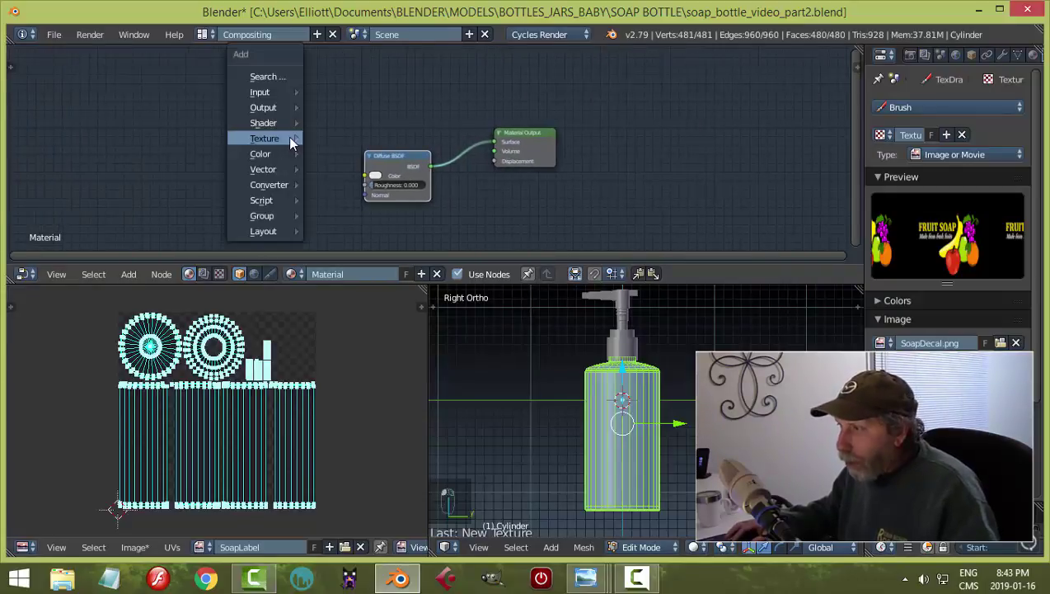
{"action": "mouse_move", "coordinate": [287, 138]}
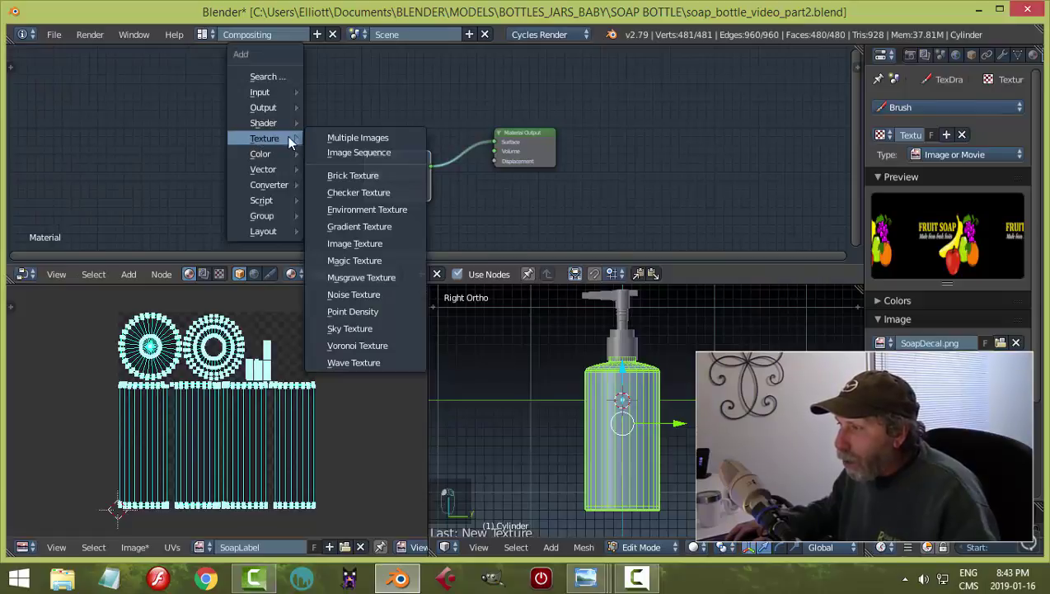
{"action": "left_click", "coordinate": [354, 243]}
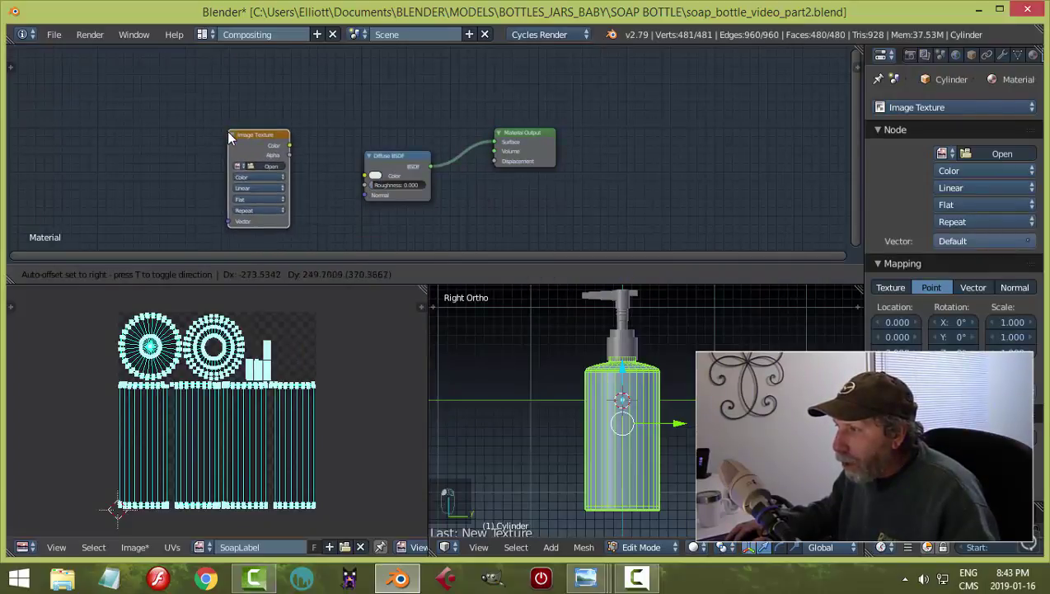
{"action": "left_click", "coordinate": [231, 140]}
Link the Image Texture's Color output to the Diffuse BSDF's Color input and assign the SoapLabel image to the texture node
{"action": "scroll", "coordinate": [289, 161], "scroll_direction": "up", "scroll_amount": 1}
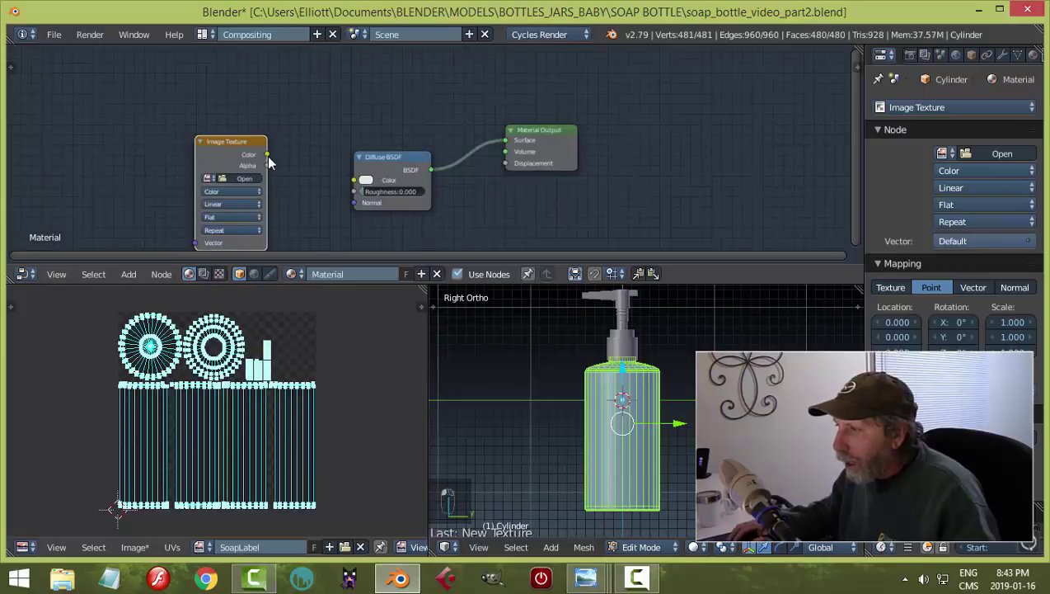
{"action": "left_click_drag", "start_coordinate": [268, 155], "coordinate": [353, 180]}
{"action": "scroll", "coordinate": [294, 195], "scroll_direction": "up", "scroll_amount": 1}
{"action": "middle_click_drag", "start_coordinate": [294, 196], "coordinate": [373, 176]}
{"action": "scroll", "coordinate": [372, 177], "scroll_direction": "up", "scroll_amount": 1}
{"action": "left_click", "coordinate": [246, 145]}
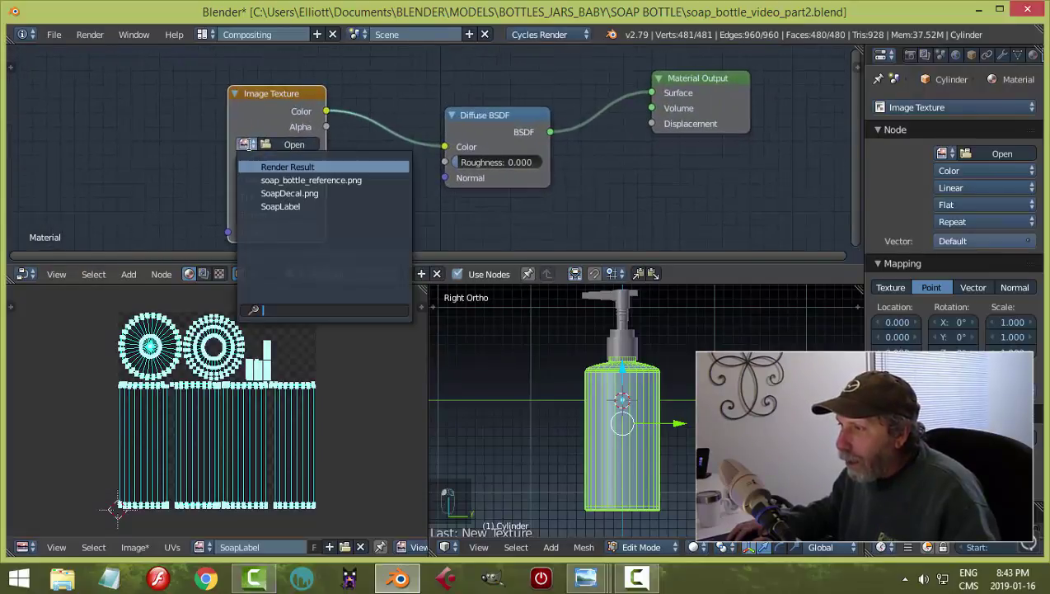
{"action": "left_click", "coordinate": [282, 208]}
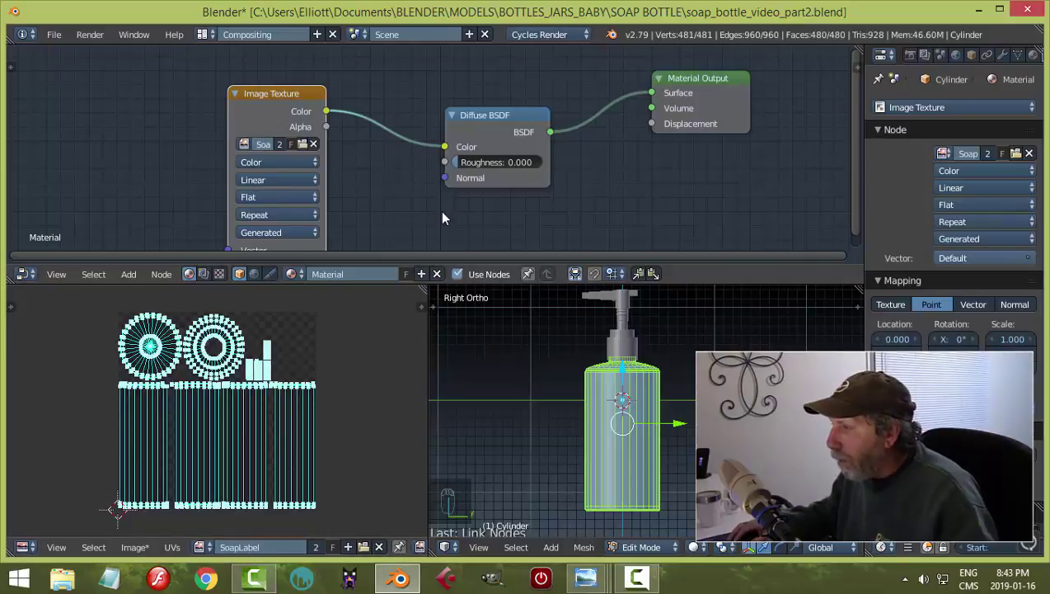
Move the Material Output node farther away from the Diffuse BSDF to make room, and maximize the node editor
{"action": "scroll", "coordinate": [545, 192], "scroll_direction": "down", "scroll_amount": 4}
{"action": "middle_click_drag", "start_coordinate": [589, 192], "coordinate": [525, 198]}
{"action": "scroll", "coordinate": [514, 199], "scroll_direction": "down", "scroll_amount": 1}
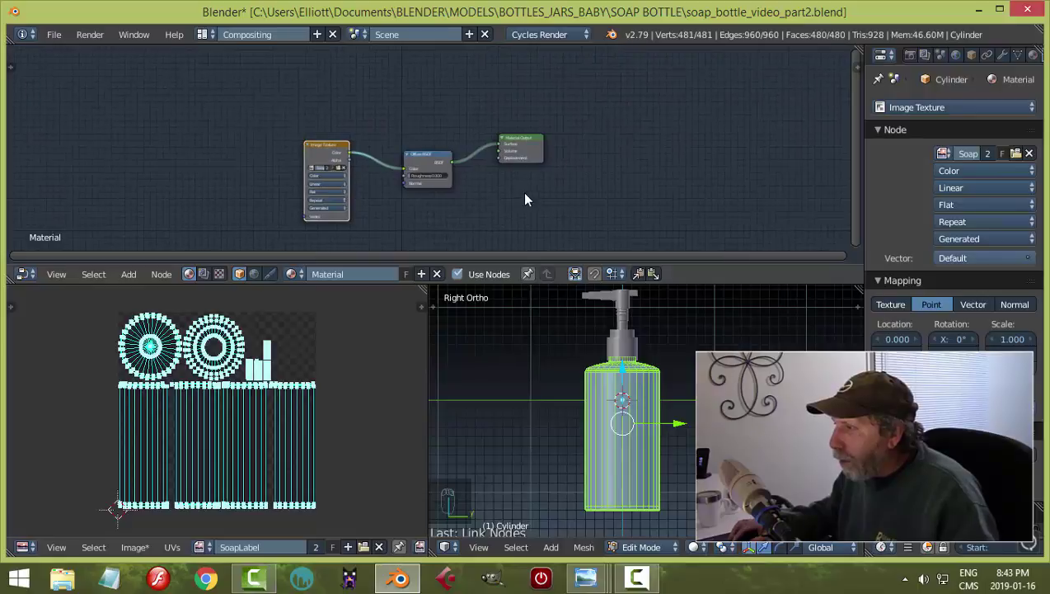
{"action": "scroll", "coordinate": [524, 196], "scroll_direction": "up", "scroll_amount": 1}
{"action": "left_click_drag", "start_coordinate": [526, 132], "coordinate": [657, 123]}
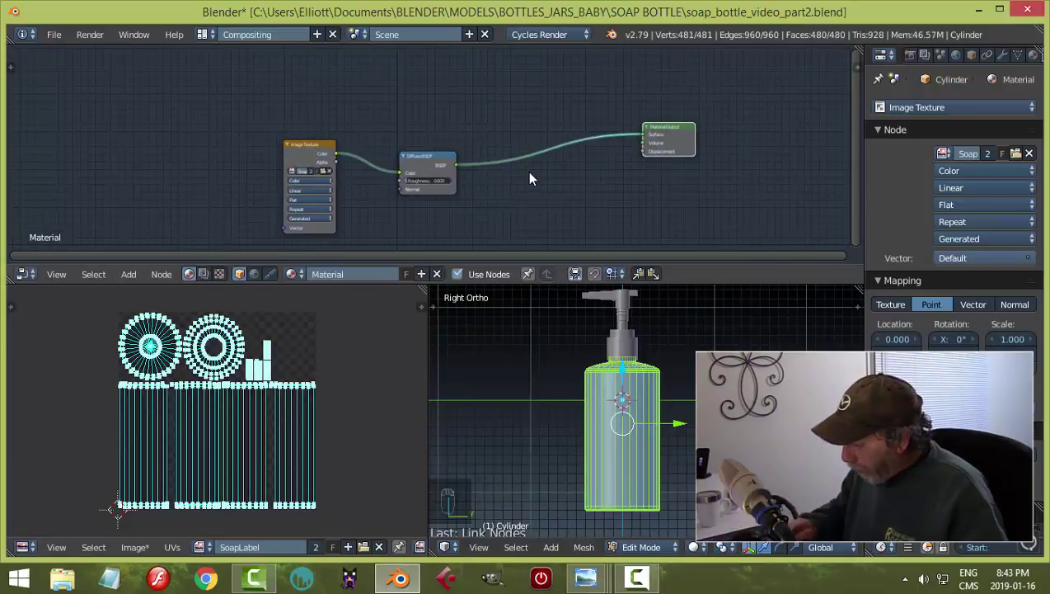
{"action": "key", "text": "shift+space"}
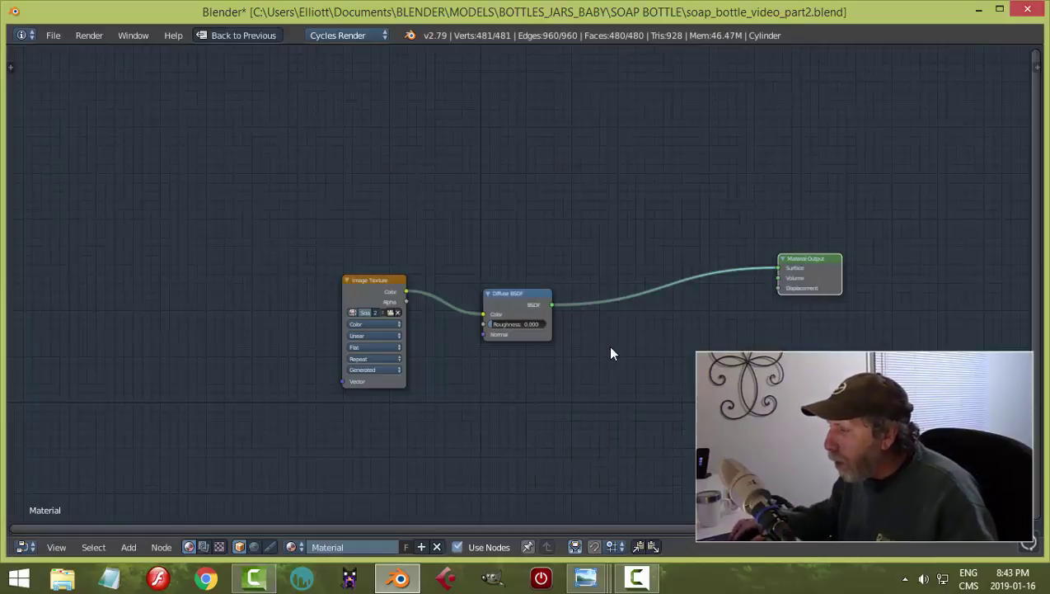
Insert a Mix Shader node into the link between the Diffuse BSDF and the Material Output
{"action": "scroll", "coordinate": [611, 352], "scroll_direction": "up", "scroll_amount": 2}
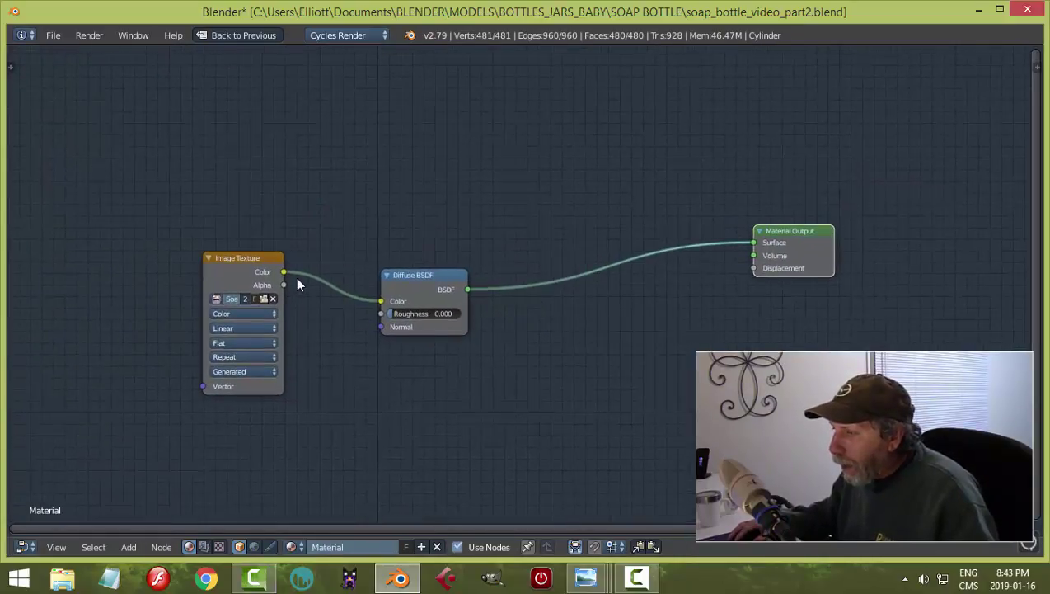
{"action": "scroll", "coordinate": [512, 288], "scroll_direction": "down", "scroll_amount": 1}
{"action": "middle_click_drag", "start_coordinate": [556, 314], "coordinate": [536, 310]}
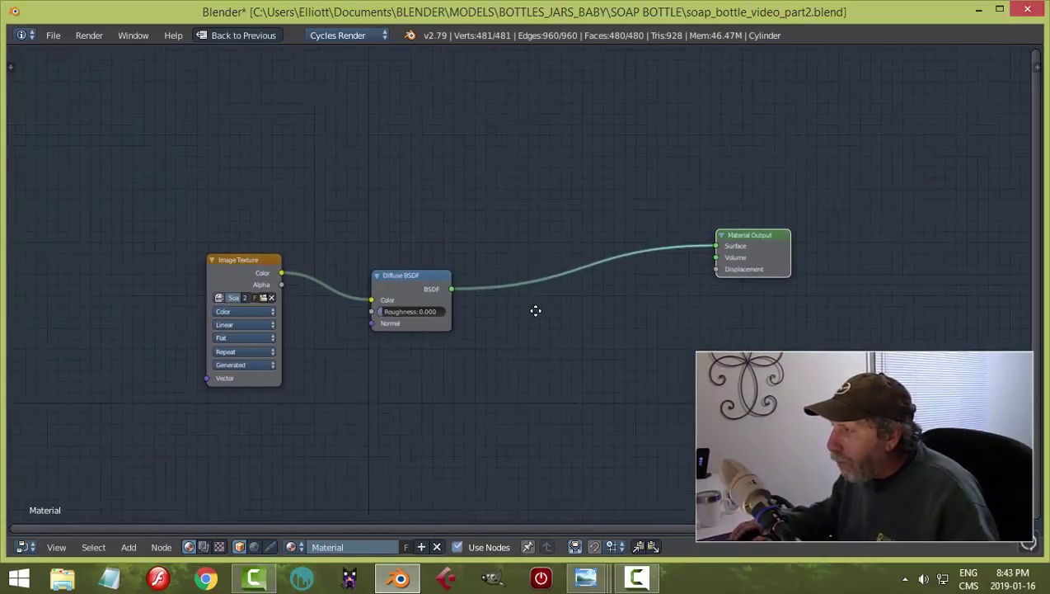
{"action": "scroll", "coordinate": [536, 309], "scroll_direction": "down", "scroll_amount": 1}
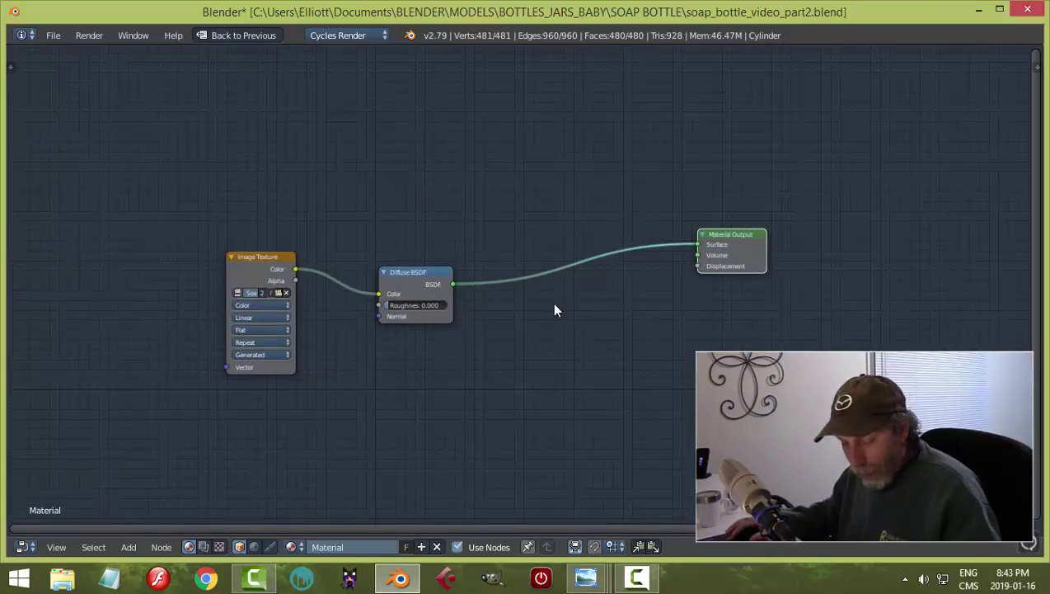
{"action": "key", "text": "shift+a"}
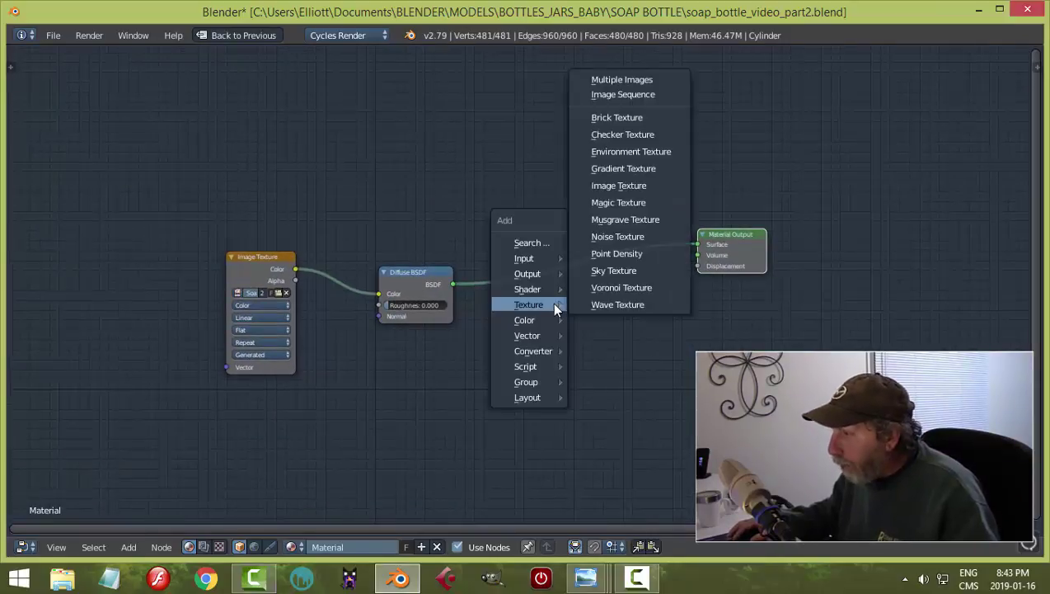
{"action": "mouse_move", "coordinate": [546, 289]}
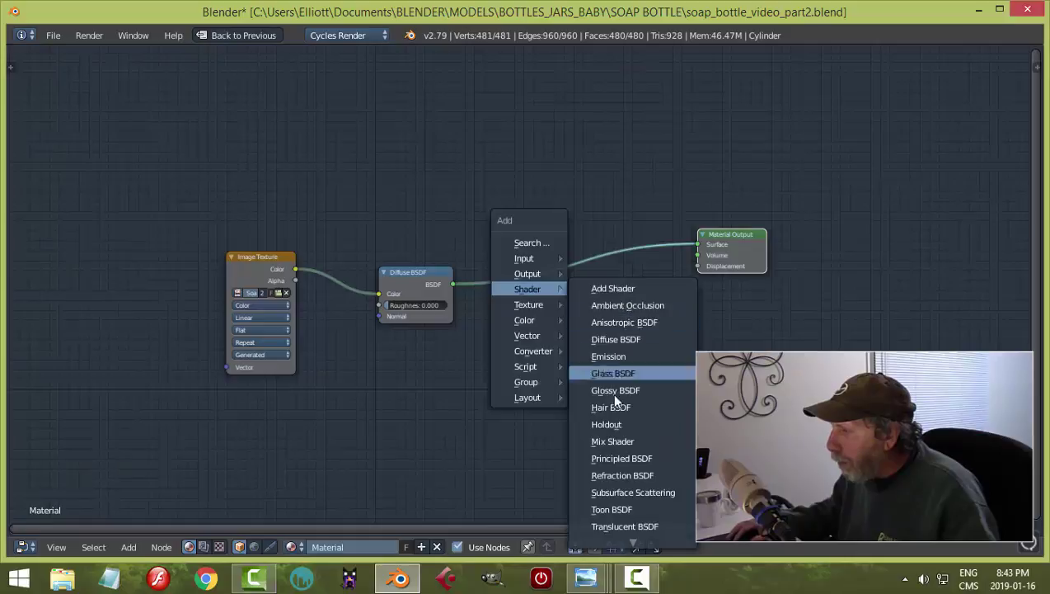
{"action": "left_click", "coordinate": [610, 440]}
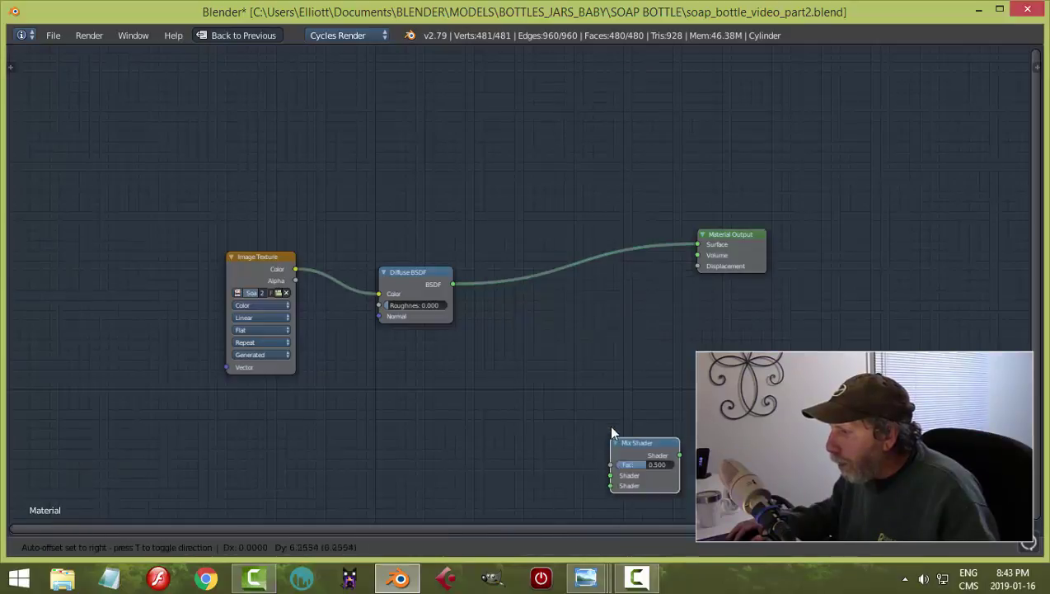
{"action": "left_click", "coordinate": [541, 252]}
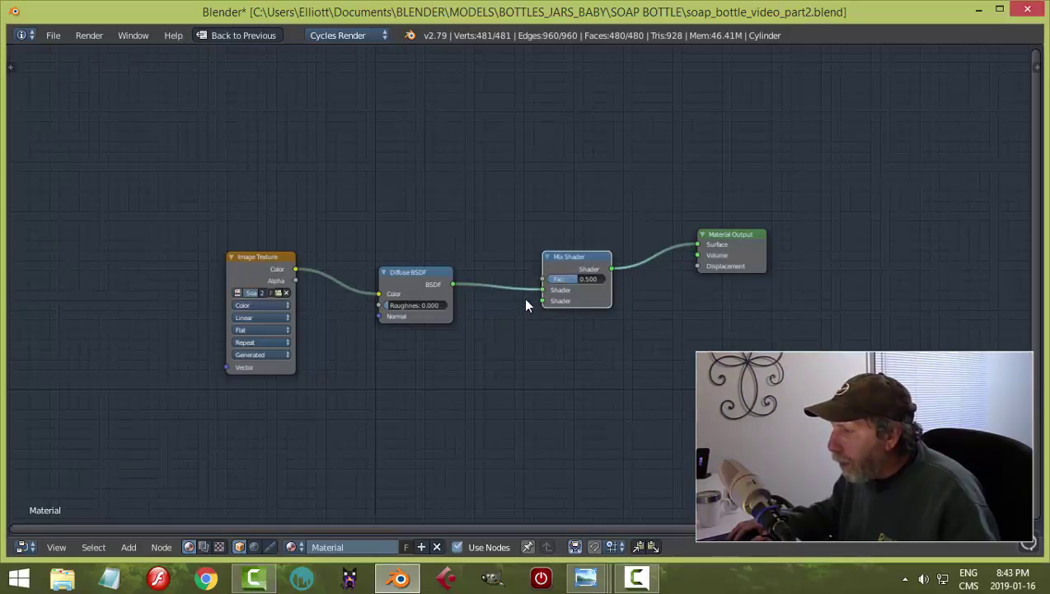
Add a Principled BSDF node above the Diffuse BSDF and link its BSDF output to the Mix Shader's first Shader input
{"action": "middle_click_drag", "start_coordinate": [516, 202], "coordinate": [511, 278]}
{"action": "key", "text": "shift+a"}
{"action": "mouse_move", "coordinate": [474, 210]}
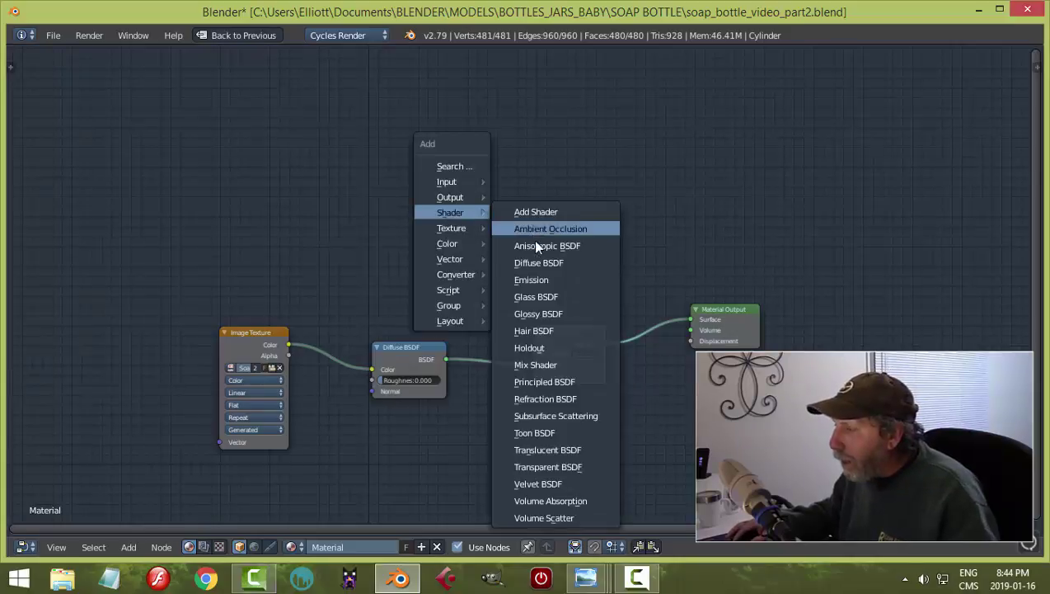
{"action": "left_click", "coordinate": [531, 382]}
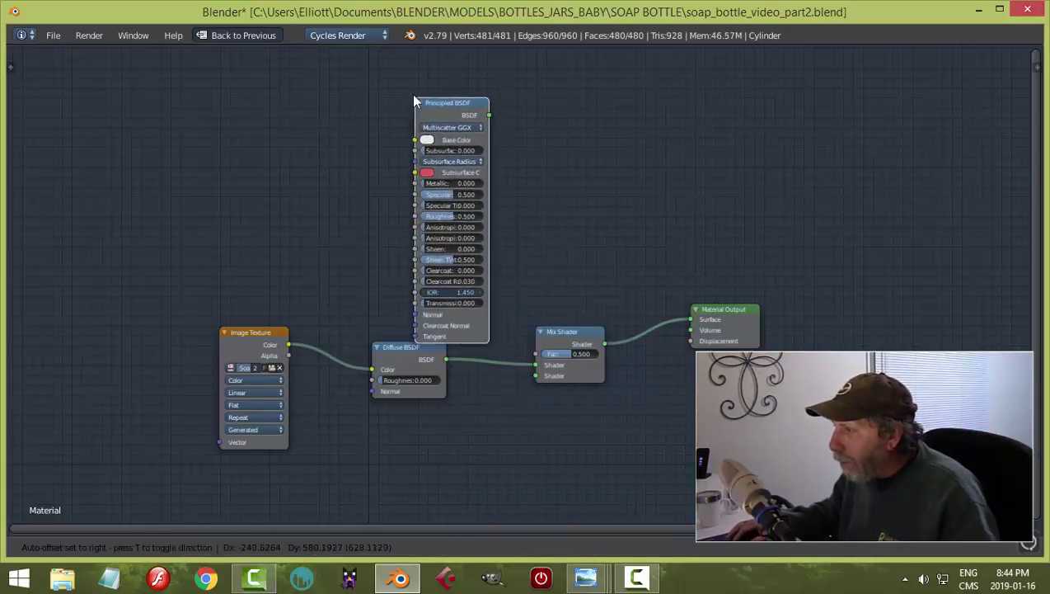
{"action": "left_click", "coordinate": [382, 80]}
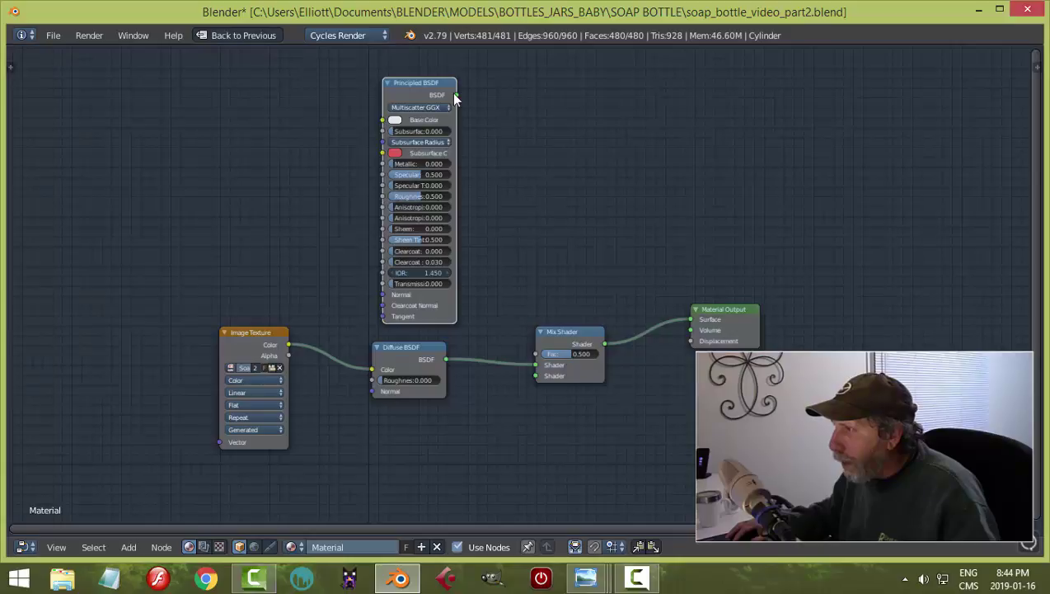
{"action": "left_click_drag", "start_coordinate": [455, 95], "coordinate": [536, 365]}
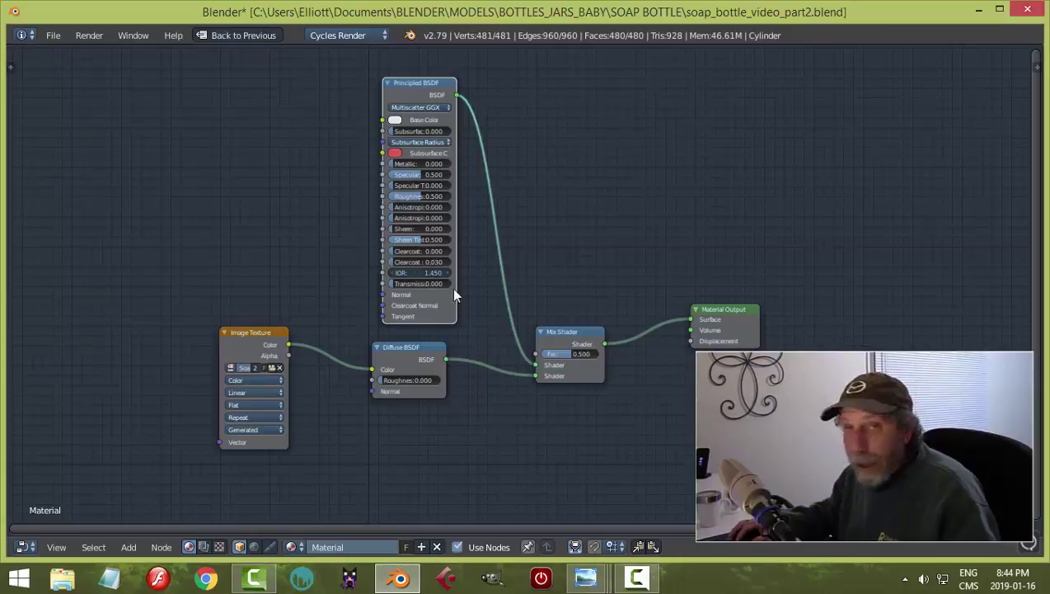
Set the Principled BSDF's base color to bright green and link the Image Texture's Alpha output to the Mix Shader's Fac input
{"action": "scroll", "coordinate": [462, 289], "scroll_direction": "up", "scroll_amount": 2}
{"action": "scroll", "coordinate": [493, 189], "scroll_direction": "down", "scroll_amount": 1}
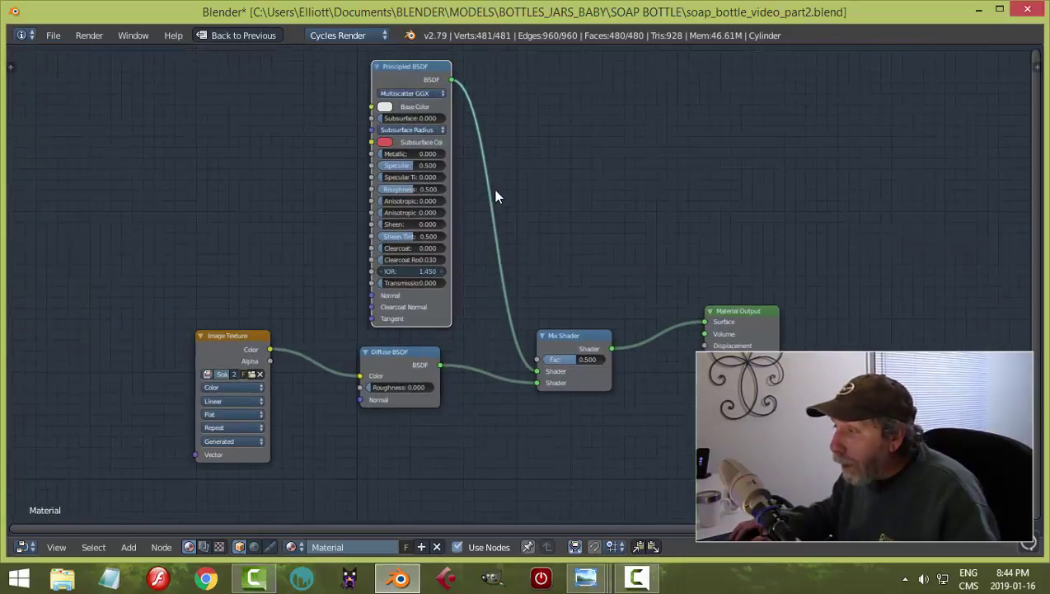
{"action": "middle_click_drag", "start_coordinate": [496, 196], "coordinate": [492, 215]}
{"action": "left_click", "coordinate": [385, 131]}
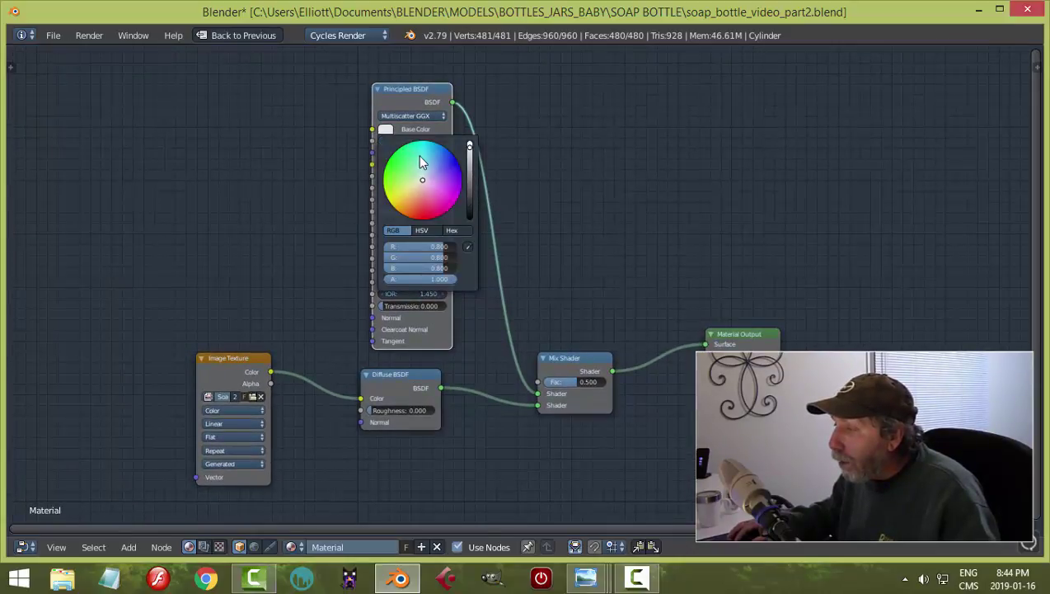
{"action": "left_click_drag", "start_coordinate": [425, 157], "coordinate": [411, 150]}
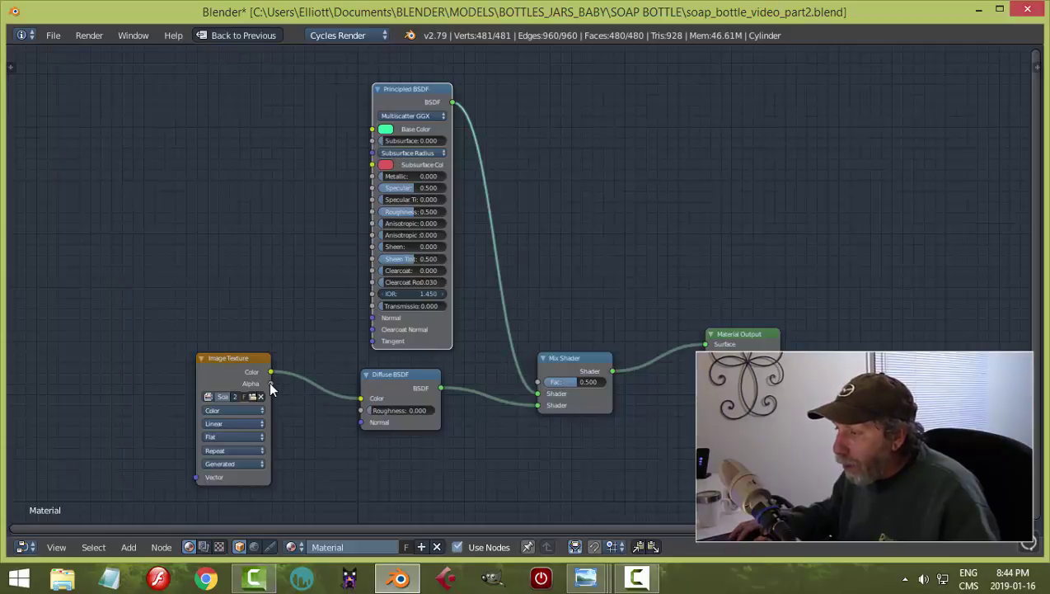
{"action": "left_click_drag", "start_coordinate": [269, 383], "coordinate": [537, 382]}
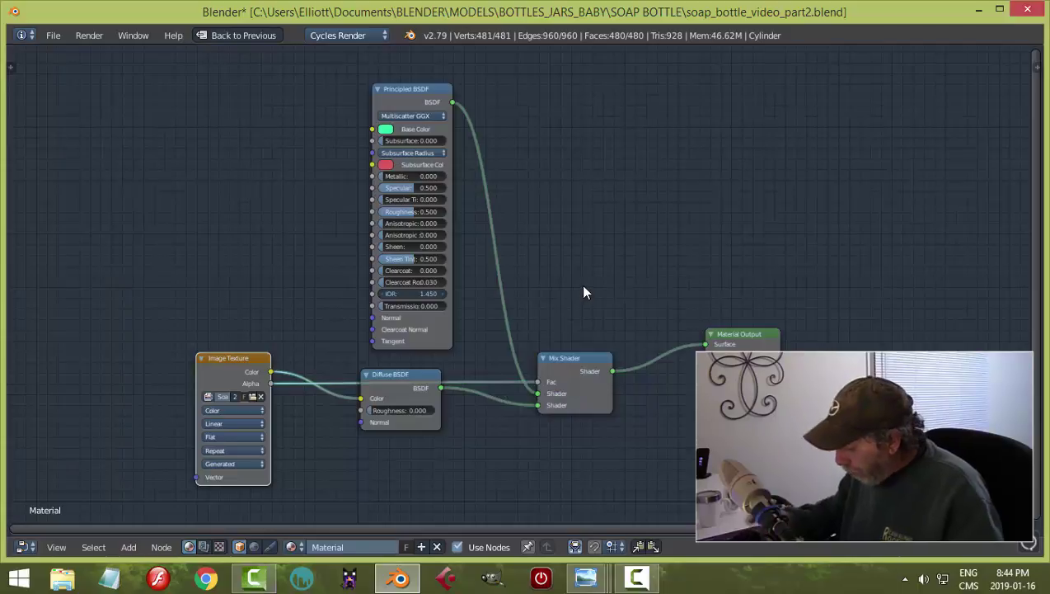
Restore the multi-editor layout and show the bottle in Object Mode with Material viewport shading
{"action": "key", "text": "ctrl+Down"}
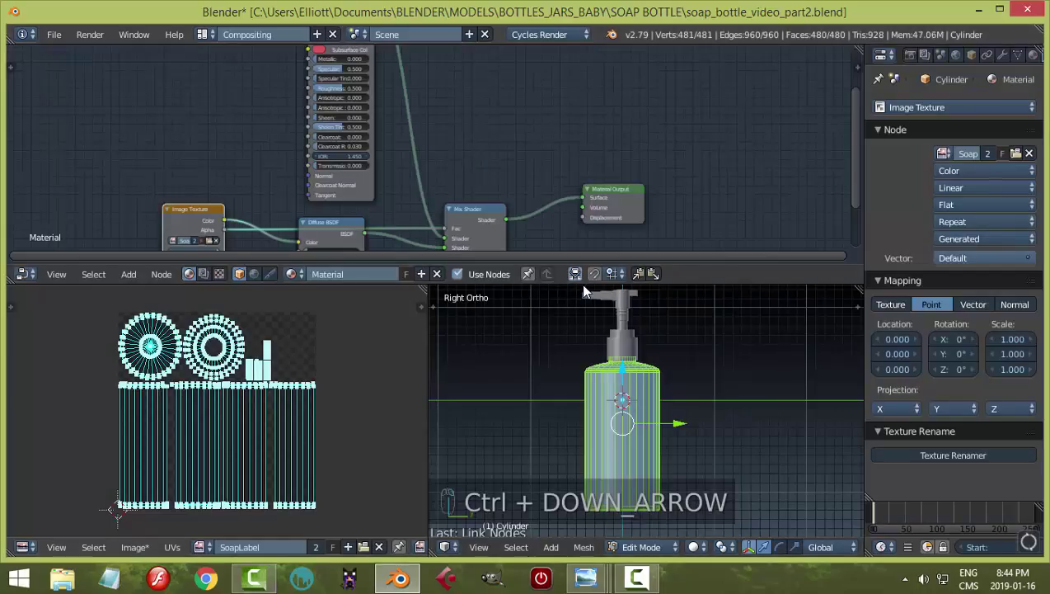
{"action": "key", "text": "Tab"}
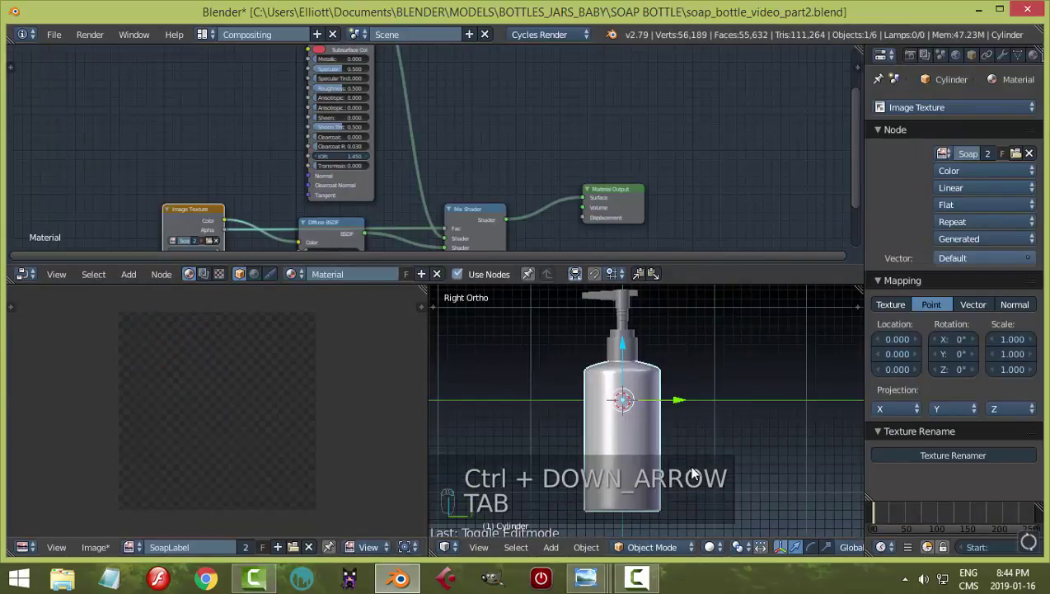
{"action": "left_click", "coordinate": [709, 546]}
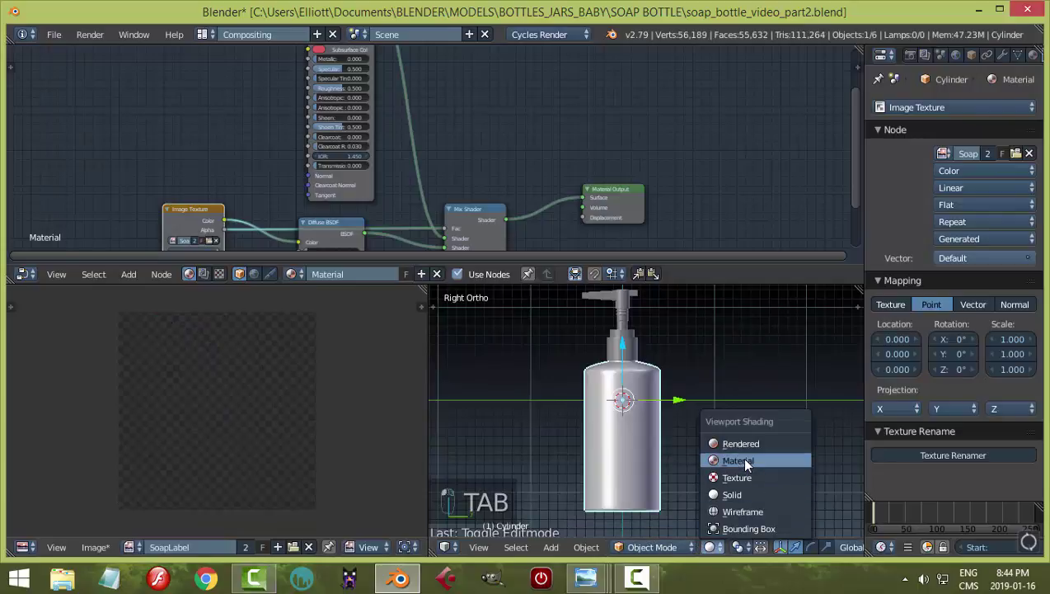
{"action": "left_click", "coordinate": [741, 460]}
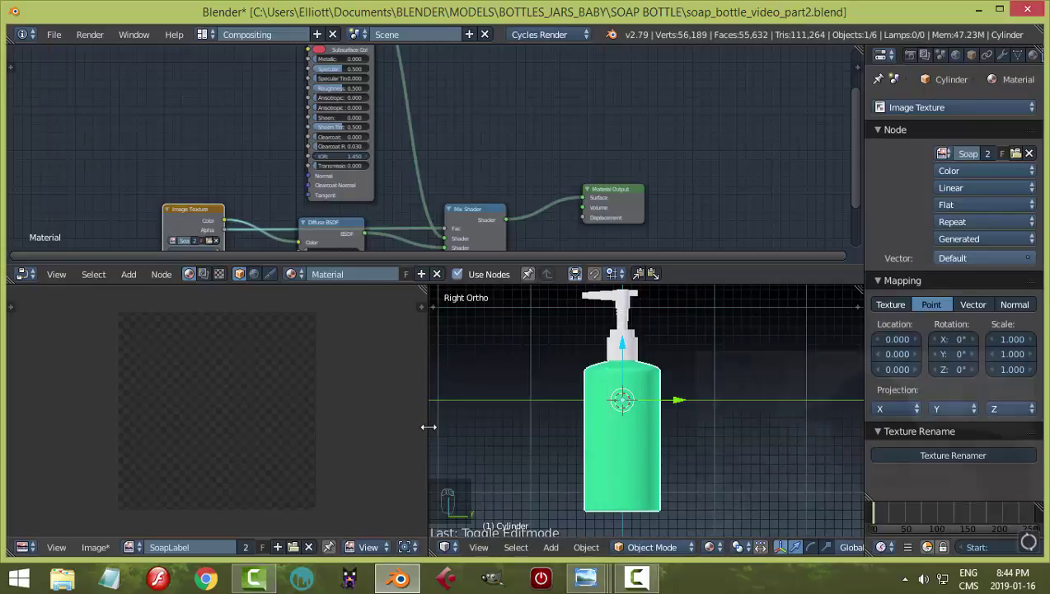
Enlarge the 3D viewport in both directions around the bottle and switch the bottle to Texture Paint mode
{"action": "left_click_drag", "start_coordinate": [428, 427], "coordinate": [262, 427]}
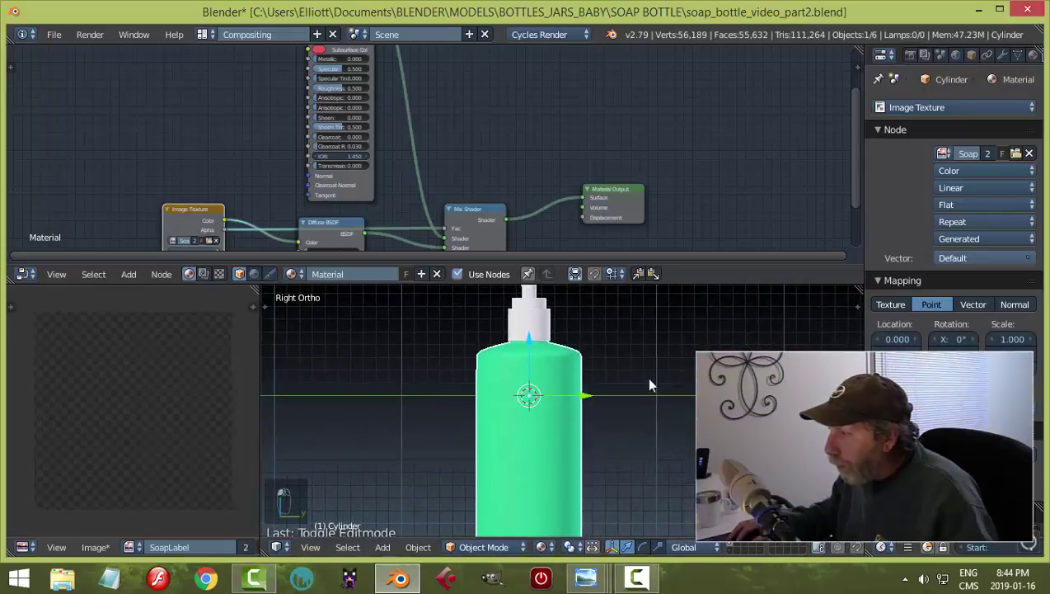
{"action": "left_click_drag", "start_coordinate": [717, 287], "coordinate": [718, 116]}
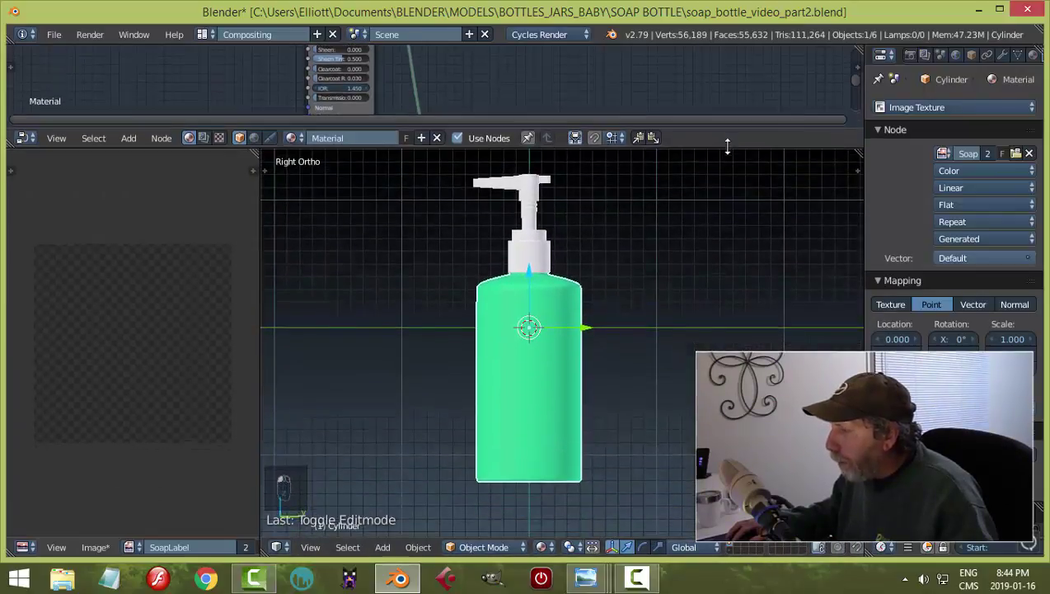
{"action": "middle_click_drag", "start_coordinate": [691, 323], "coordinate": [714, 346], "text": "shift"}
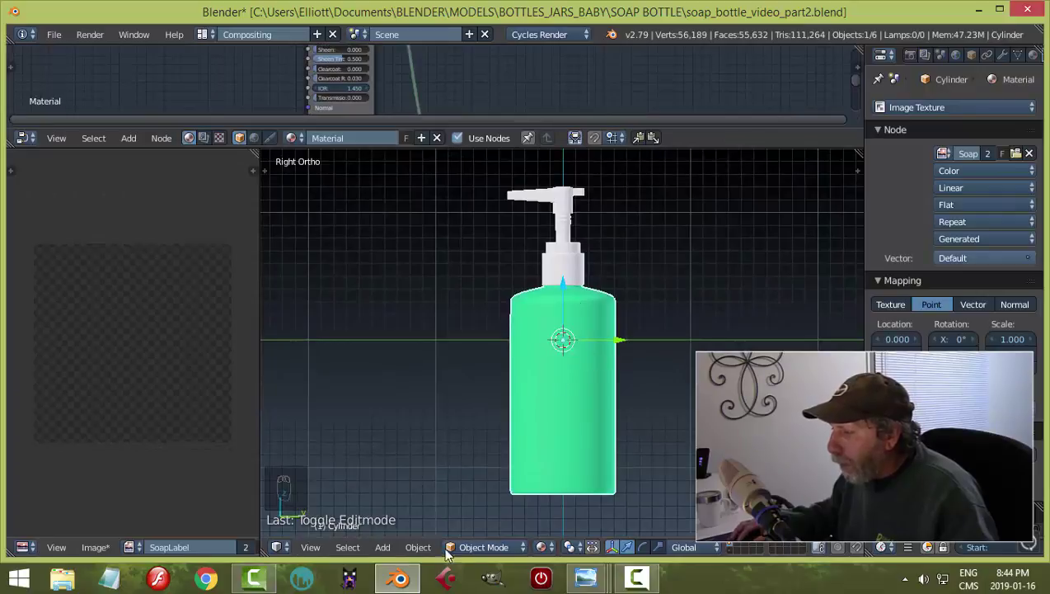
{"action": "left_click", "coordinate": [481, 546]}
{"action": "left_click", "coordinate": [497, 442]}
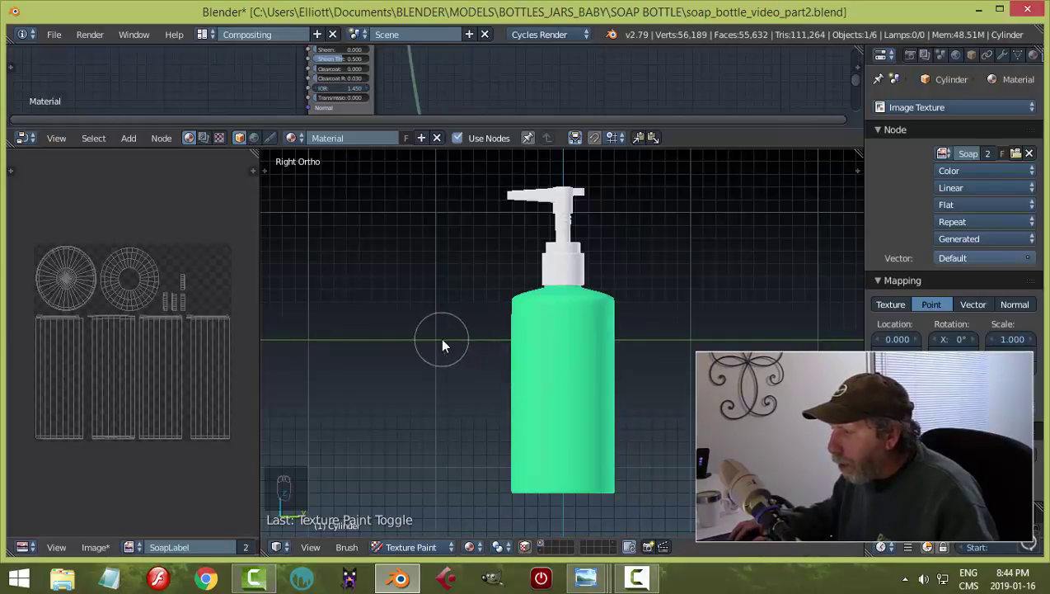
Set the texture paint brush's radius to 20 px and its strength to 1
{"action": "key", "text": "t"}
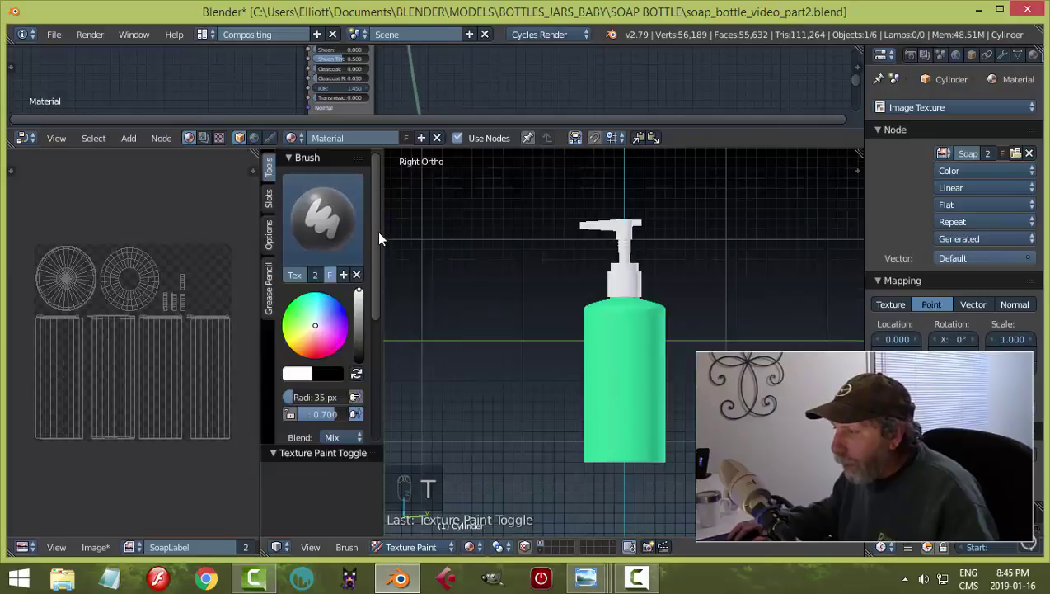
{"action": "left_click_drag", "start_coordinate": [376, 229], "coordinate": [376, 304]}
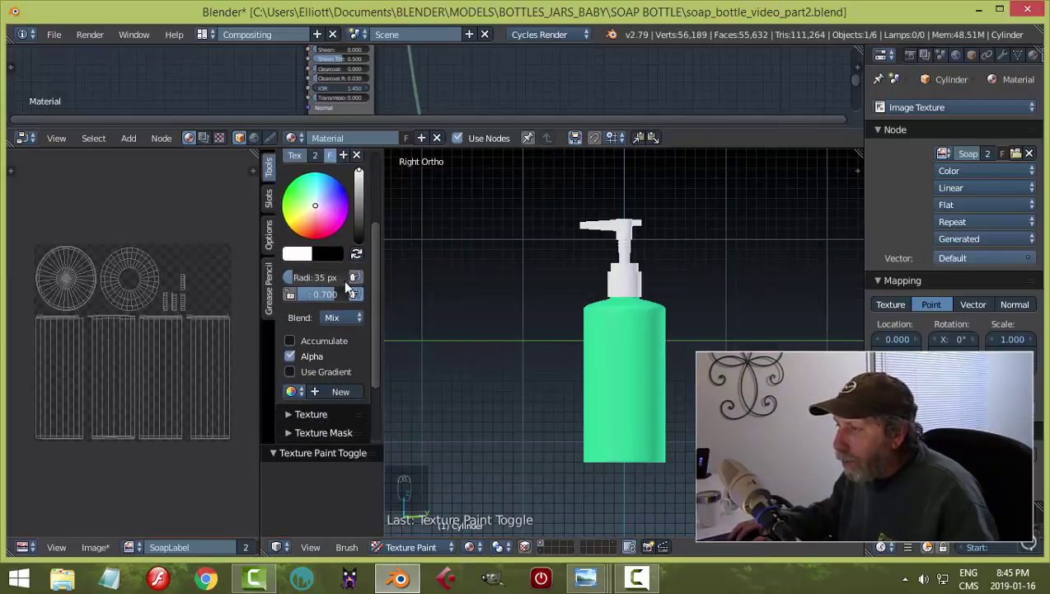
{"action": "left_click", "coordinate": [324, 275]}
{"action": "type", "text": "20"}
{"action": "key", "text": "Return"}
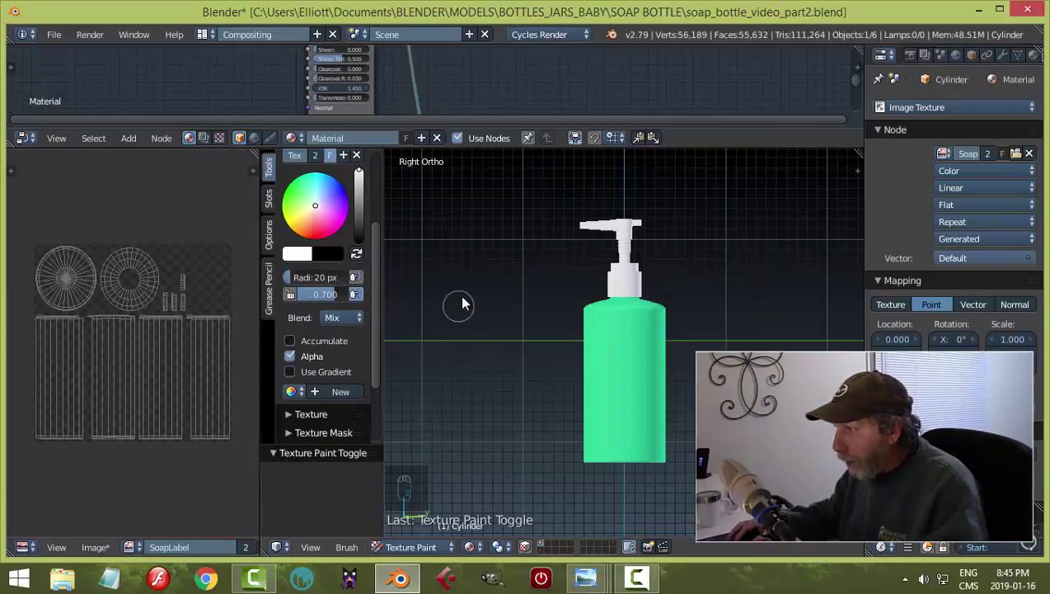
{"action": "left_click", "coordinate": [318, 293]}
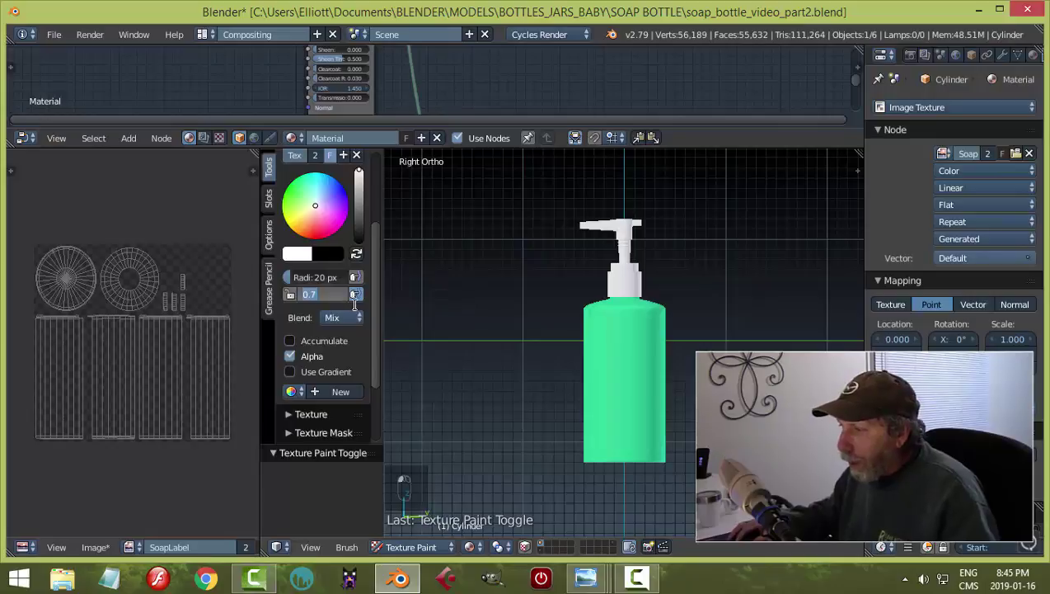
{"action": "type", "text": "1"}
{"action": "key", "text": "Return"}
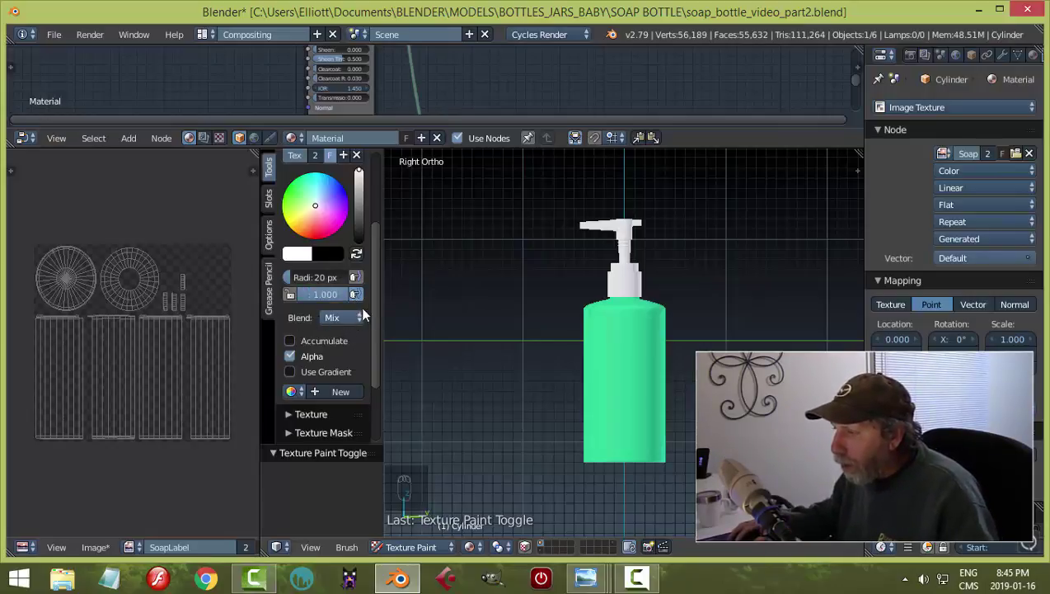
Set the mapping of the brush's fruit soap texture to Stencil
{"action": "left_click_drag", "start_coordinate": [376, 296], "coordinate": [375, 358]}
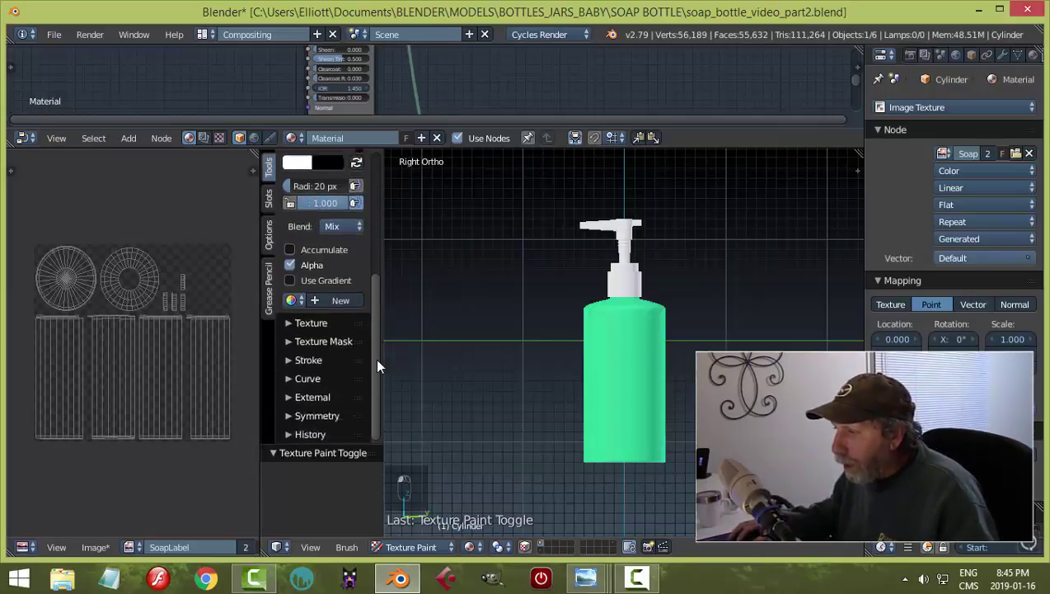
{"action": "left_click", "coordinate": [288, 323]}
{"action": "left_click_drag", "start_coordinate": [373, 318], "coordinate": [372, 338]}
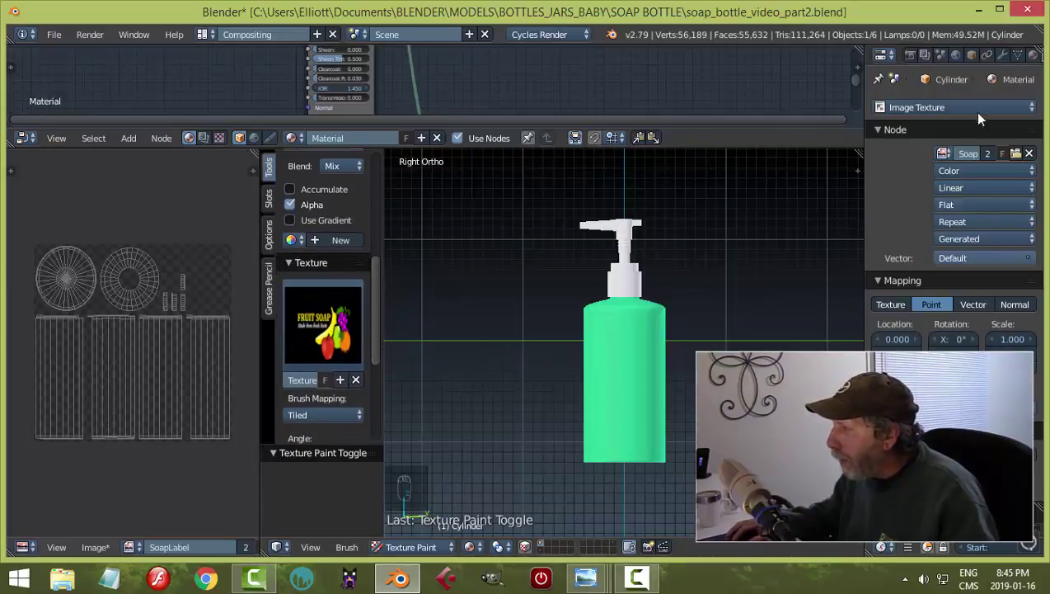
{"action": "left_click", "coordinate": [312, 412]}
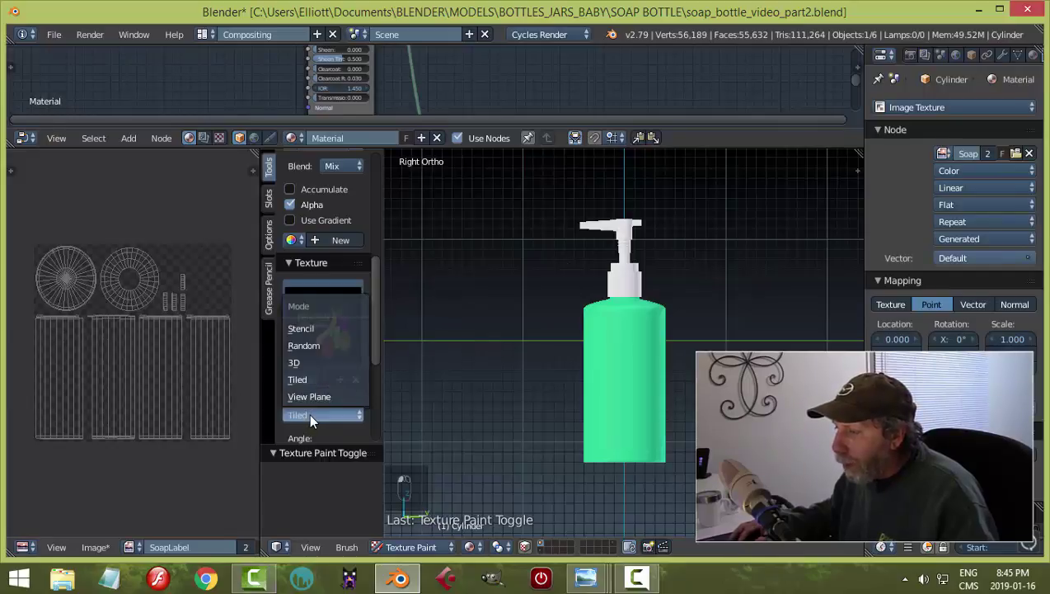
{"action": "left_click", "coordinate": [313, 328]}
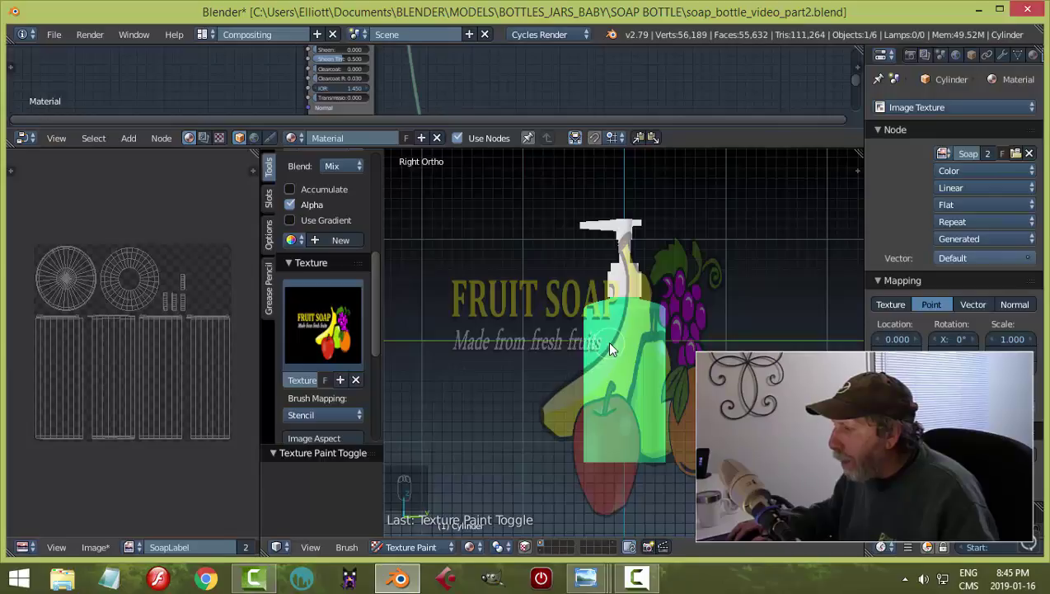
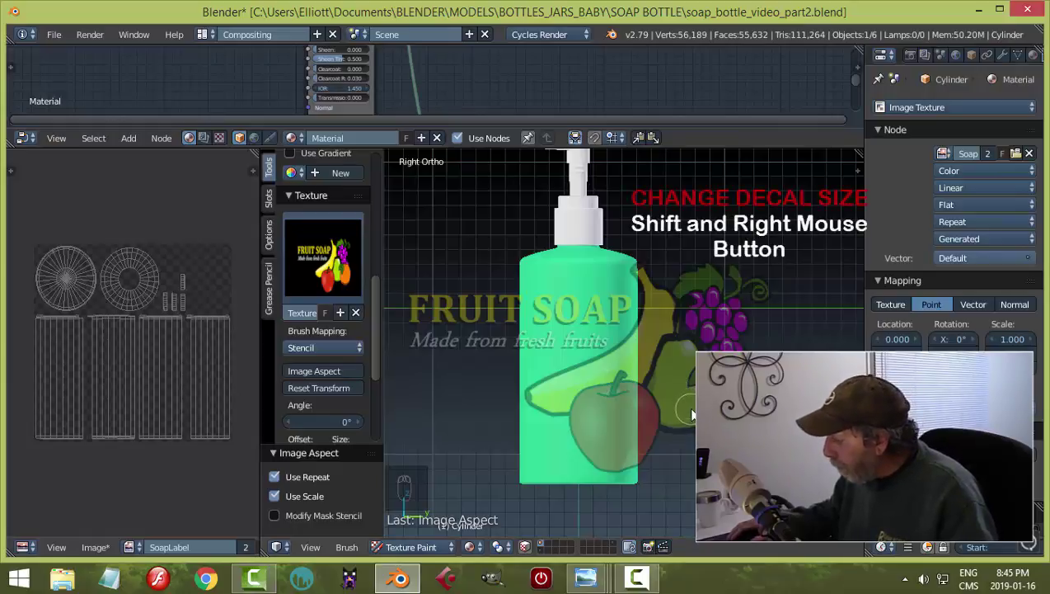
Scale and position the fruit soap stencil so that it fits across the front of the bottle's upper body
{"action": "right_click_drag", "start_coordinate": [684, 401], "coordinate": [642, 385], "text": "shift"}
{"action": "scroll", "coordinate": [643, 385], "scroll_direction": "up", "scroll_amount": 2}
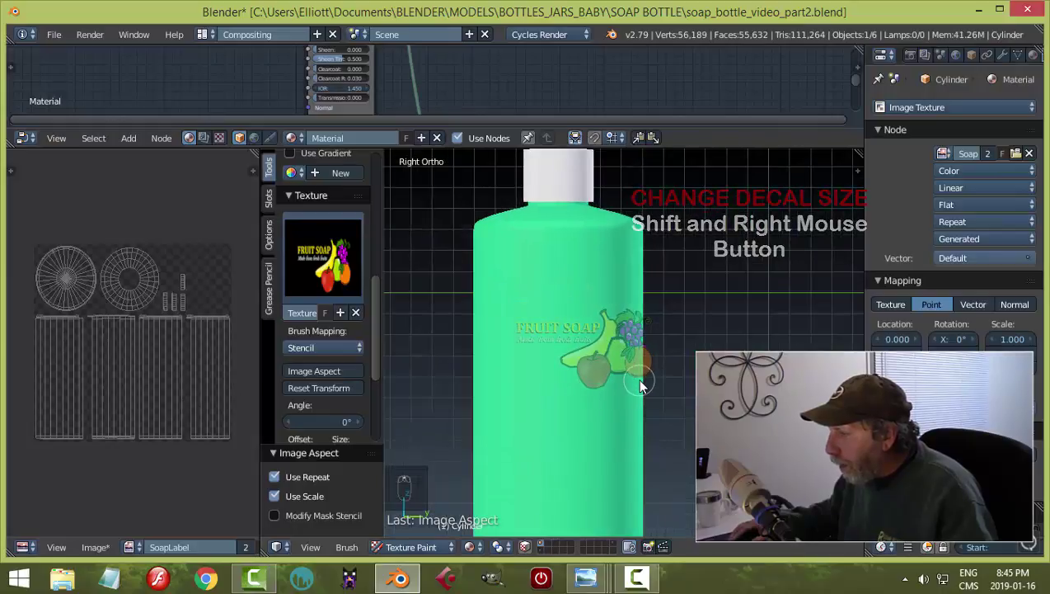
{"action": "scroll", "coordinate": [643, 385], "scroll_direction": "up", "scroll_amount": 1}
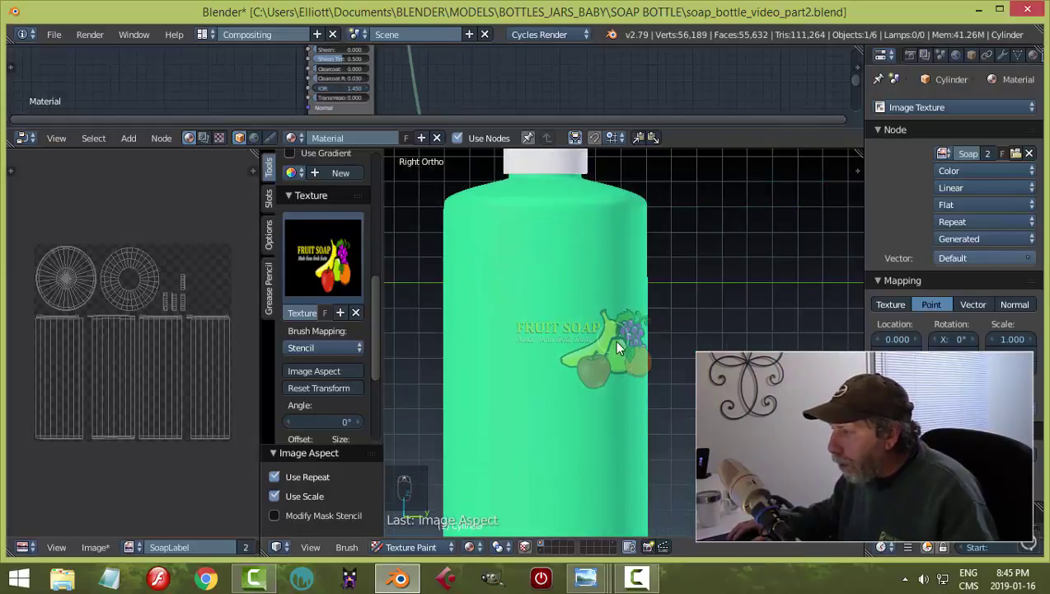
{"action": "middle_click_drag", "start_coordinate": [629, 365], "coordinate": [647, 399], "text": "shift"}
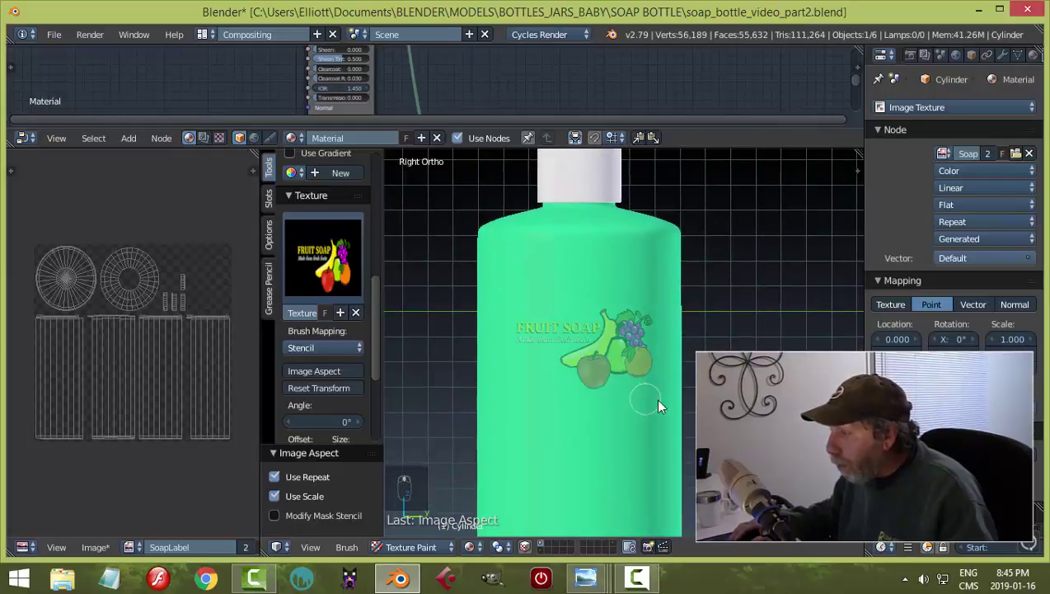
{"action": "mouse_move", "coordinate": [656, 384]}
{"action": "right_mouse_down"}
{"action": "mouse_move", "coordinate": [659, 394]}
{"action": "mouse_move", "coordinate": [652, 358]}
{"action": "mouse_move", "coordinate": [669, 408]}
{"action": "right_mouse_up"}
{"action": "scroll", "coordinate": [692, 397], "scroll_direction": "up", "scroll_amount": 2}
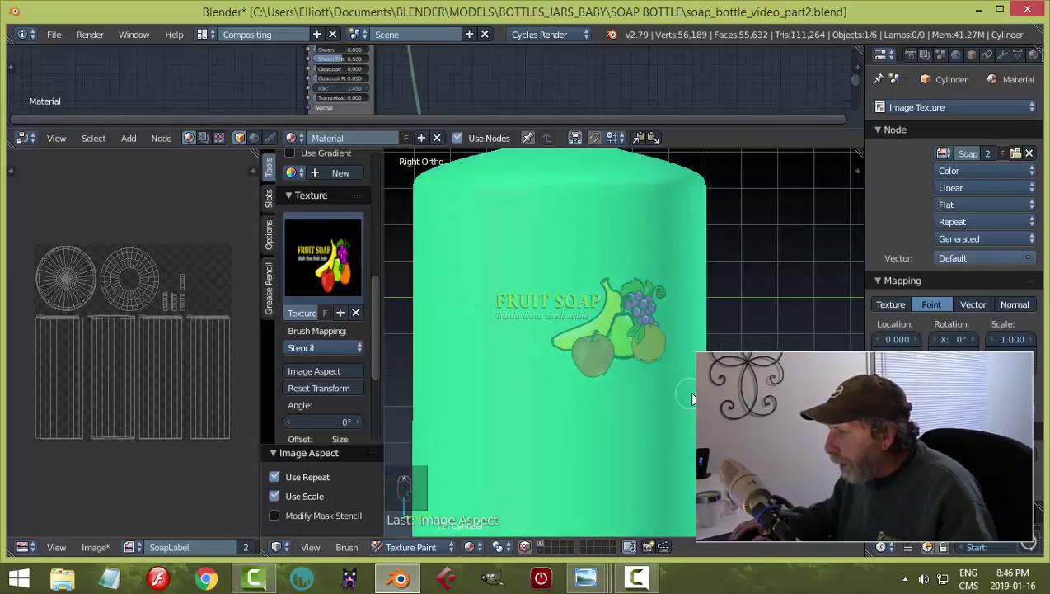
{"action": "middle_click_drag", "start_coordinate": [693, 394], "coordinate": [700, 415], "text": "shift"}
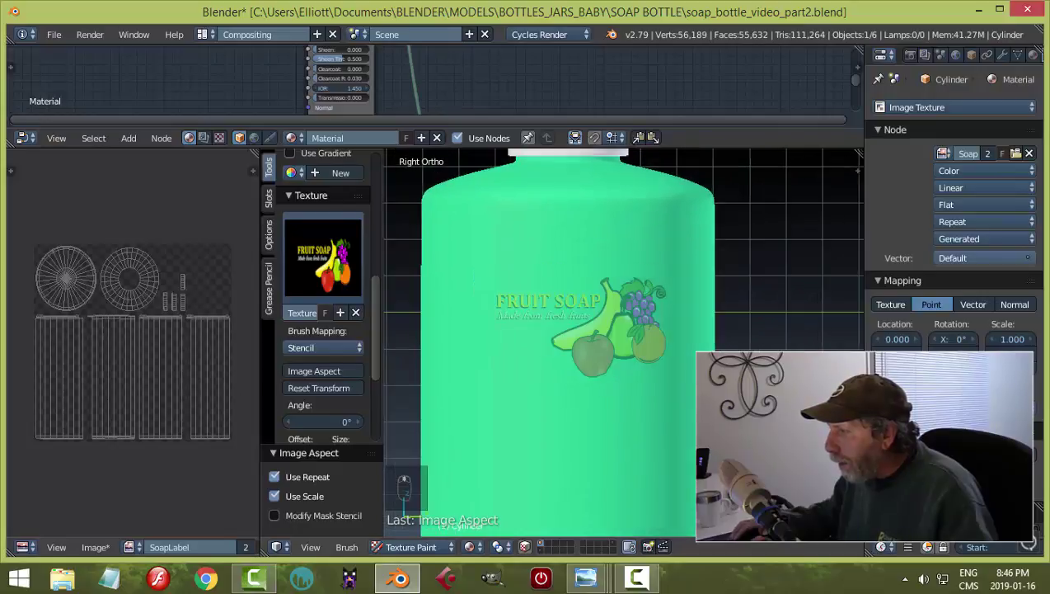
{"action": "right_click_drag", "start_coordinate": [650, 371], "coordinate": [675, 394], "text": "shift"}
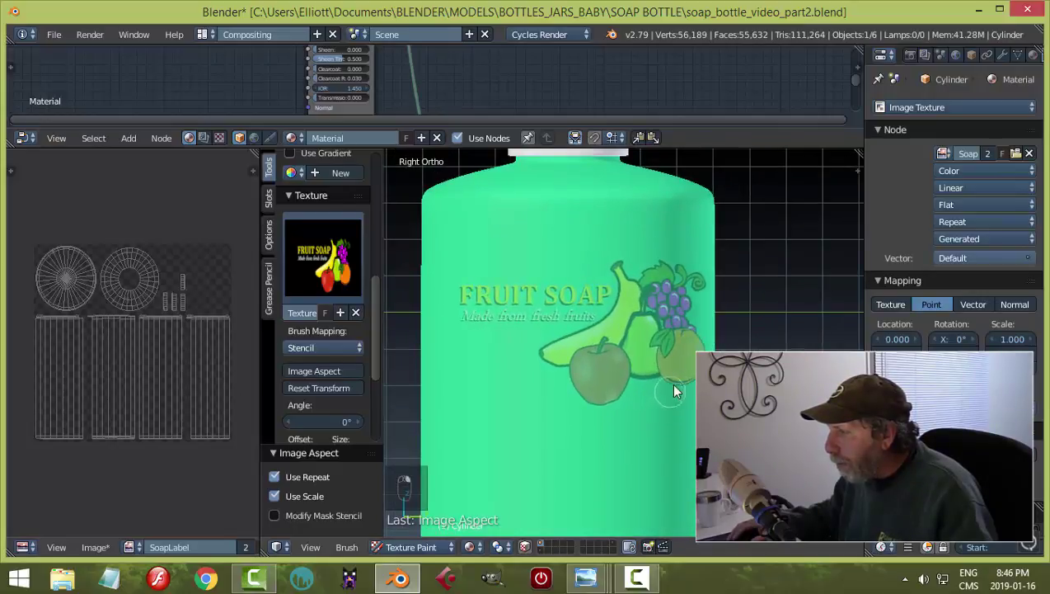
{"action": "mouse_move", "coordinate": [657, 379]}
{"action": "middle_mouse_down", "text": "shift"}
{"action": "mouse_move", "coordinate": [669, 393]}
{"action": "mouse_move", "coordinate": [674, 380]}
{"action": "middle_mouse_up", "text": "shift"}
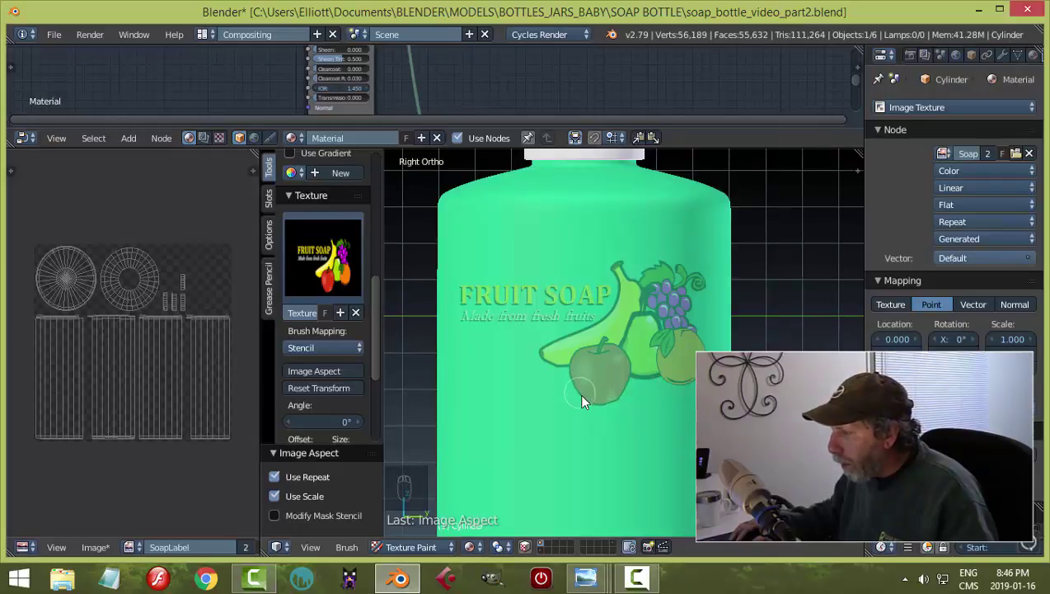
Paint the fruit part of the stencil onto the bottle, covering the apple, banana, pear, orange and grapes
{"action": "mouse_move", "coordinate": [584, 396]}
{"action": "left_mouse_down"}
{"action": "mouse_move", "coordinate": [576, 356]}
{"action": "mouse_move", "coordinate": [582, 398]}
{"action": "mouse_move", "coordinate": [590, 345]}
{"action": "left_mouse_up"}
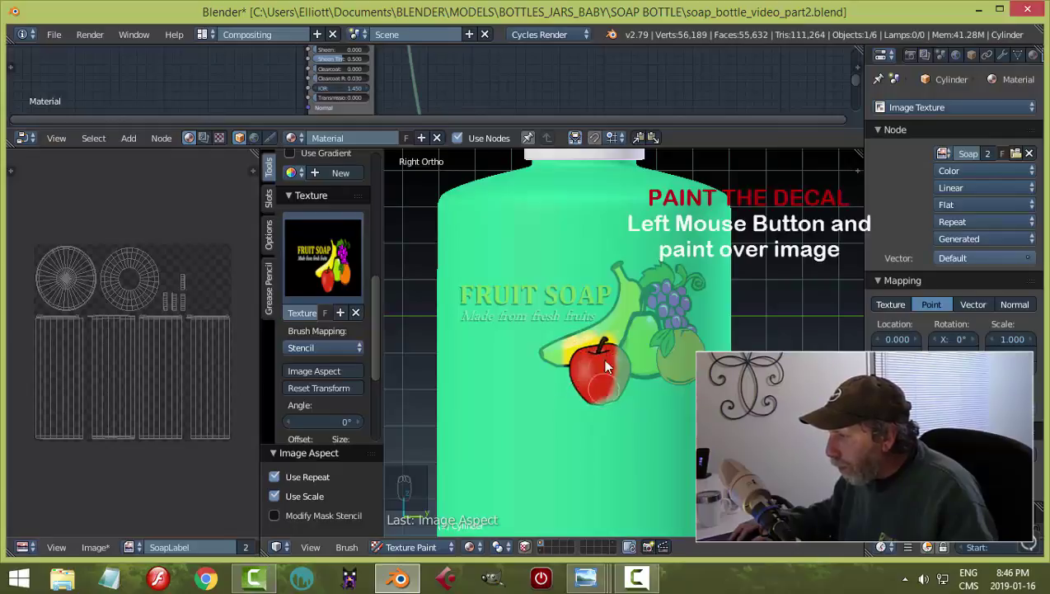
{"action": "mouse_move", "coordinate": [614, 404]}
{"action": "left_mouse_down"}
{"action": "mouse_move", "coordinate": [623, 350]}
{"action": "mouse_move", "coordinate": [614, 384]}
{"action": "mouse_move", "coordinate": [615, 325]}
{"action": "mouse_move", "coordinate": [587, 360]}
{"action": "mouse_move", "coordinate": [583, 333]}
{"action": "mouse_move", "coordinate": [540, 358]}
{"action": "mouse_move", "coordinate": [562, 366]}
{"action": "mouse_move", "coordinate": [601, 352]}
{"action": "mouse_move", "coordinate": [588, 386]}
{"action": "mouse_move", "coordinate": [621, 394]}
{"action": "mouse_move", "coordinate": [599, 397]}
{"action": "mouse_move", "coordinate": [592, 361]}
{"action": "mouse_move", "coordinate": [571, 351]}
{"action": "mouse_move", "coordinate": [627, 304]}
{"action": "mouse_move", "coordinate": [625, 371]}
{"action": "mouse_move", "coordinate": [639, 334]}
{"action": "mouse_move", "coordinate": [643, 369]}
{"action": "mouse_move", "coordinate": [654, 326]}
{"action": "mouse_move", "coordinate": [656, 372]}
{"action": "mouse_move", "coordinate": [649, 362]}
{"action": "mouse_move", "coordinate": [650, 375]}
{"action": "mouse_move", "coordinate": [611, 400]}
{"action": "mouse_move", "coordinate": [641, 352]}
{"action": "mouse_move", "coordinate": [636, 320]}
{"action": "mouse_move", "coordinate": [620, 351]}
{"action": "mouse_move", "coordinate": [640, 292]}
{"action": "mouse_move", "coordinate": [637, 353]}
{"action": "mouse_move", "coordinate": [686, 378]}
{"action": "mouse_move", "coordinate": [677, 377]}
{"action": "mouse_move", "coordinate": [695, 330]}
{"action": "mouse_move", "coordinate": [689, 361]}
{"action": "mouse_move", "coordinate": [691, 341]}
{"action": "mouse_move", "coordinate": [714, 340]}
{"action": "mouse_move", "coordinate": [683, 341]}
{"action": "mouse_move", "coordinate": [668, 322]}
{"action": "mouse_move", "coordinate": [653, 349]}
{"action": "mouse_move", "coordinate": [677, 271]}
{"action": "mouse_move", "coordinate": [692, 336]}
{"action": "mouse_move", "coordinate": [695, 278]}
{"action": "mouse_move", "coordinate": [702, 286]}
{"action": "mouse_move", "coordinate": [694, 270]}
{"action": "mouse_move", "coordinate": [636, 276]}
{"action": "mouse_move", "coordinate": [655, 266]}
{"action": "mouse_move", "coordinate": [665, 284]}
{"action": "mouse_move", "coordinate": [635, 307]}
{"action": "mouse_move", "coordinate": [618, 266]}
{"action": "mouse_move", "coordinate": [639, 268]}
{"action": "mouse_move", "coordinate": [651, 312]}
{"action": "mouse_move", "coordinate": [653, 287]}
{"action": "left_mouse_up"}
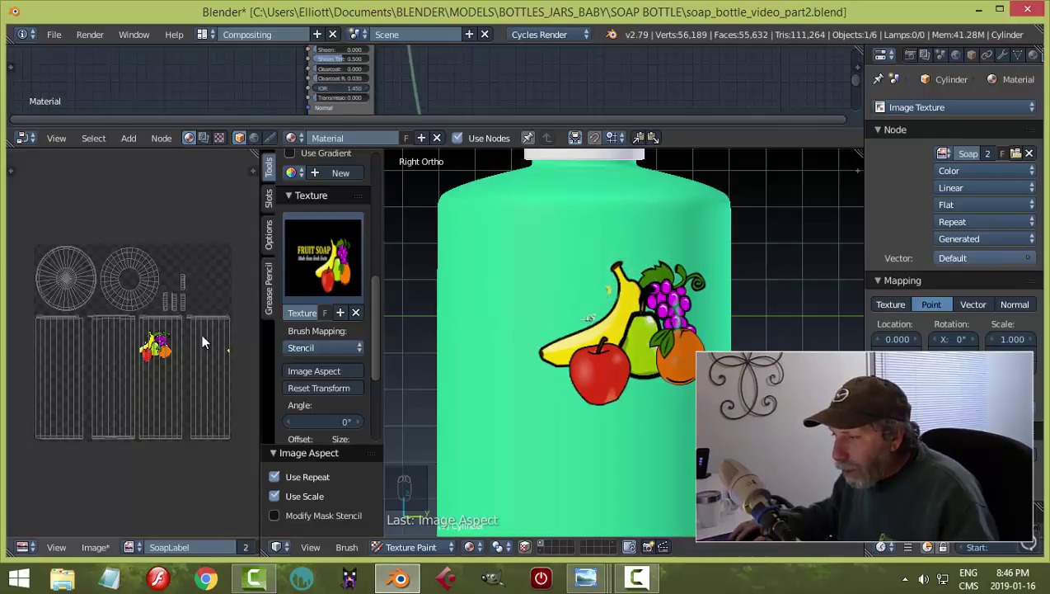
Paint the "FRUIT SOAP" title and the "Made from fresh fruits" line from the stencil onto the bottle beside the fruit
{"action": "scroll", "coordinate": [161, 375], "scroll_direction": "up", "scroll_amount": 3}
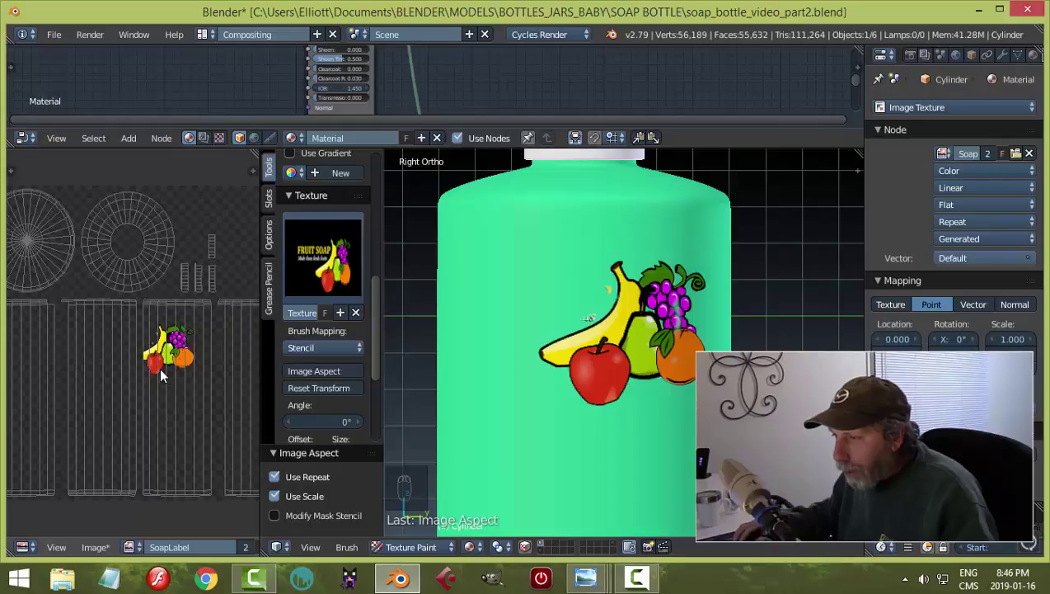
{"action": "left_click_drag", "start_coordinate": [650, 279], "coordinate": [684, 338]}
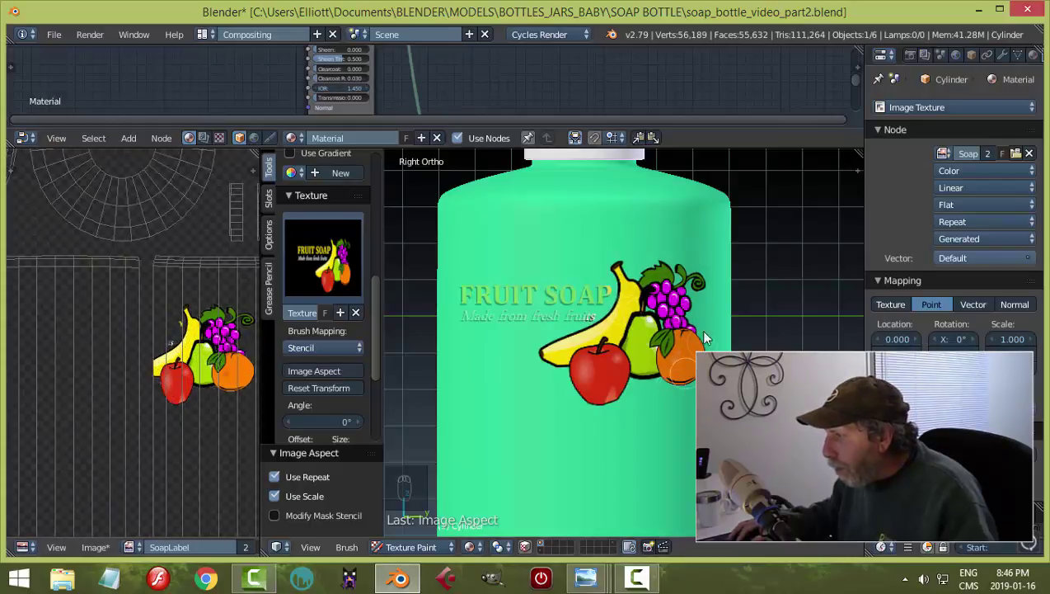
{"action": "left_click_drag", "start_coordinate": [584, 297], "coordinate": [612, 302]}
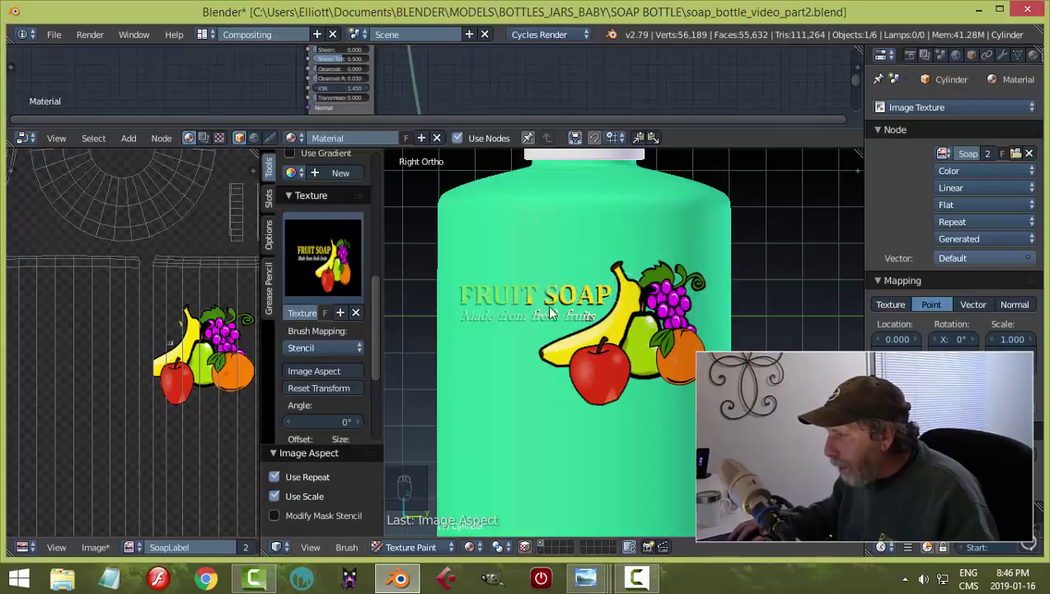
{"action": "mouse_move", "coordinate": [580, 325]}
{"action": "left_mouse_down"}
{"action": "mouse_move", "coordinate": [483, 321]}
{"action": "mouse_move", "coordinate": [475, 305]}
{"action": "mouse_move", "coordinate": [470, 316]}
{"action": "mouse_move", "coordinate": [466, 291]}
{"action": "mouse_move", "coordinate": [465, 317]}
{"action": "mouse_move", "coordinate": [469, 298]}
{"action": "mouse_move", "coordinate": [542, 303]}
{"action": "mouse_move", "coordinate": [488, 298]}
{"action": "mouse_move", "coordinate": [530, 284]}
{"action": "mouse_move", "coordinate": [461, 288]}
{"action": "mouse_move", "coordinate": [555, 297]}
{"action": "left_mouse_up"}
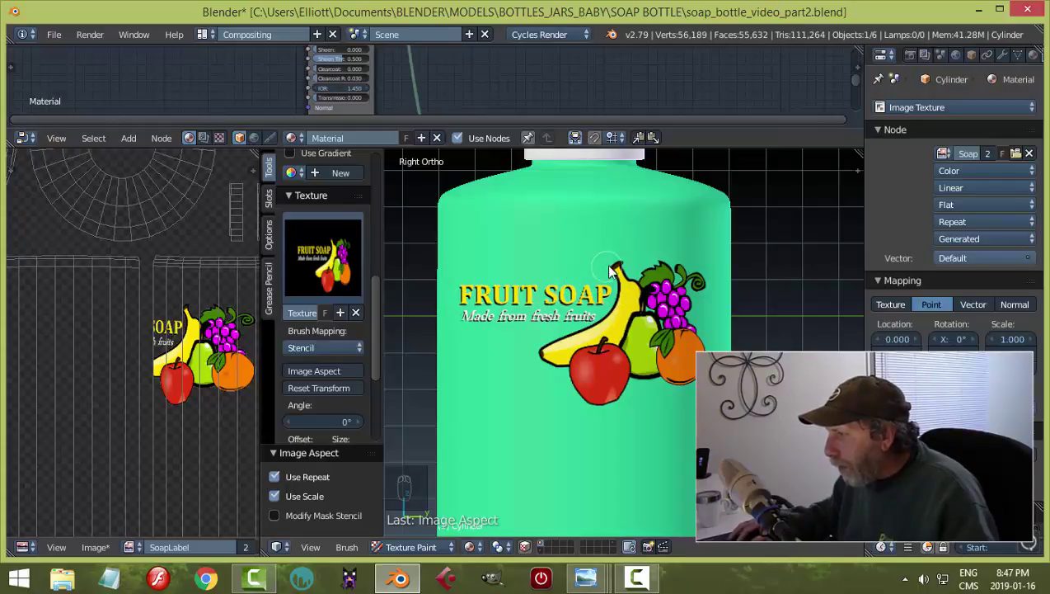
Remove the fruit soap texture from the brush and switch the bottle back to Object Mode
{"action": "left_click_drag", "start_coordinate": [373, 334], "coordinate": [371, 258]}
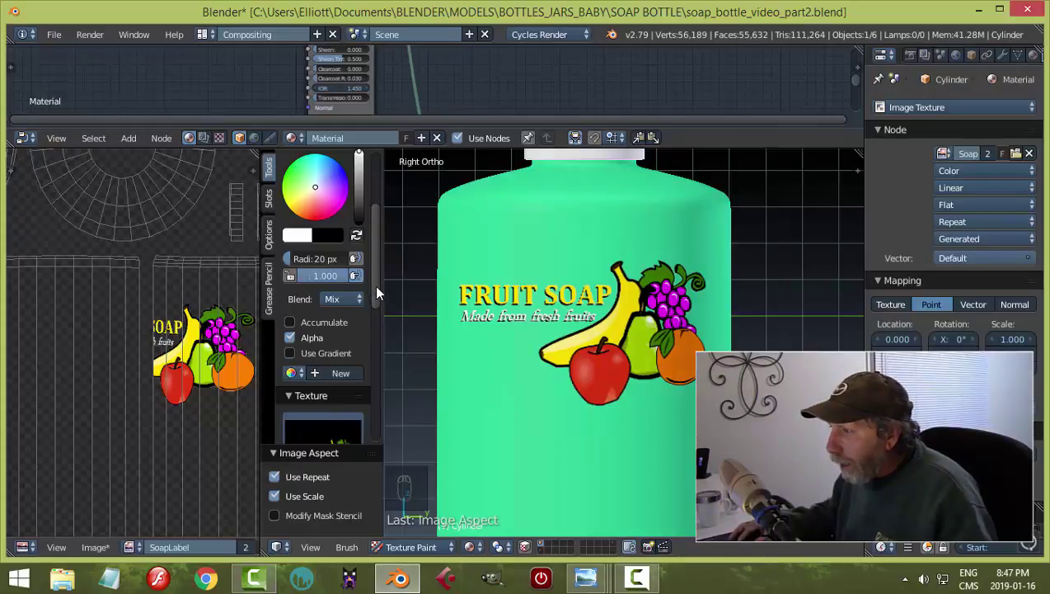
{"action": "scroll", "coordinate": [377, 293], "scroll_direction": "down", "scroll_amount": 5}
{"action": "left_click", "coordinate": [355, 328]}
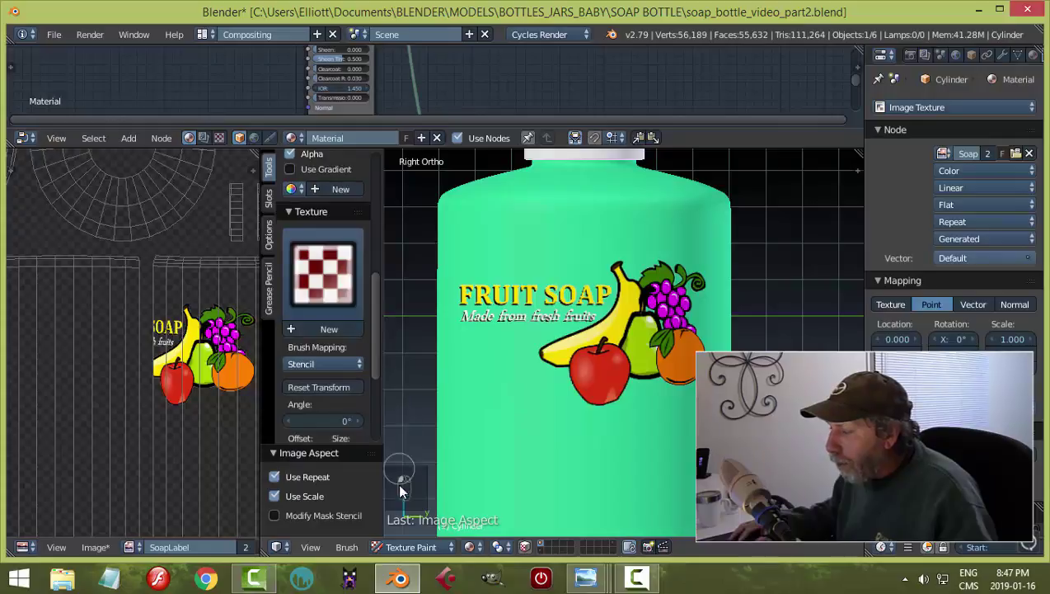
{"action": "left_click", "coordinate": [410, 546]}
{"action": "left_click", "coordinate": [420, 529]}
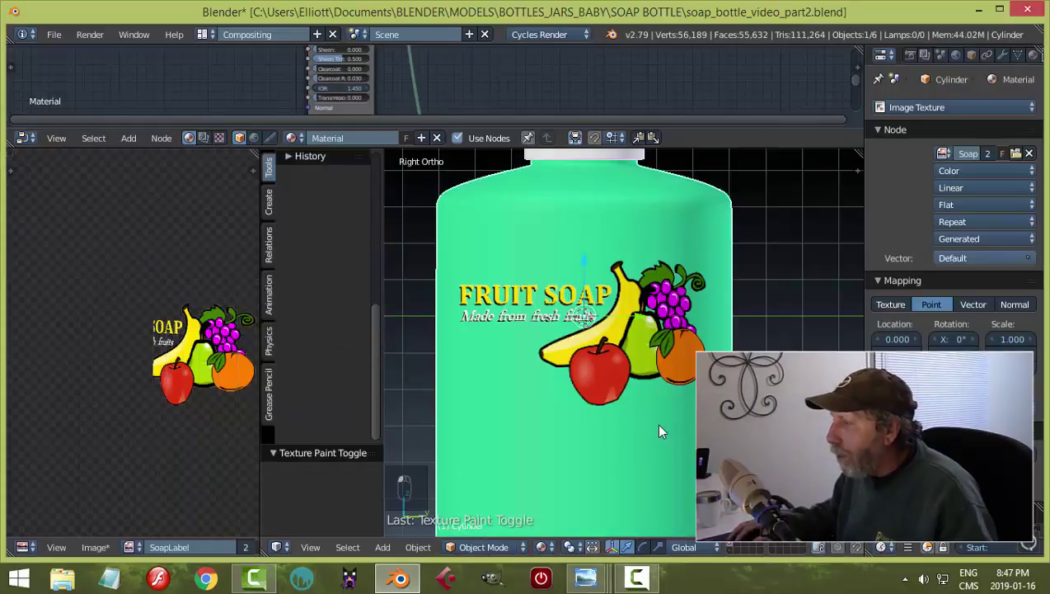
Save the blend file over the existing version
{"action": "scroll", "coordinate": [634, 347], "scroll_direction": "down", "scroll_amount": 5}
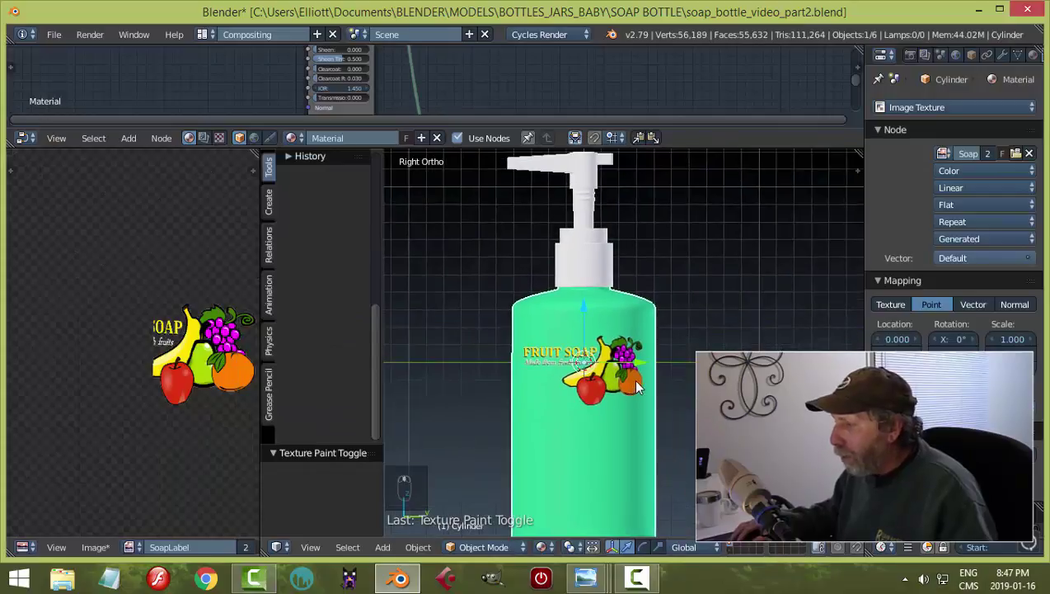
{"action": "key", "text": "ctrl+s"}
{"action": "left_click", "coordinate": [633, 383]}
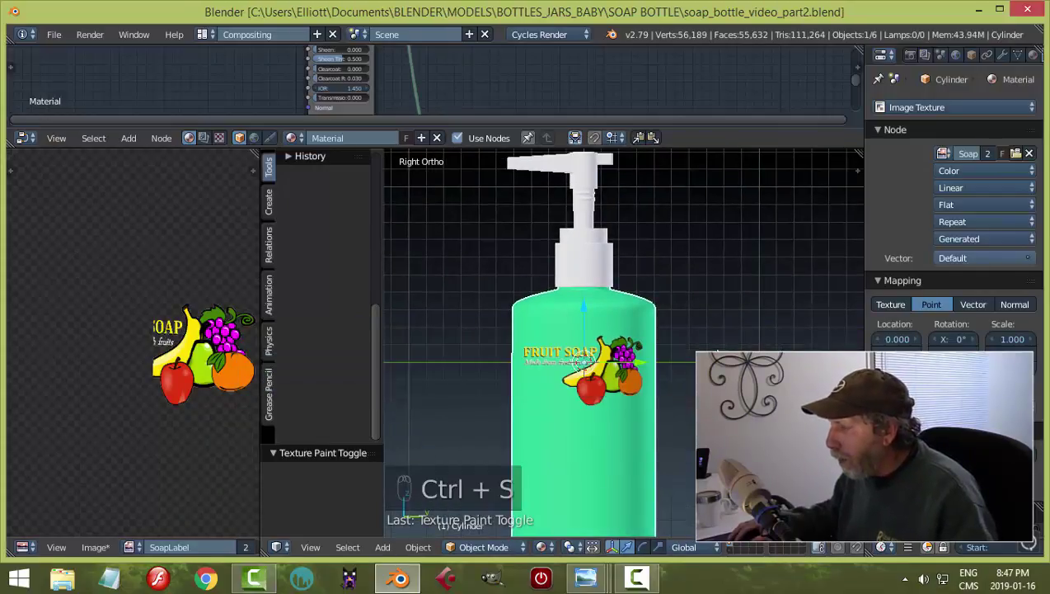
Switch to the Default screen layout and set its 3D viewport shading to Material
{"action": "middle_click_drag", "start_coordinate": [632, 379], "coordinate": [722, 375]}
{"action": "left_click_drag", "start_coordinate": [707, 149], "coordinate": [707, 386]}
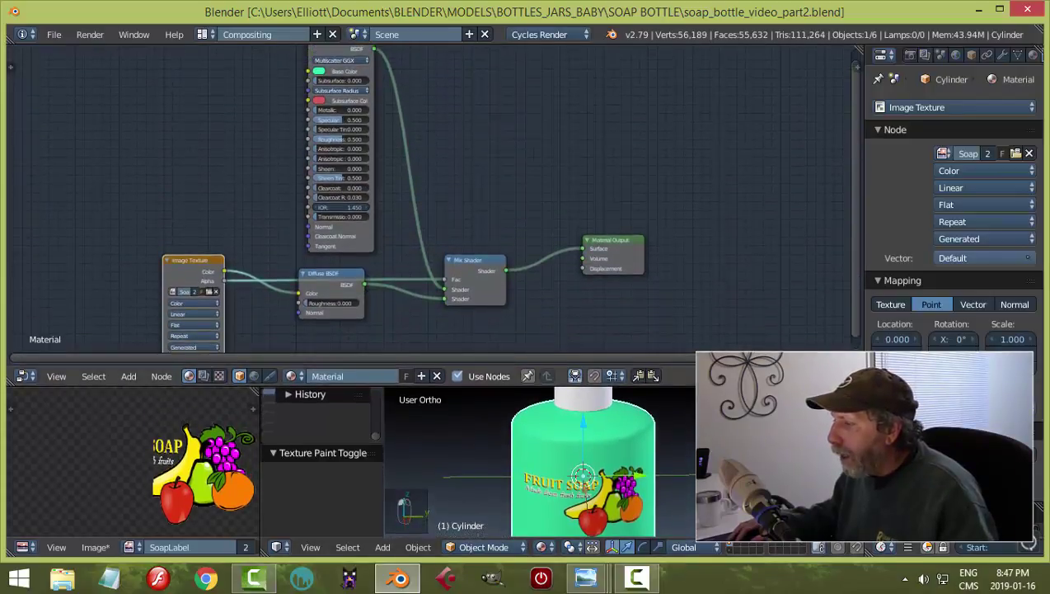
{"action": "left_click", "coordinate": [204, 34]}
{"action": "left_click", "coordinate": [330, 101]}
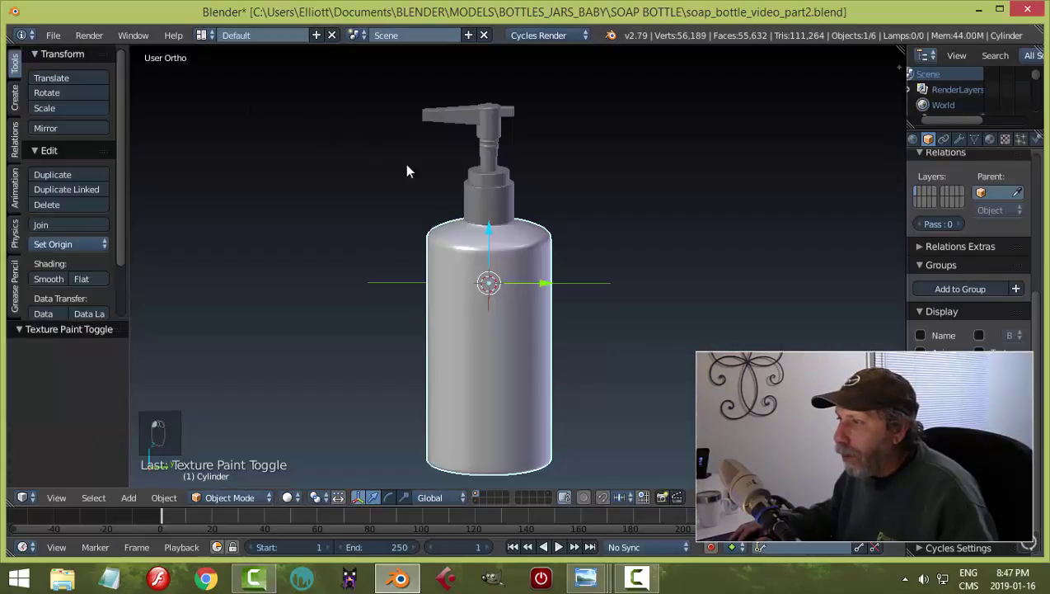
{"action": "key", "text": "KP_Decimal"}
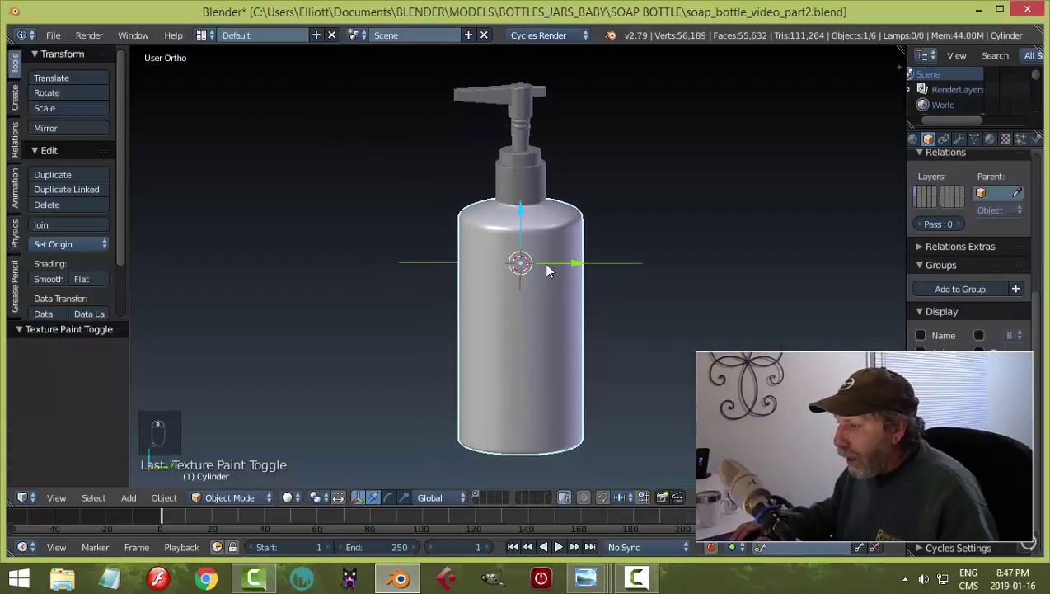
{"action": "left_click", "coordinate": [287, 497]}
{"action": "left_click", "coordinate": [310, 413]}
Split the 3D view vertically, hide the tool shelf, and turn one half into a Node Editor without its properties sidebar
{"action": "middle_click_drag", "start_coordinate": [479, 352], "coordinate": [425, 375]}
{"action": "left_click_drag", "start_coordinate": [10, 504], "coordinate": [397, 371]}
{"action": "key", "text": "t"}
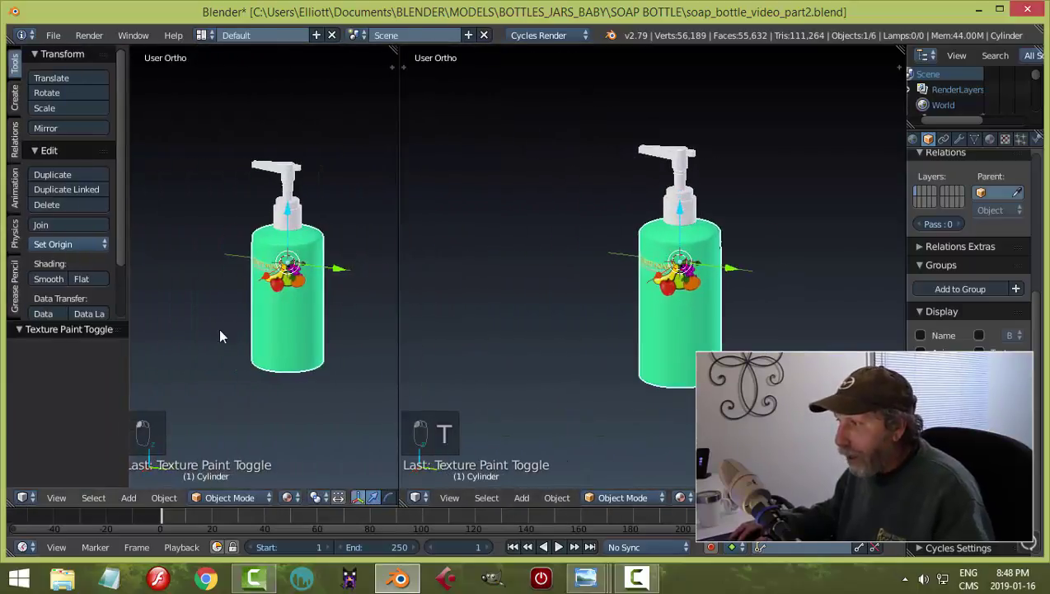
{"action": "key", "text": "t"}
{"action": "left_click", "coordinate": [24, 498]}
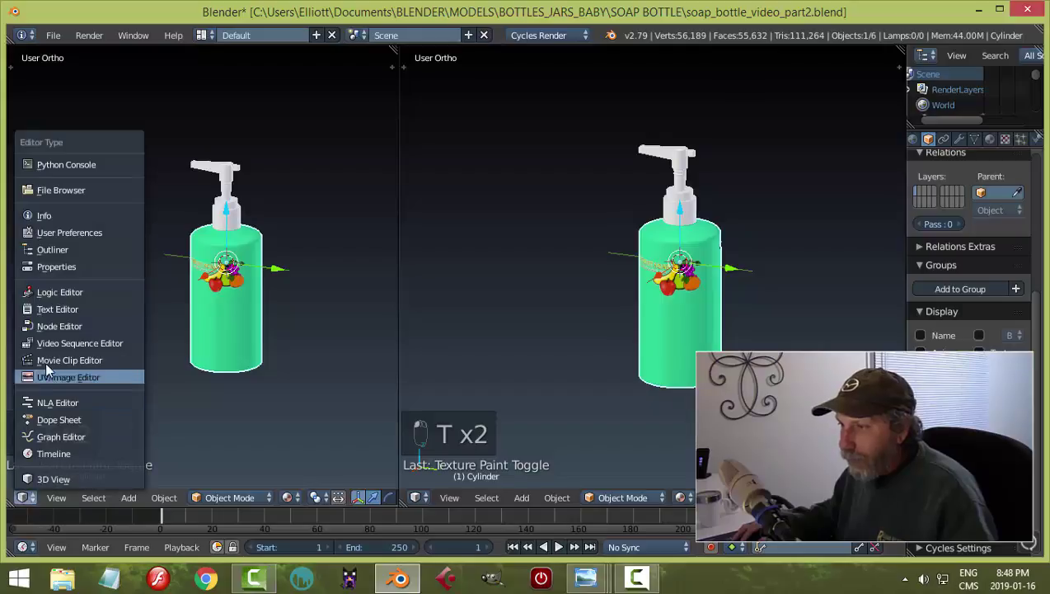
{"action": "left_click", "coordinate": [56, 324]}
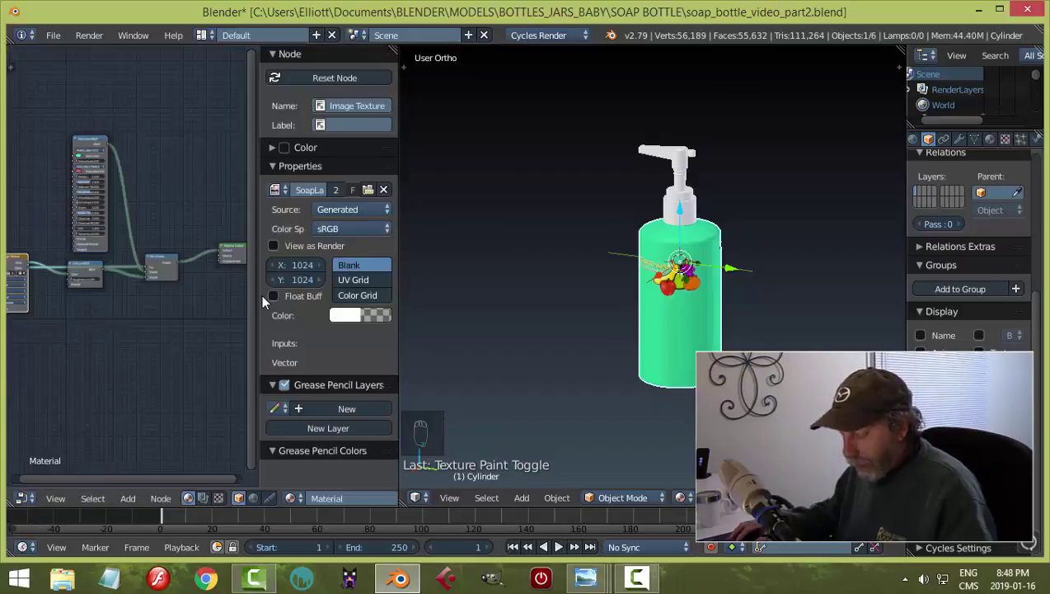
{"action": "key", "text": "n"}
Change the base color of the bottle's Principled BSDF to a light purple
{"action": "scroll", "coordinate": [235, 312], "scroll_direction": "up", "scroll_amount": 4}
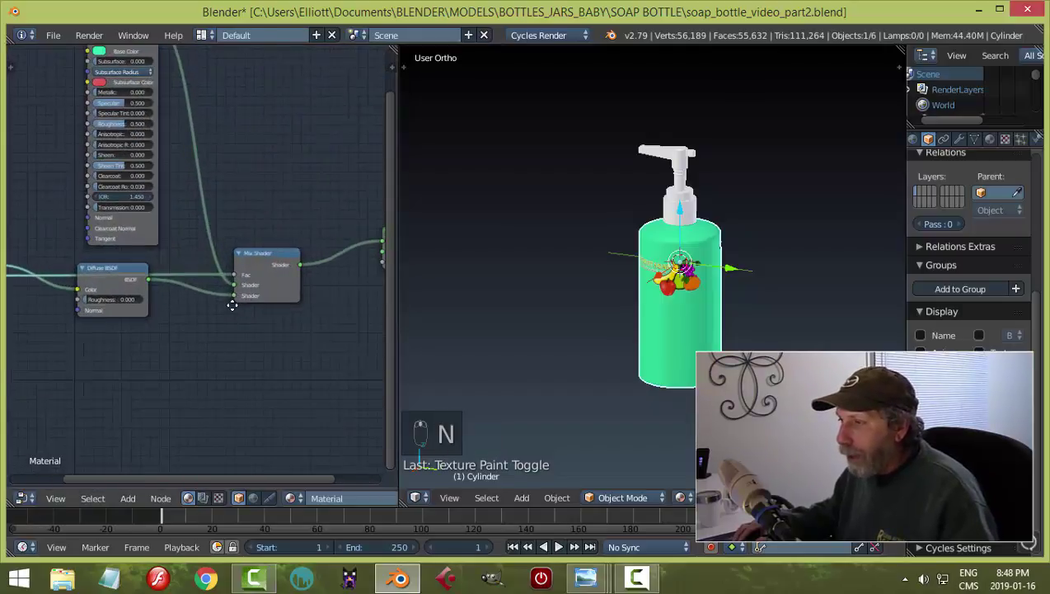
{"action": "scroll", "coordinate": [239, 301], "scroll_direction": "up", "scroll_amount": 4}
{"action": "middle_click_drag", "start_coordinate": [228, 227], "coordinate": [257, 223]}
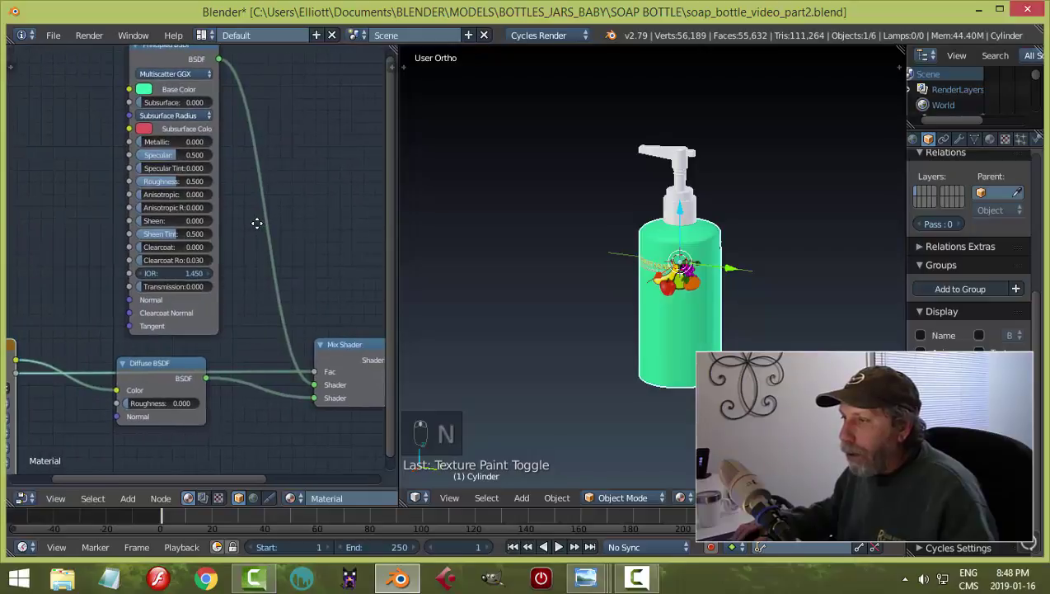
{"action": "left_click", "coordinate": [143, 90]}
{"action": "left_click_drag", "start_coordinate": [195, 149], "coordinate": [199, 143]}
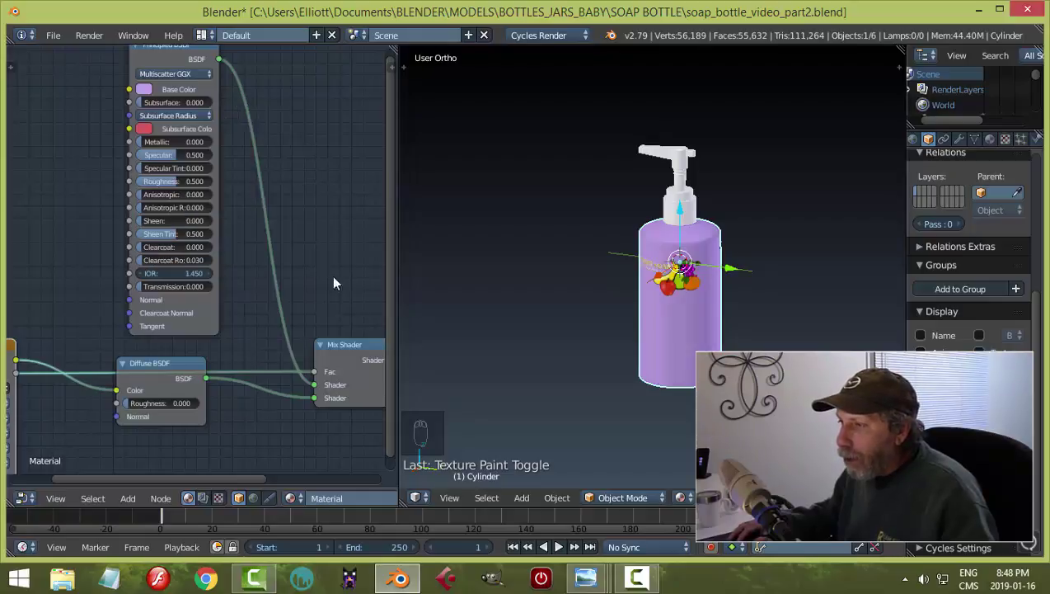
Set the Principled BSDF's transmission to 1 and roughness to 0.05, and save the file
{"action": "left_click_drag", "start_coordinate": [173, 286], "coordinate": [235, 285]}
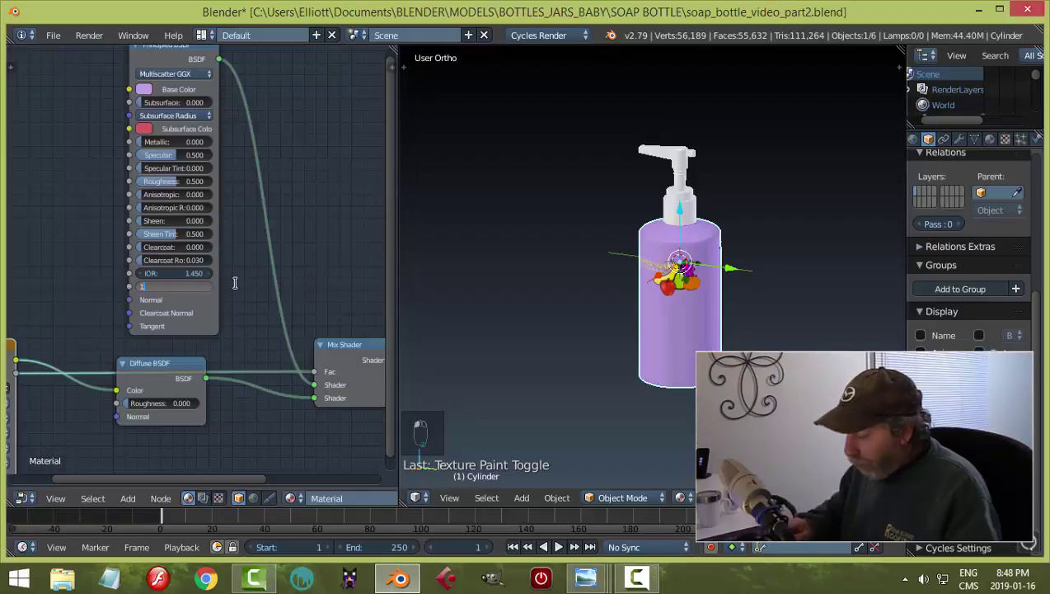
{"action": "double_click", "coordinate": [192, 181]}
{"action": "type", "text": "0.05"}
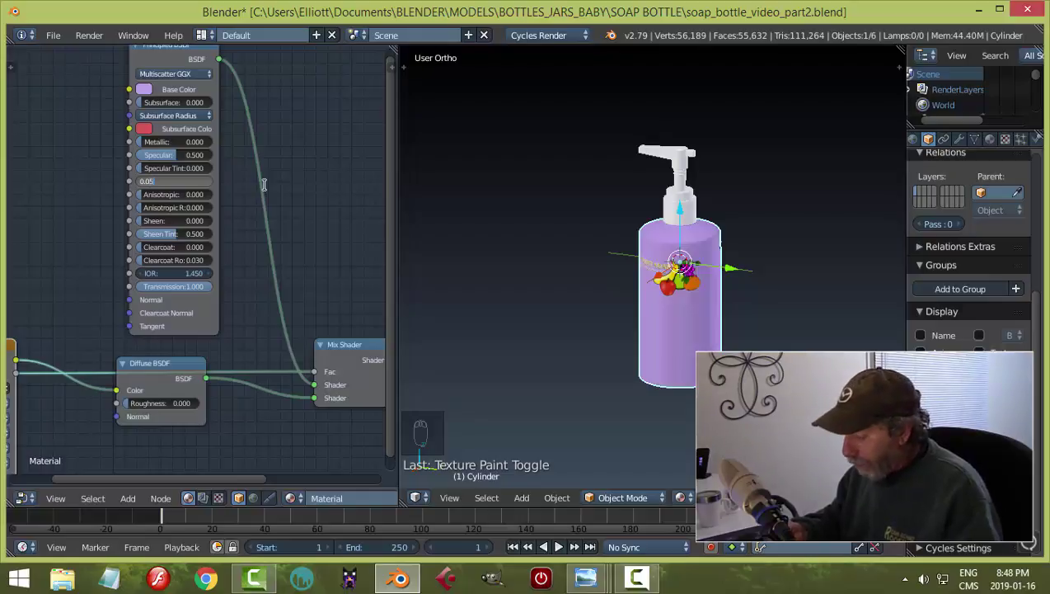
{"action": "key", "text": "Return"}
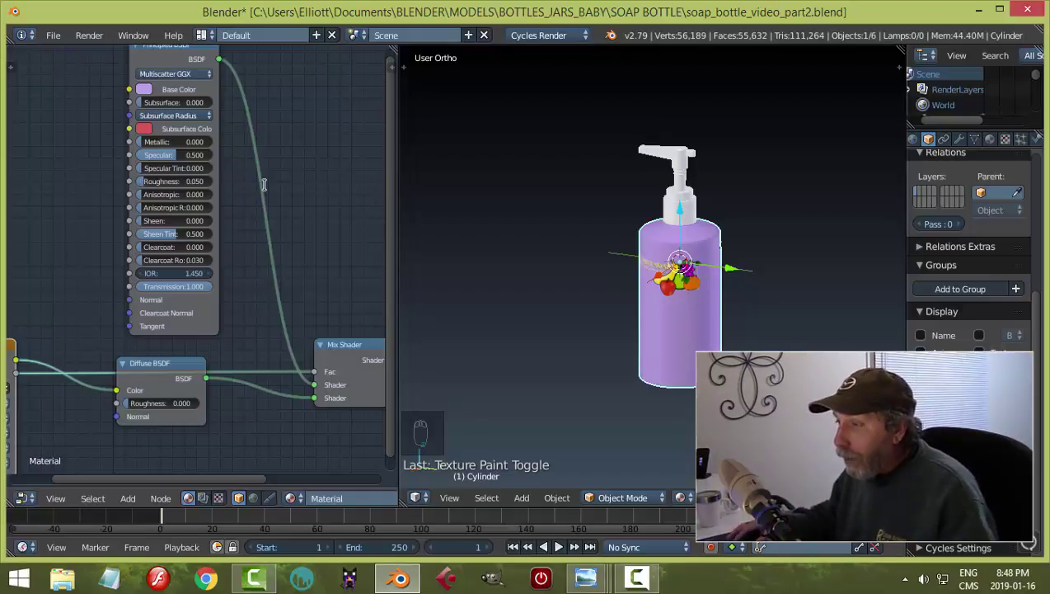
{"action": "key", "text": "ctrl+s"}
{"action": "left_click", "coordinate": [295, 217]}
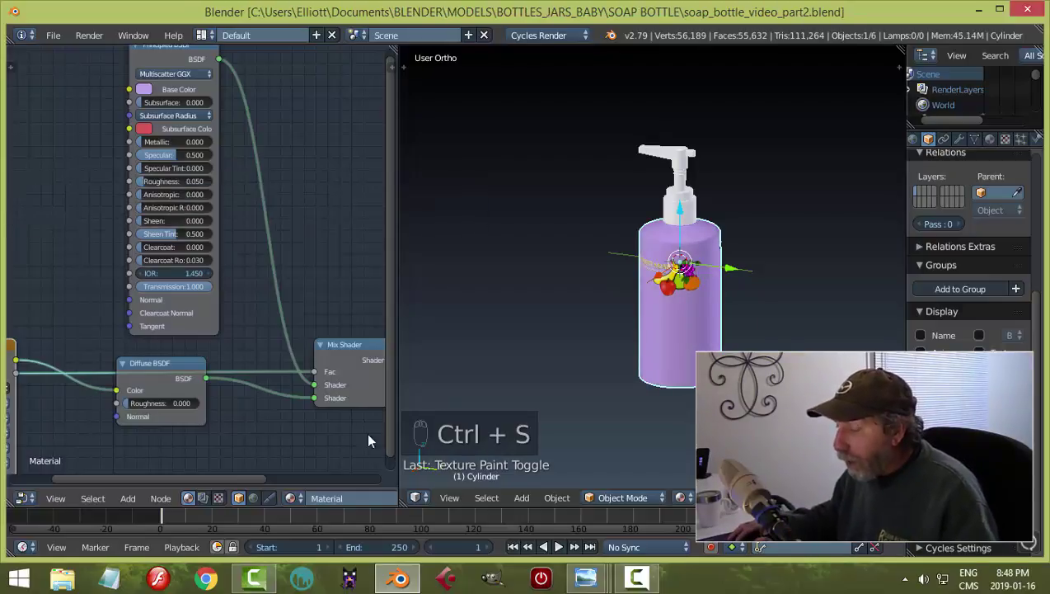
Close the Node Editor to inspect the bottle full width, and reopen it beside the 3D view without its sidebar
{"action": "left_click_drag", "start_coordinate": [402, 509], "coordinate": [239, 461]}
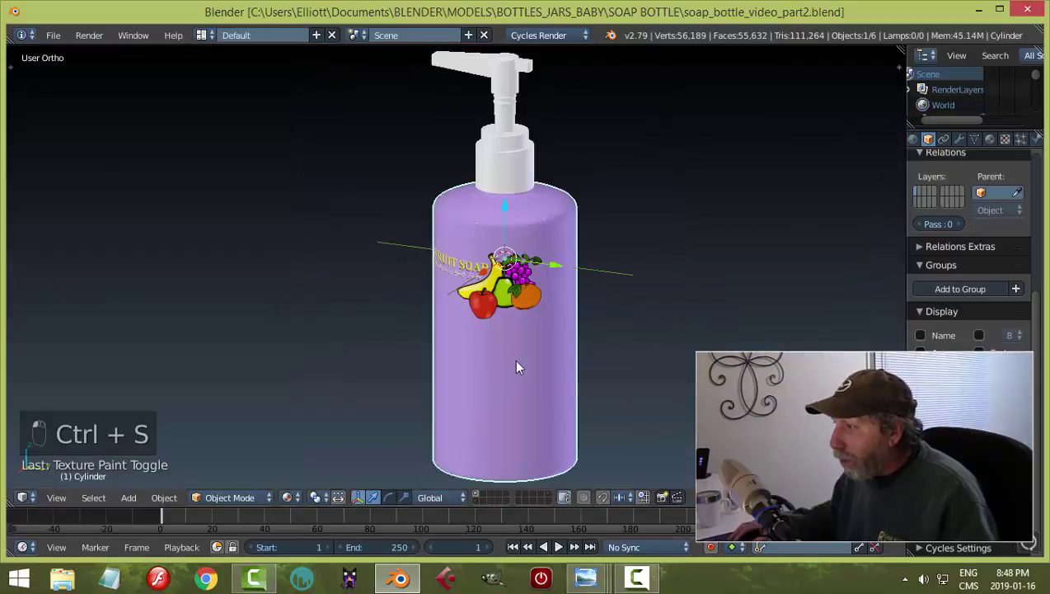
{"action": "mouse_move", "coordinate": [550, 350]}
{"action": "middle_mouse_down"}
{"action": "mouse_move", "coordinate": [484, 353]}
{"action": "mouse_move", "coordinate": [553, 356]}
{"action": "mouse_move", "coordinate": [483, 352]}
{"action": "mouse_move", "coordinate": [570, 333]}
{"action": "mouse_move", "coordinate": [557, 338]}
{"action": "middle_mouse_up"}
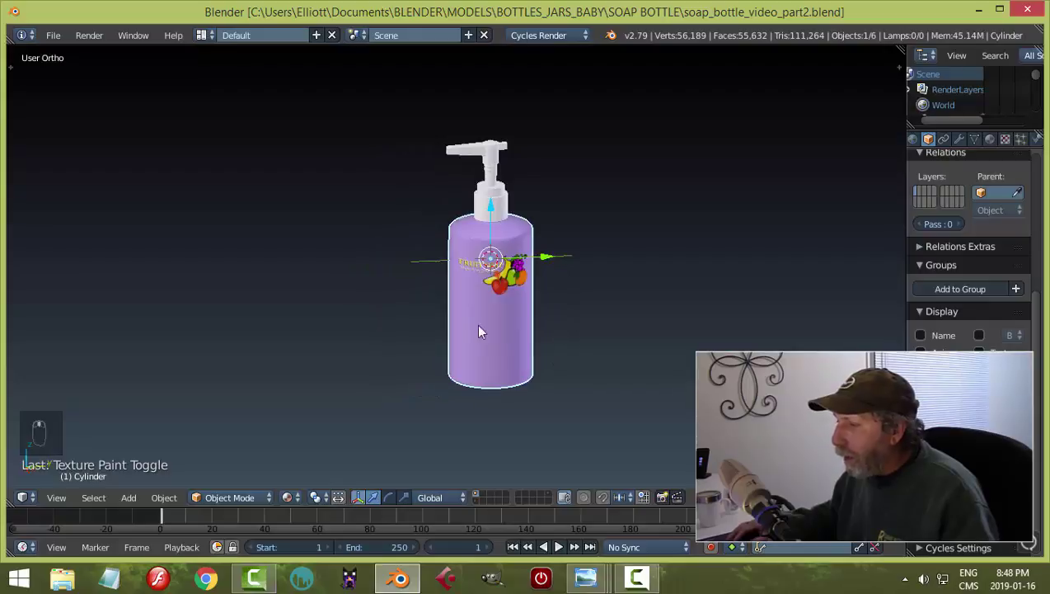
{"action": "left_click_drag", "start_coordinate": [13, 507], "coordinate": [433, 446]}
{"action": "left_click", "coordinate": [23, 496]}
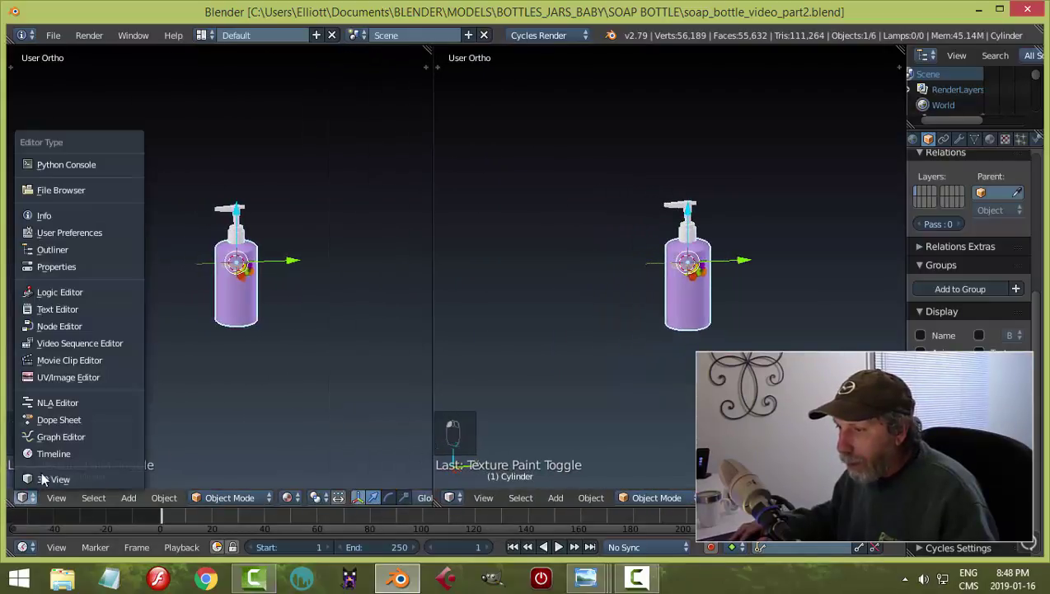
{"action": "left_click", "coordinate": [58, 324]}
{"action": "key", "text": "n"}
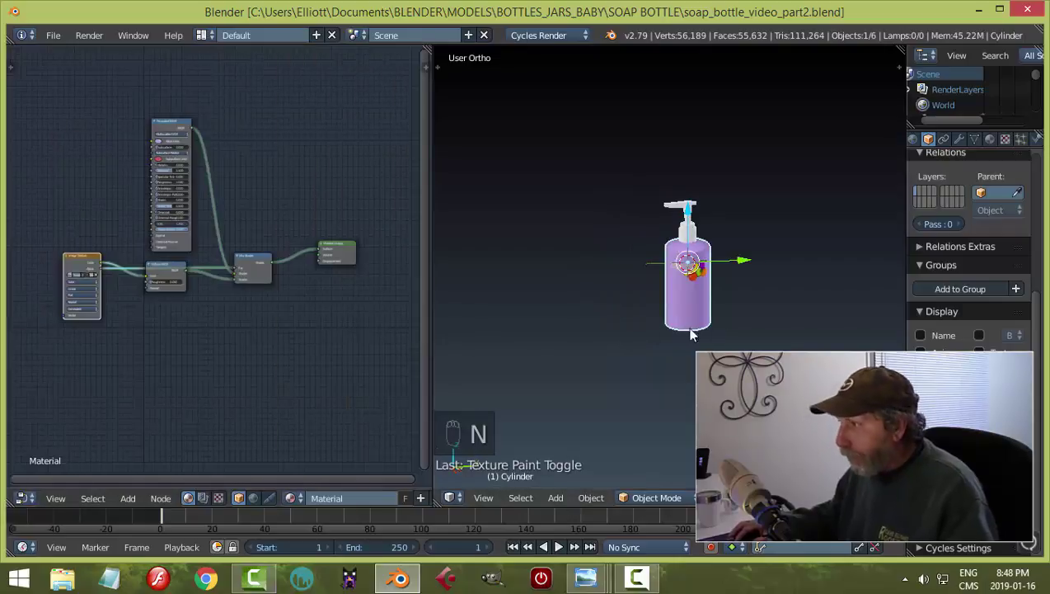
Rename the soap bottle's material to "bottle"
{"action": "right_click", "coordinate": [703, 311]}
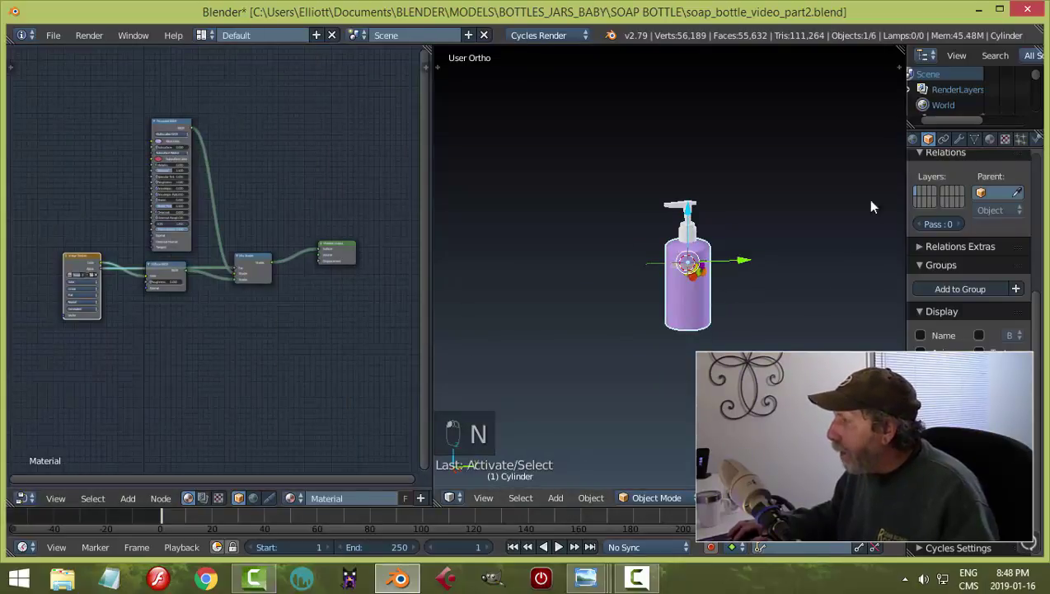
{"action": "left_click", "coordinate": [989, 138]}
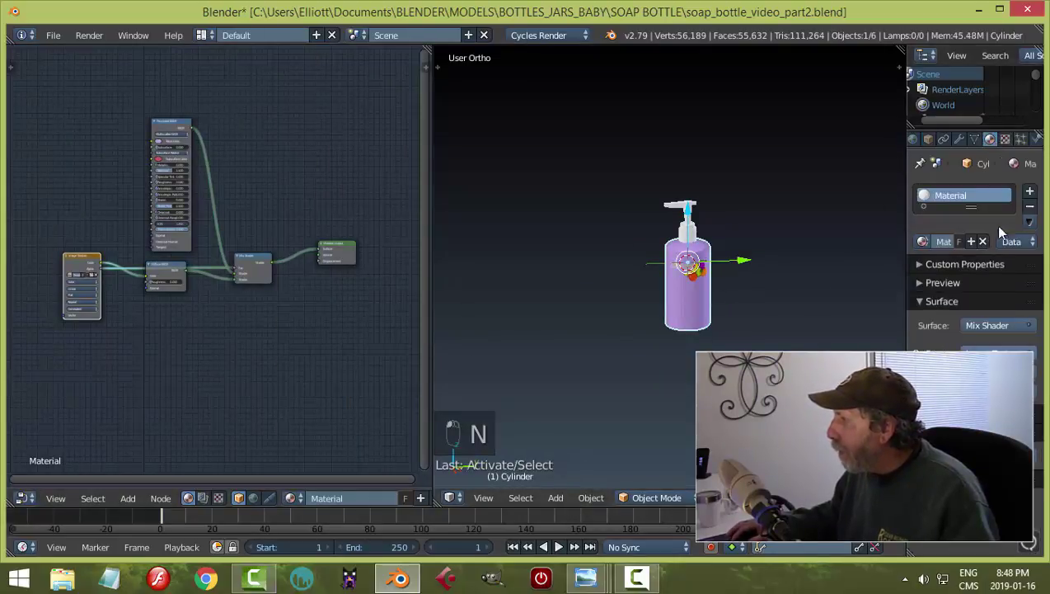
{"action": "left_click", "coordinate": [943, 241]}
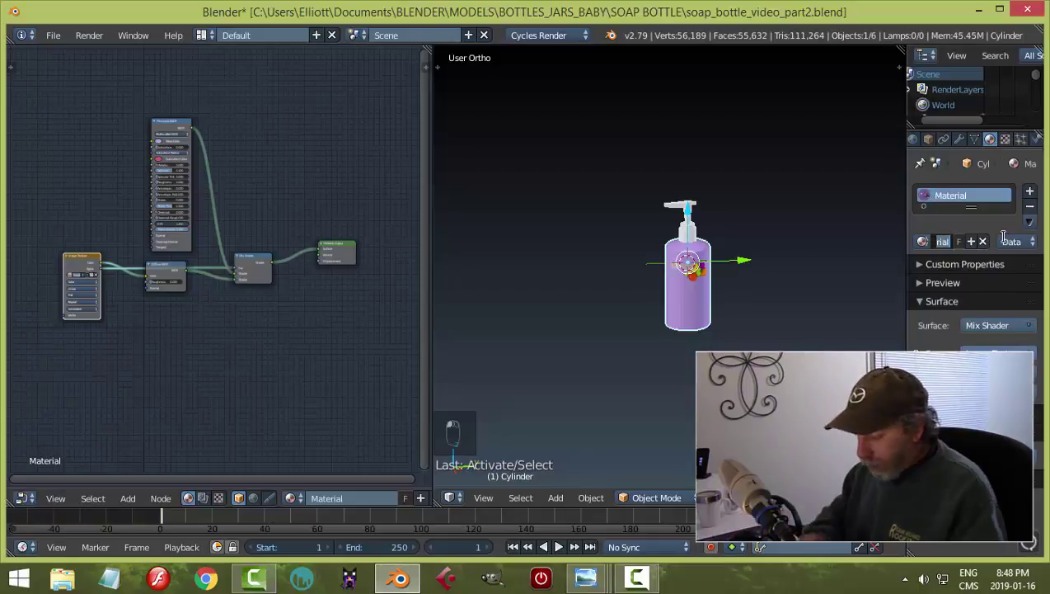
{"action": "type", "text": "bottle"}
{"action": "key", "text": "Return"}
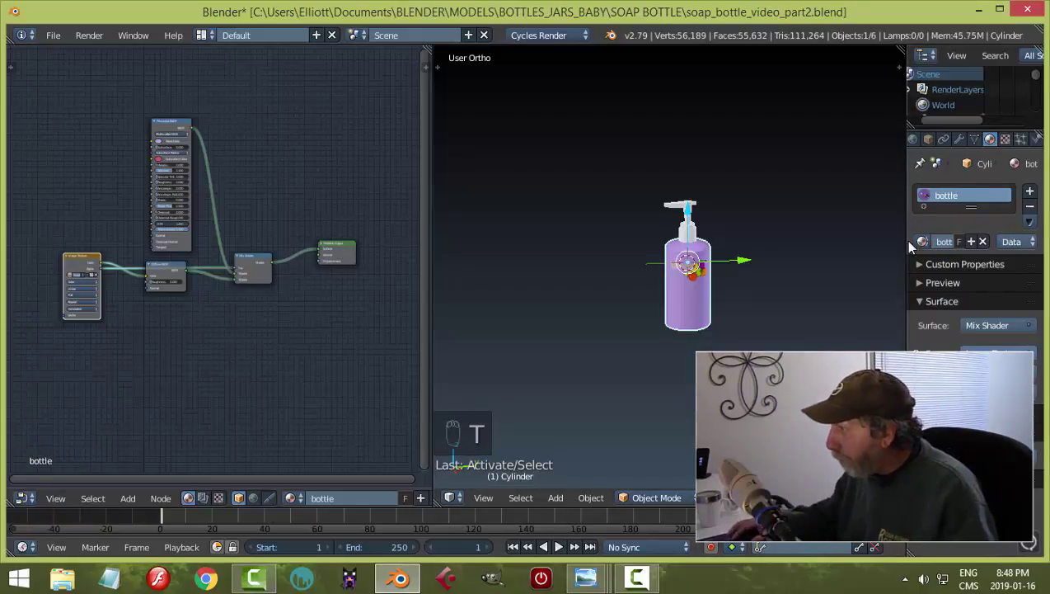
Add a new material to the white collar above the bottle and delete its Diffuse BSDF node
{"action": "scroll", "coordinate": [813, 263], "scroll_direction": "up", "scroll_amount": 7}
{"action": "scroll", "coordinate": [823, 240], "scroll_direction": "down", "scroll_amount": 5}
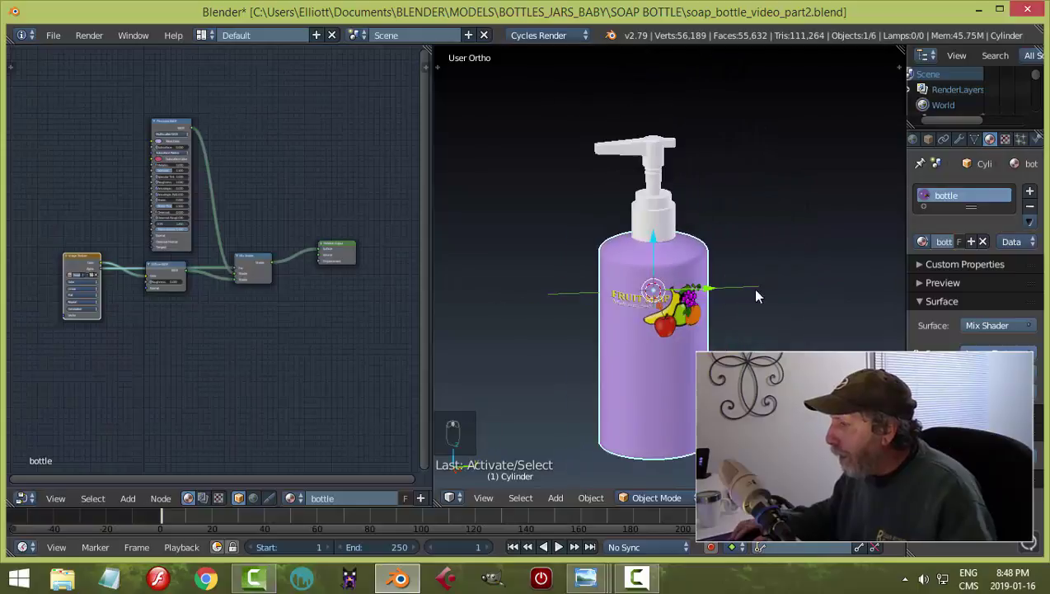
{"action": "right_click", "coordinate": [648, 212]}
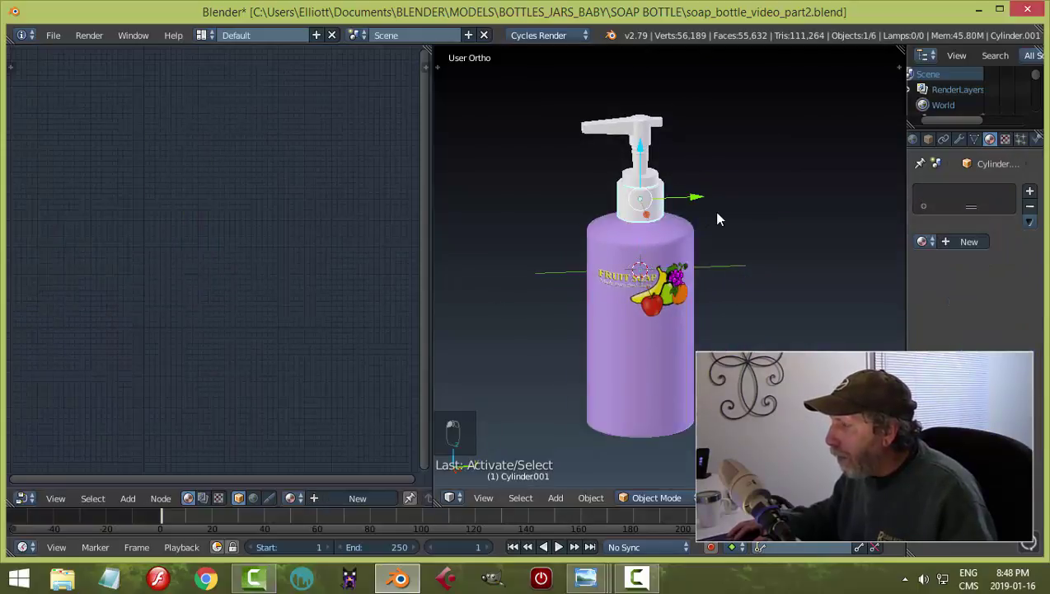
{"action": "left_click", "coordinate": [969, 242]}
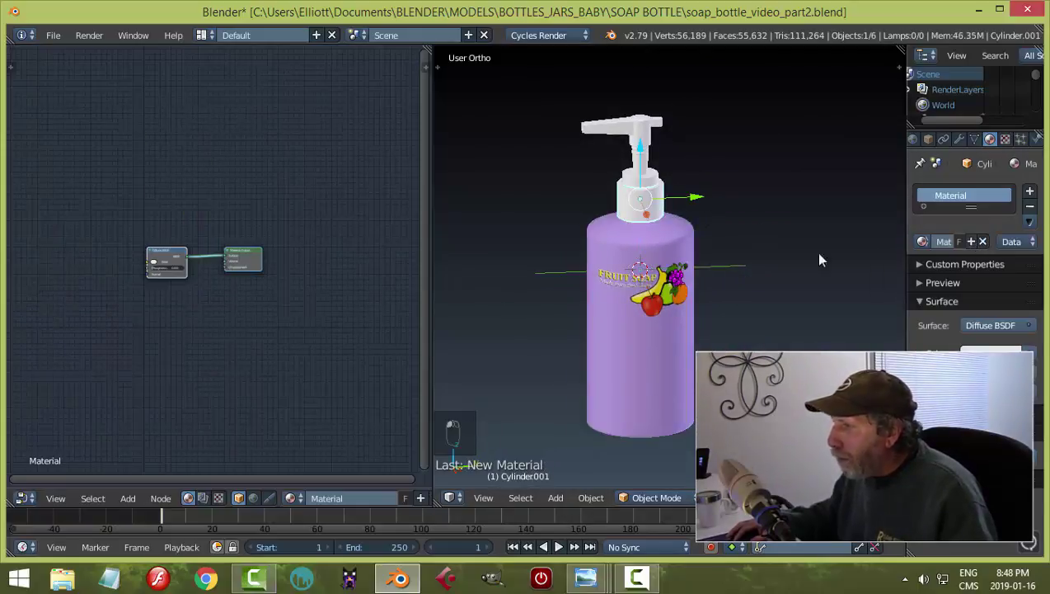
{"action": "scroll", "coordinate": [245, 306], "scroll_direction": "up", "scroll_amount": 4}
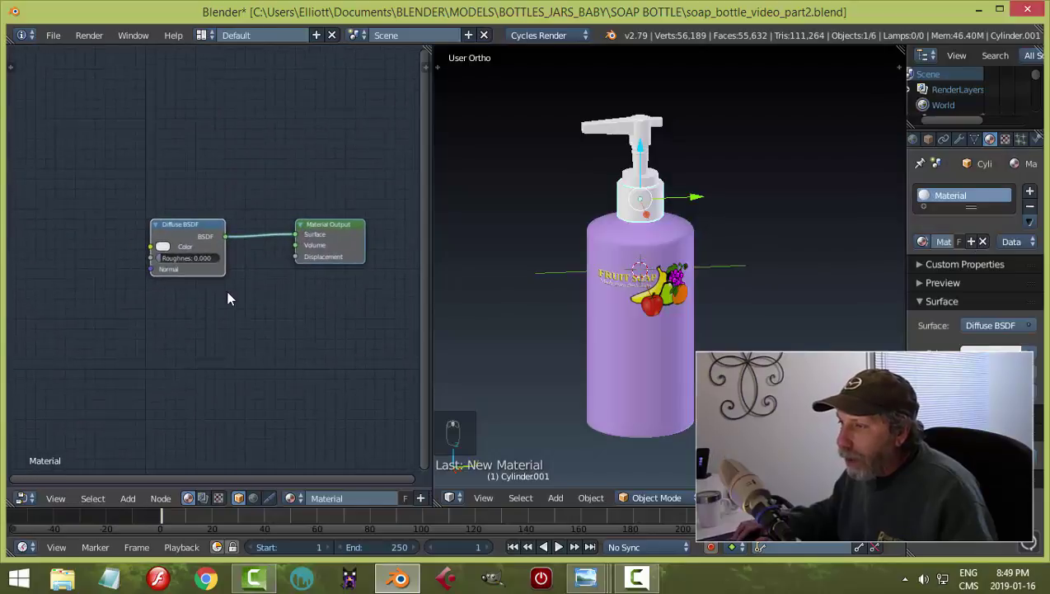
{"action": "left_click", "coordinate": [215, 223]}
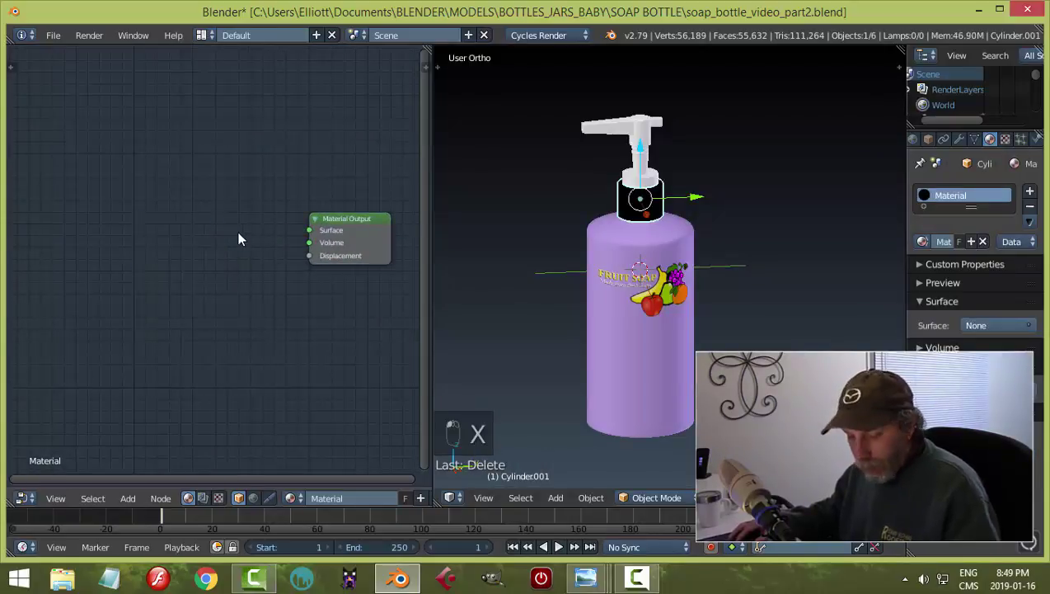
Add a Principled BSDF shader to the collar's material and connect it to the Material Output's Surface
{"action": "key", "text": "shift+a"}
{"action": "mouse_move", "coordinate": [240, 237]}
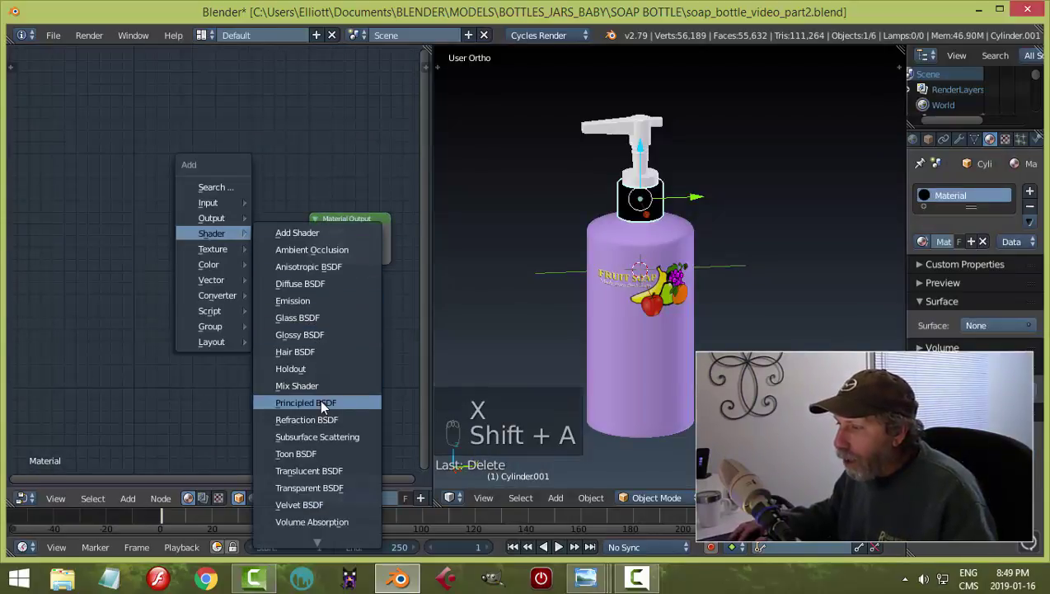
{"action": "left_click", "coordinate": [318, 402]}
{"action": "left_click", "coordinate": [129, 124]}
{"action": "left_click_drag", "start_coordinate": [219, 147], "coordinate": [310, 230]}
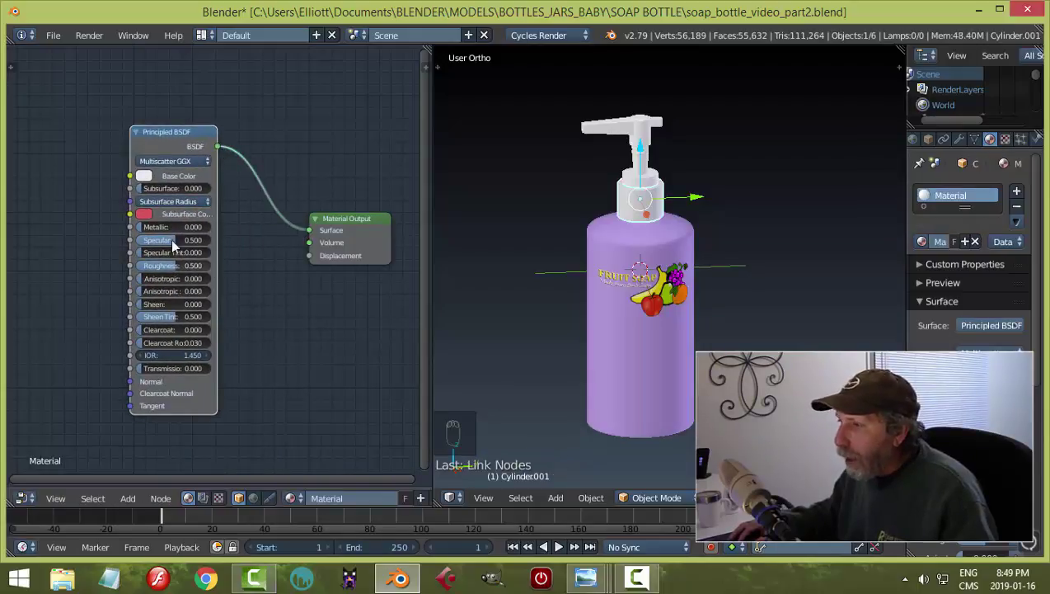
Set the collar material's Metallic to 0.8 and Roughness to 0.2
{"action": "left_click", "coordinate": [197, 227]}
{"action": "type", "text": "0.8"}
{"action": "key", "text": "Return"}
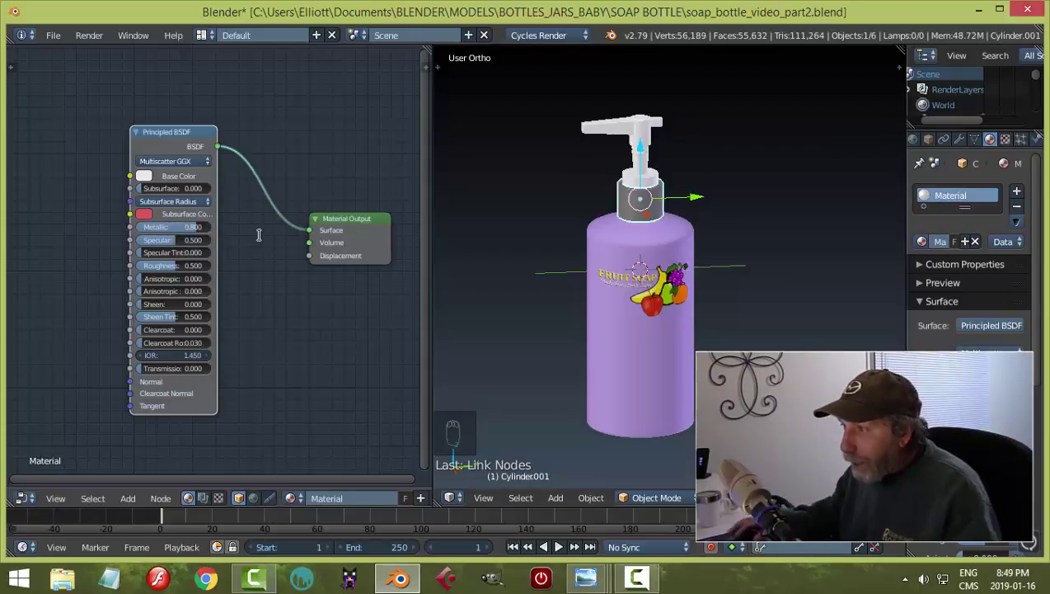
{"action": "left_click", "coordinate": [206, 264]}
{"action": "type", "text": "0.2"}
{"action": "key", "text": "Return"}
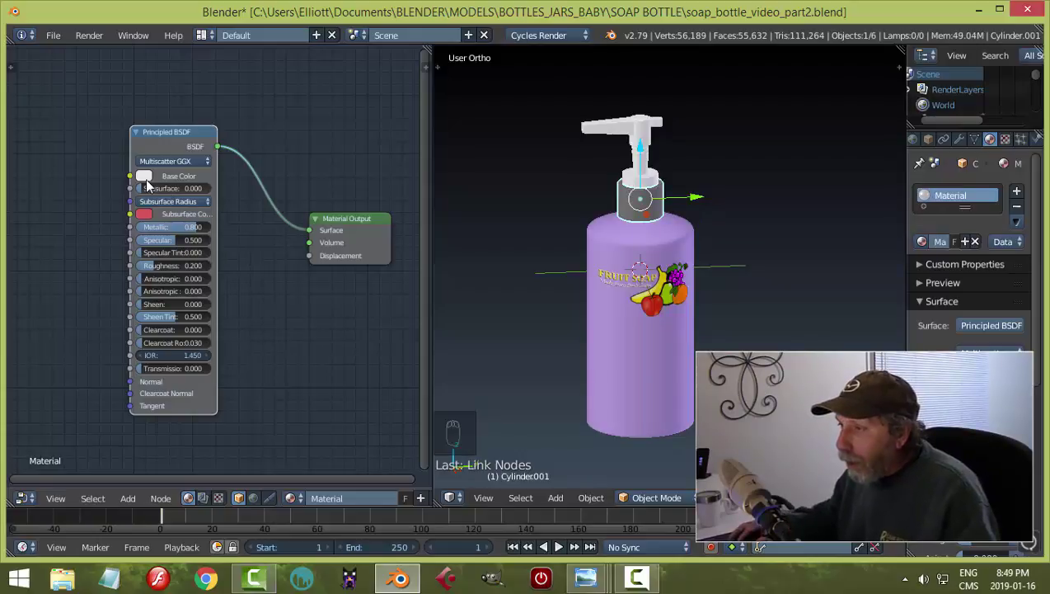
Rename the collar's material to "metal"
{"action": "left_click", "coordinate": [939, 241]}
{"action": "type", "text": "etal"}
{"action": "key", "text": "Return"}
Add a new material to the white ring just above the metal collar and delete its Diffuse BSDF node
{"action": "right_click", "coordinate": [660, 183]}
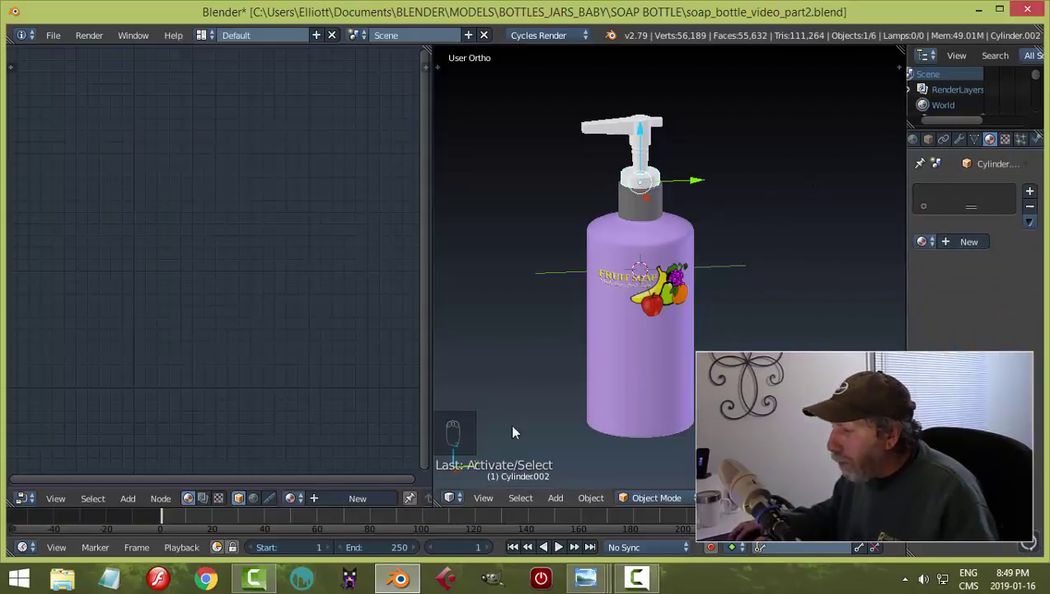
{"action": "left_click", "coordinate": [355, 498]}
{"action": "left_click", "coordinate": [189, 222]}
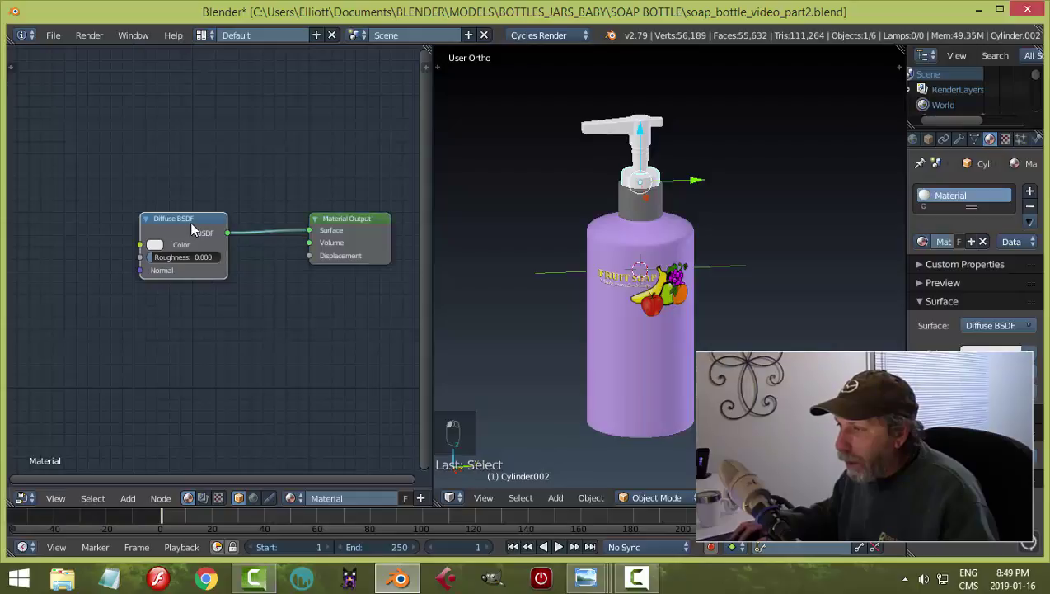
{"action": "key", "text": "x"}
Add a Principled BSDF to the ring's material and link it to the Material Output's Surface
{"action": "key", "text": "shift+a"}
{"action": "mouse_move", "coordinate": [250, 293]}
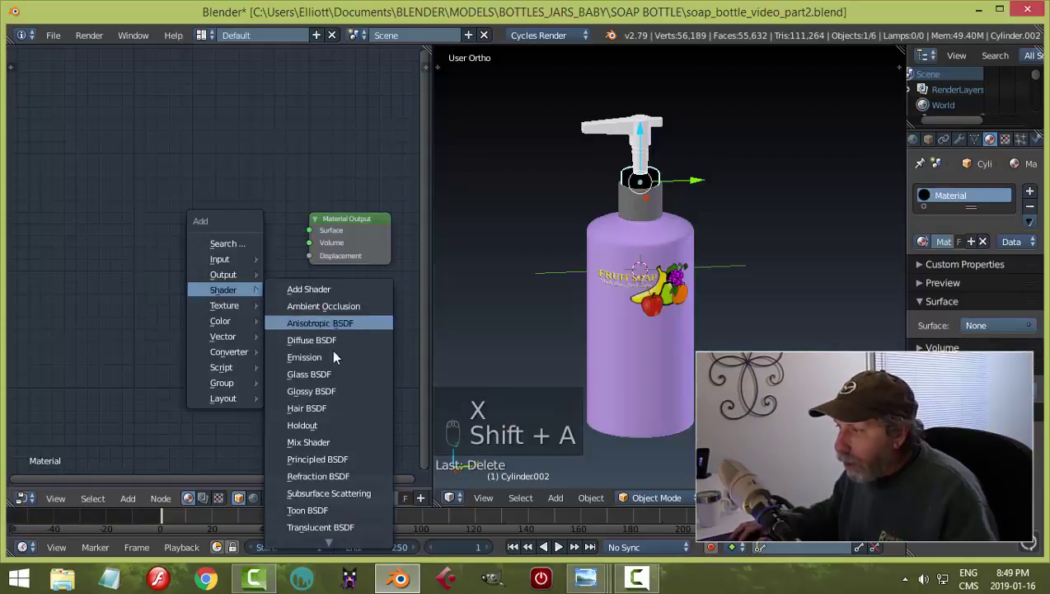
{"action": "left_click", "coordinate": [315, 459]}
{"action": "left_click", "coordinate": [134, 126]}
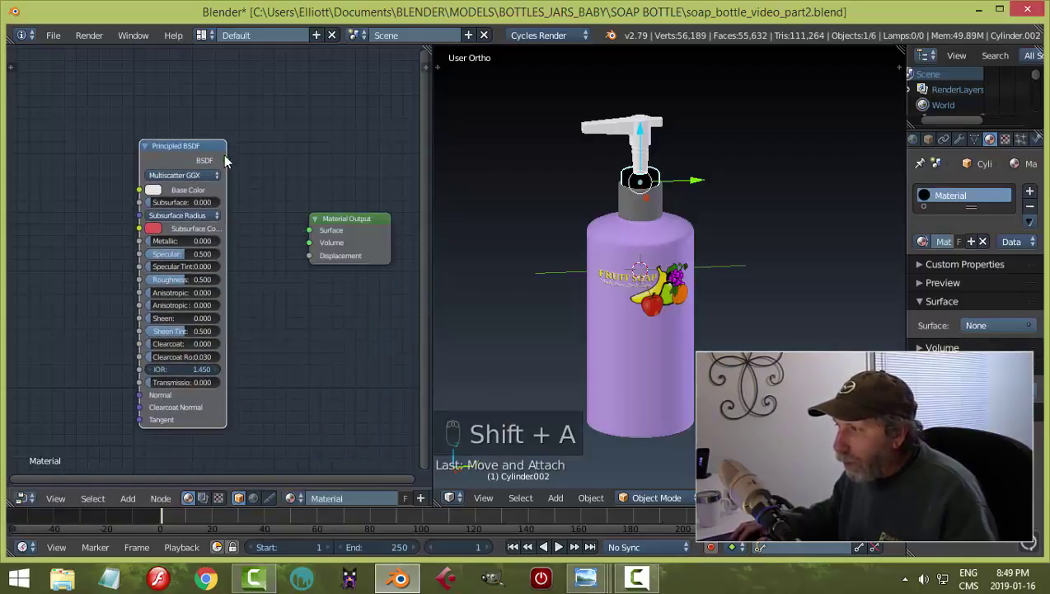
{"action": "left_click_drag", "start_coordinate": [230, 160], "coordinate": [309, 231]}
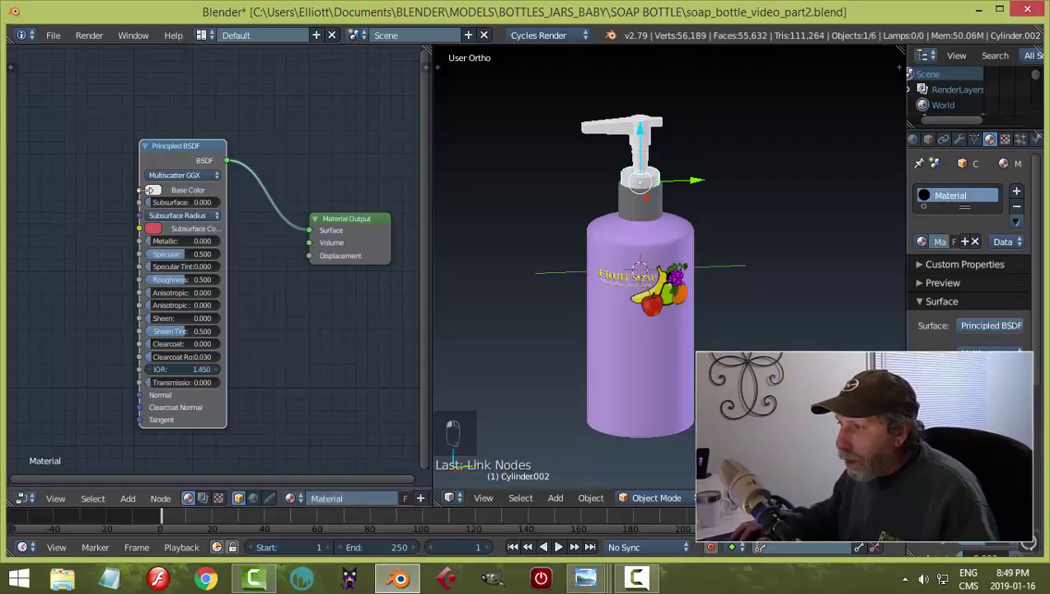
Darken the ring material's base color to near black, about 0.008 RGB, and set Metallic to 0.4
{"action": "left_click", "coordinate": [153, 191]}
{"action": "left_click_drag", "start_coordinate": [245, 247], "coordinate": [245, 282]}
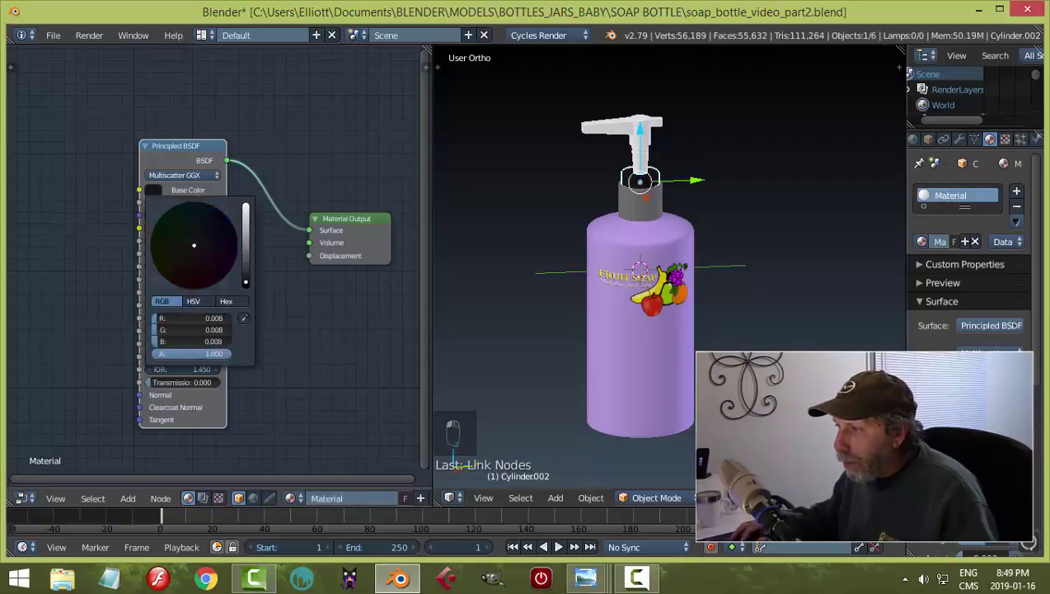
{"action": "left_click", "coordinate": [177, 241]}
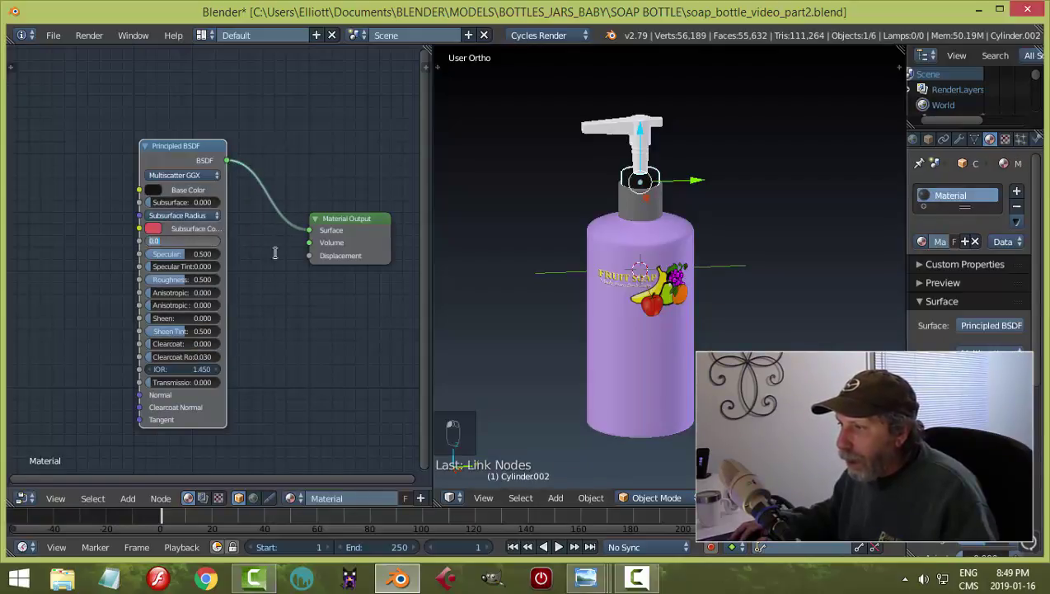
{"action": "type", "text": "0"}
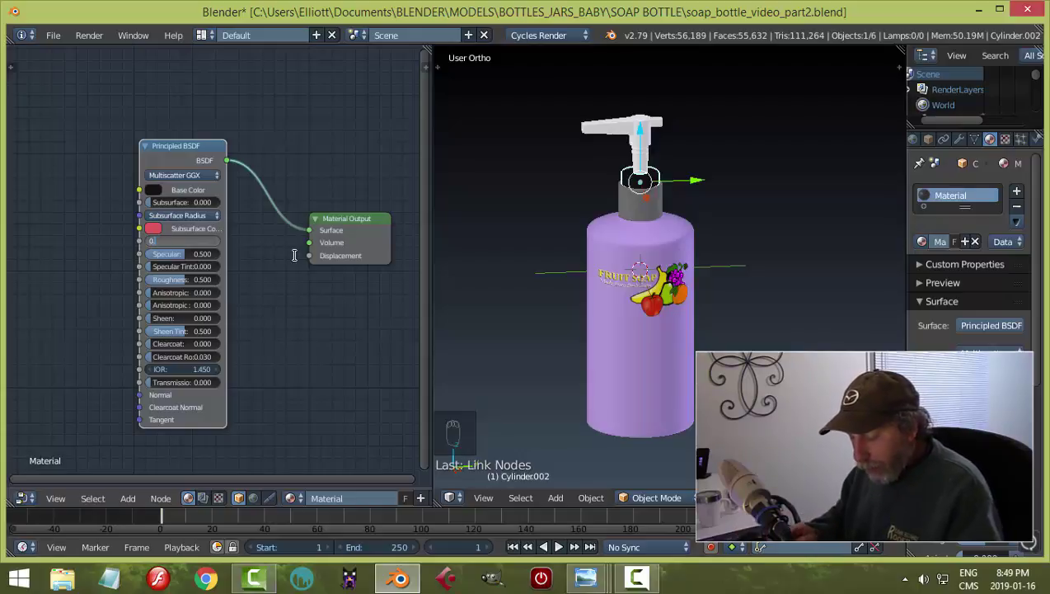
{"action": "type", "text": ".4"}
{"action": "key", "text": "Return"}
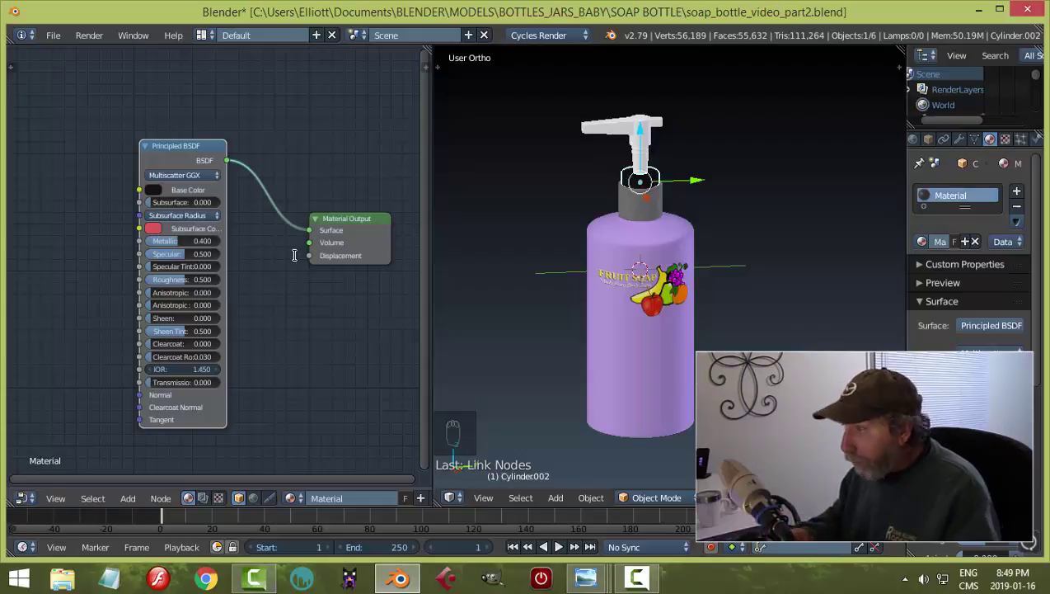
Set the ring material's Roughness to 0.3 and rename the material to "black"
{"action": "left_click", "coordinate": [205, 285]}
{"action": "type", "text": ".3"}
{"action": "key", "text": "Return"}
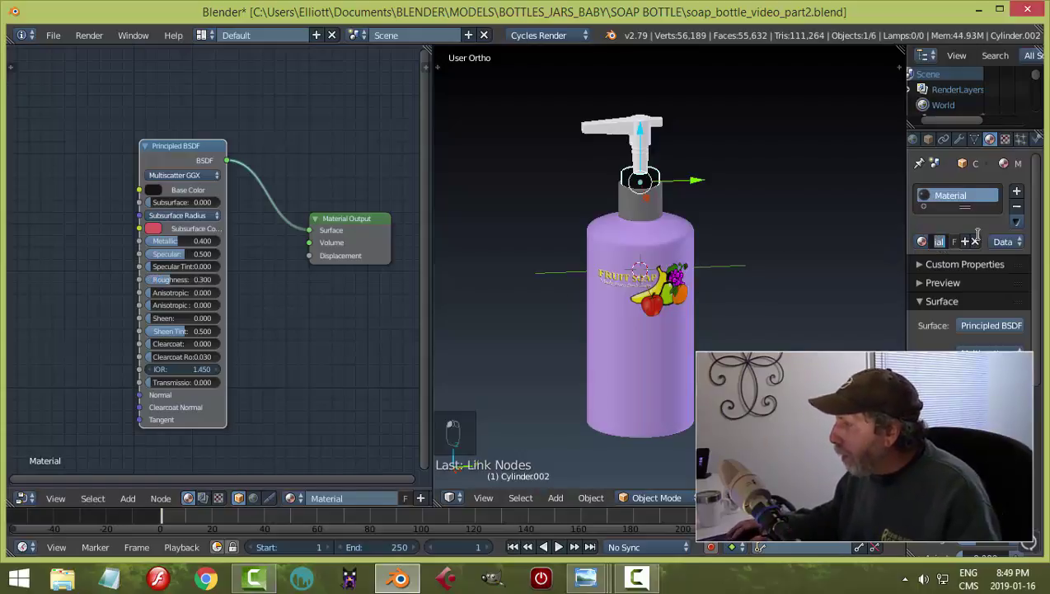
{"action": "type", "text": "black"}
{"action": "key", "text": "Return"}
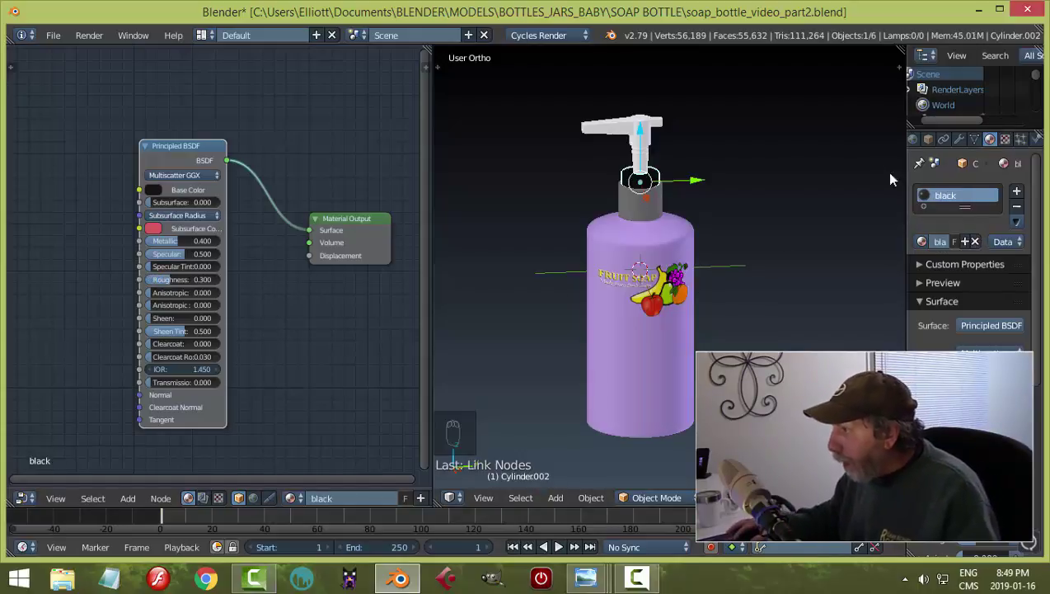
Assign the existing "black" material to the pump head with the nozzle and save the file
{"action": "right_click", "coordinate": [600, 132]}
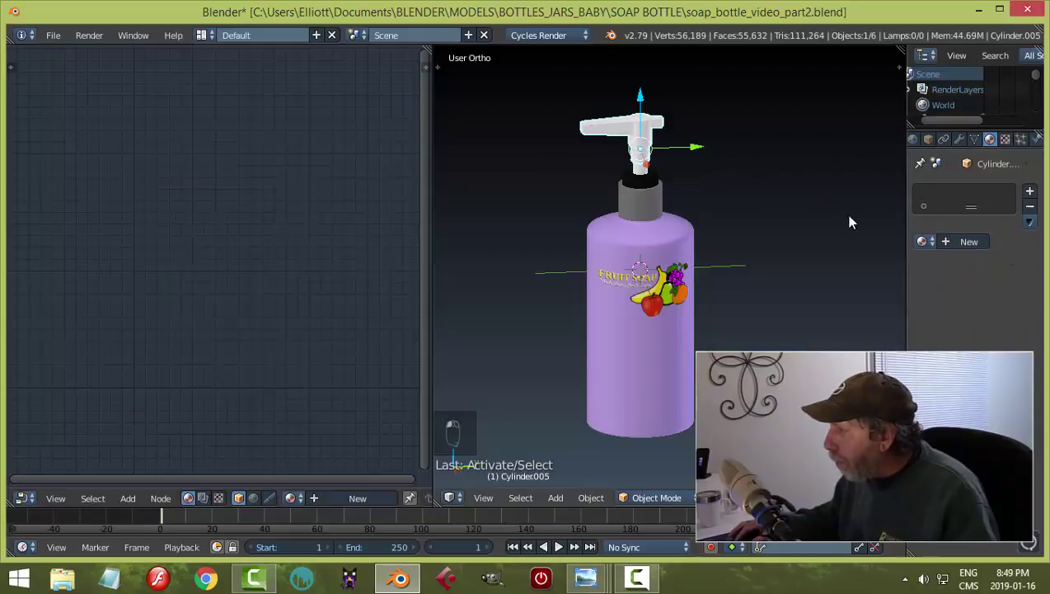
{"action": "left_click", "coordinate": [921, 241]}
{"action": "left_click", "coordinate": [816, 264]}
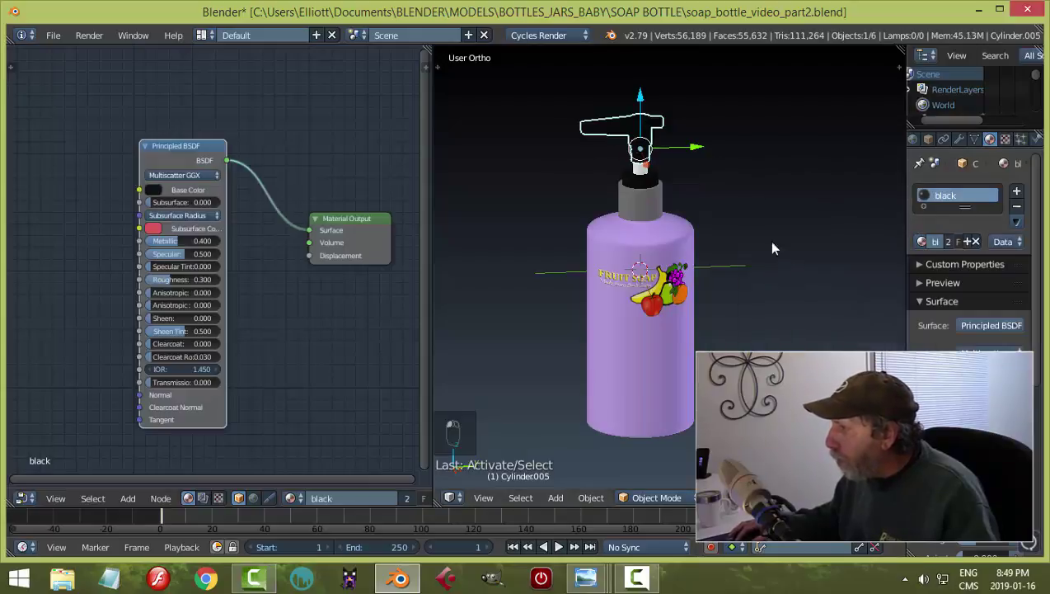
{"action": "key", "text": "ctrl+s"}
{"action": "left_click", "coordinate": [736, 222]}
Add a new material to the short white tube below the pump head and delete its Diffuse BSDF node
{"action": "scroll", "coordinate": [676, 182], "scroll_direction": "up", "scroll_amount": 2}
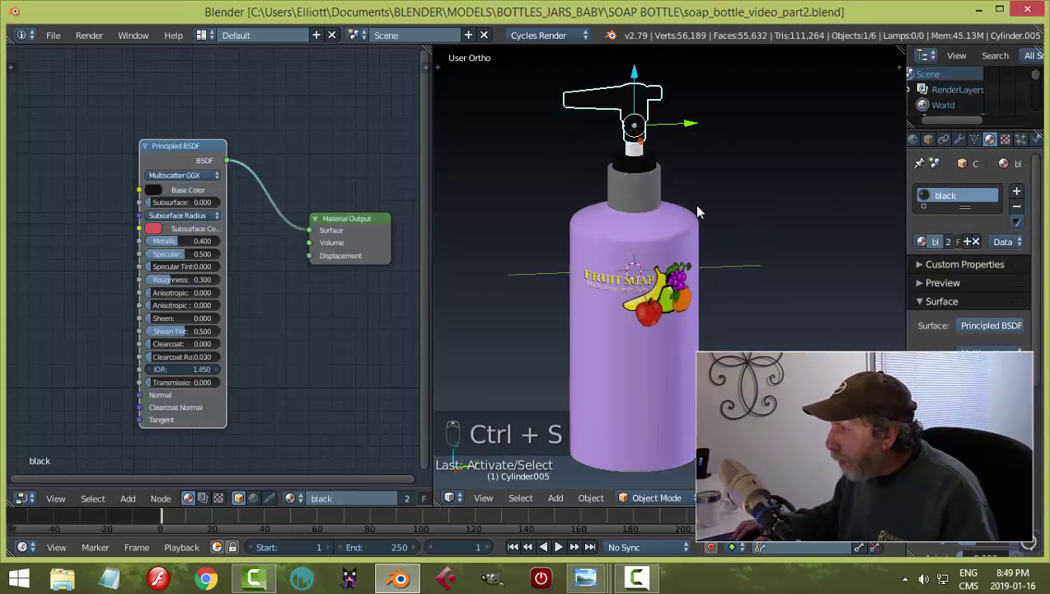
{"action": "right_click", "coordinate": [628, 128]}
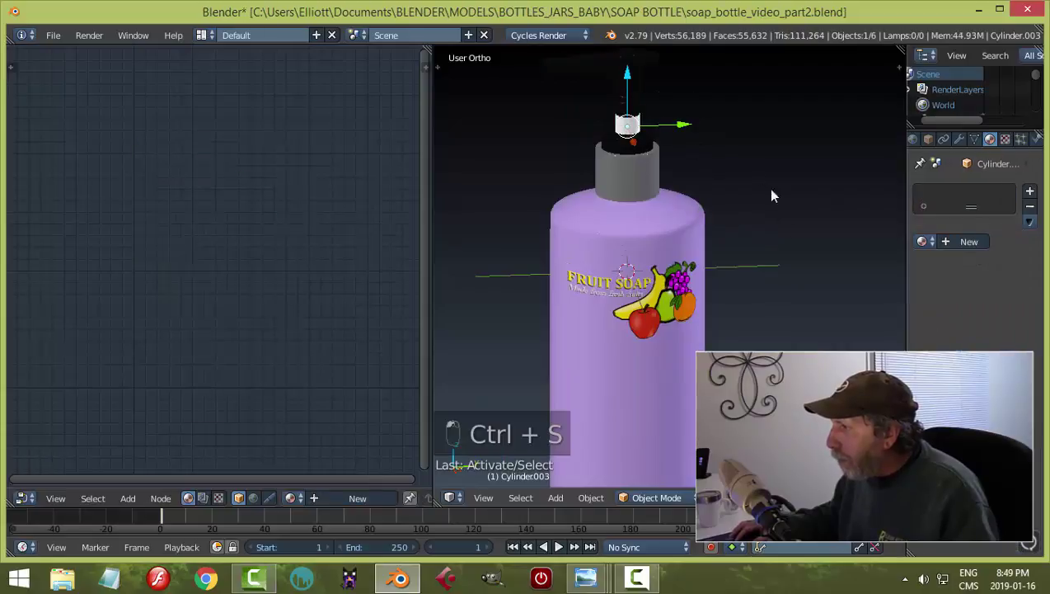
{"action": "left_click", "coordinate": [948, 243]}
{"action": "key", "text": "x"}
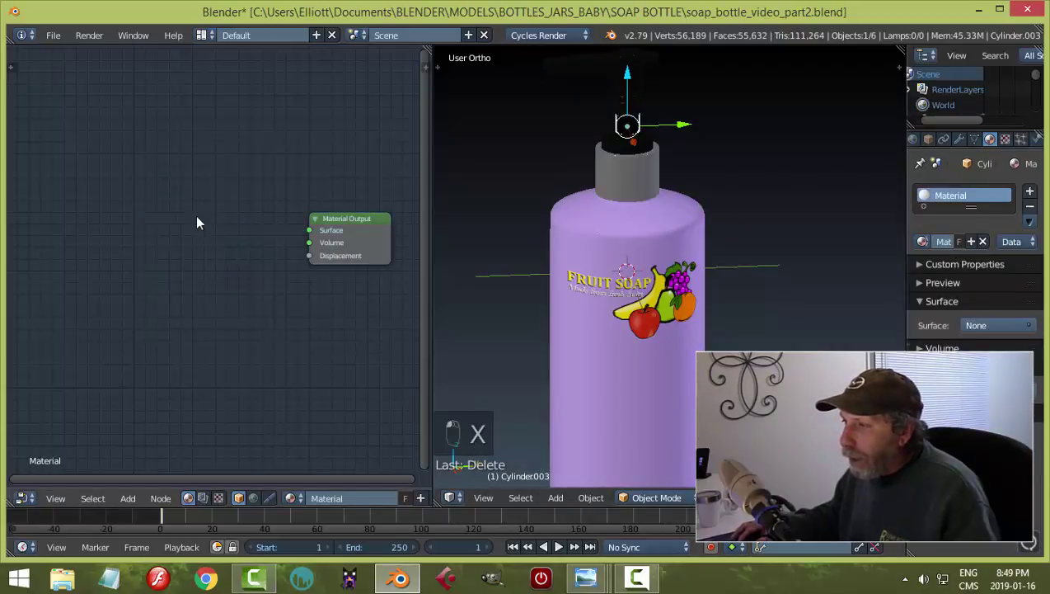
Add a Principled BSDF to the tube's material and connect it to the Material Output's Surface
{"action": "key", "text": "shift+a"}
{"action": "mouse_move", "coordinate": [195, 217]}
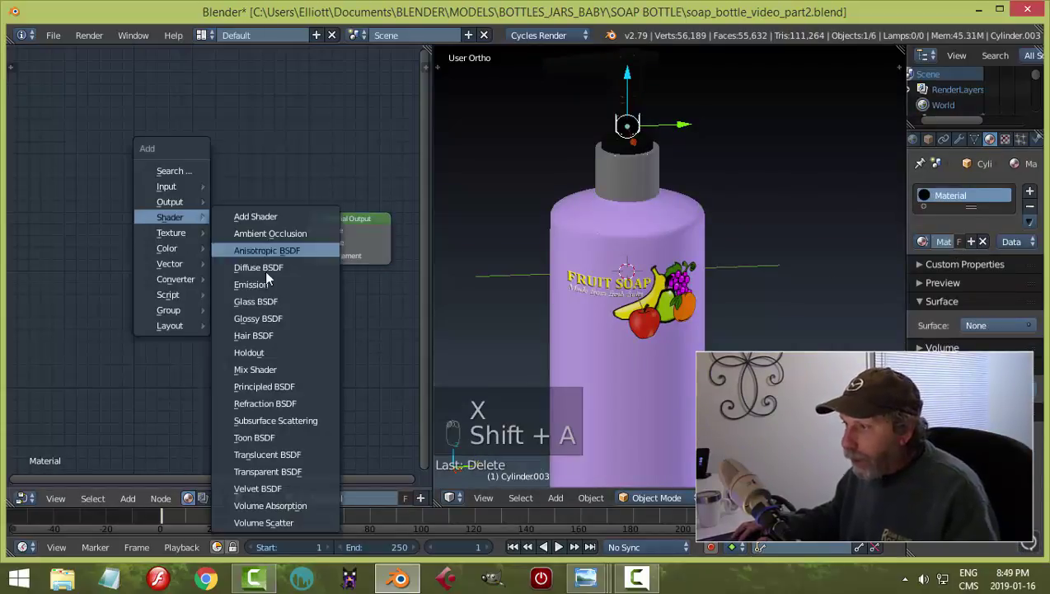
{"action": "left_click", "coordinate": [268, 386]}
{"action": "left_click", "coordinate": [202, 163]}
{"action": "left_click_drag", "start_coordinate": [218, 151], "coordinate": [310, 231]}
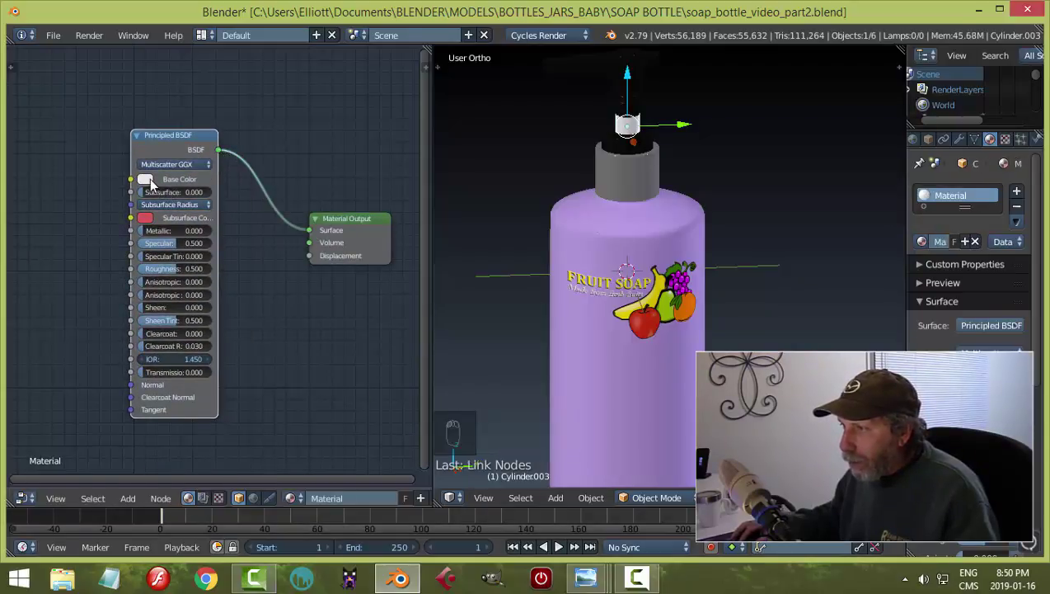
Set the tube material's base color to light grey, about 0.676 RGB, and Metallic to 0.2
{"action": "left_click", "coordinate": [146, 180]}
{"action": "left_click", "coordinate": [238, 203]}
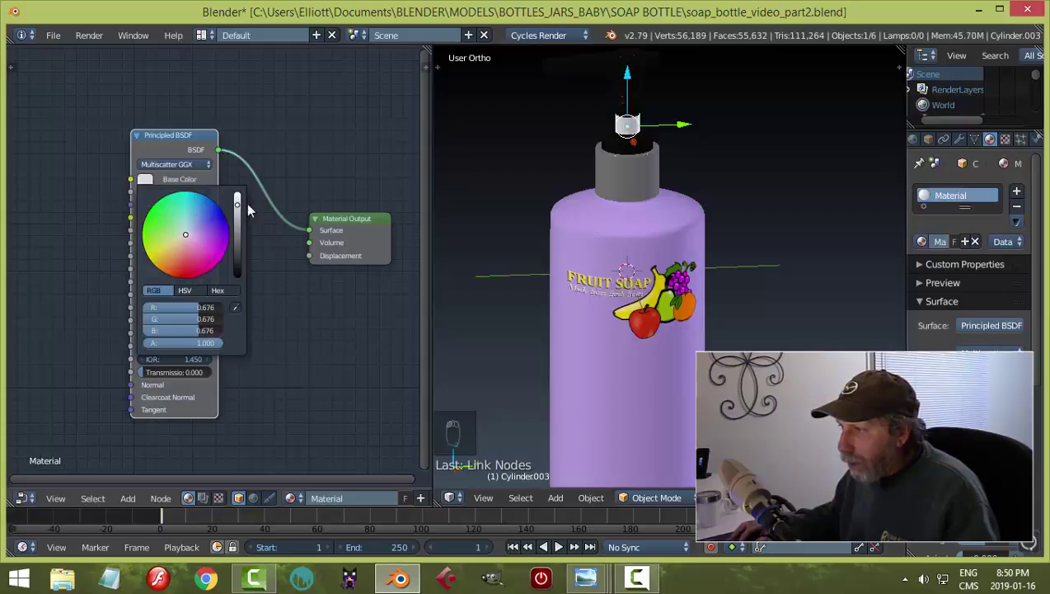
{"action": "left_click", "coordinate": [169, 231]}
{"action": "type", "text": ".2"}
{"action": "key", "text": "Return"}
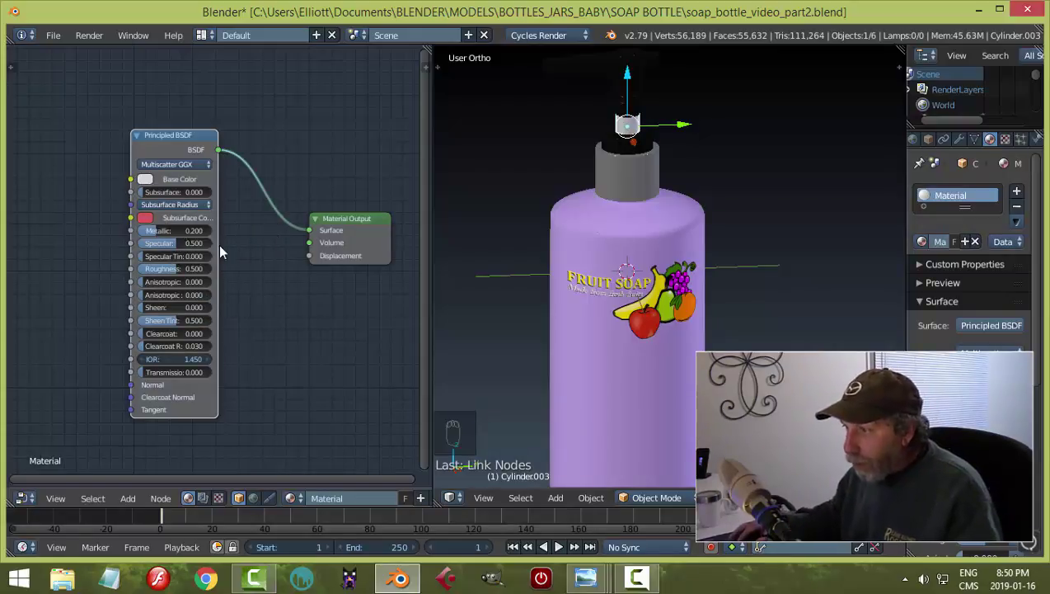
Set the tube material's Roughness to 0.4 and save the file
{"action": "left_click", "coordinate": [185, 268]}
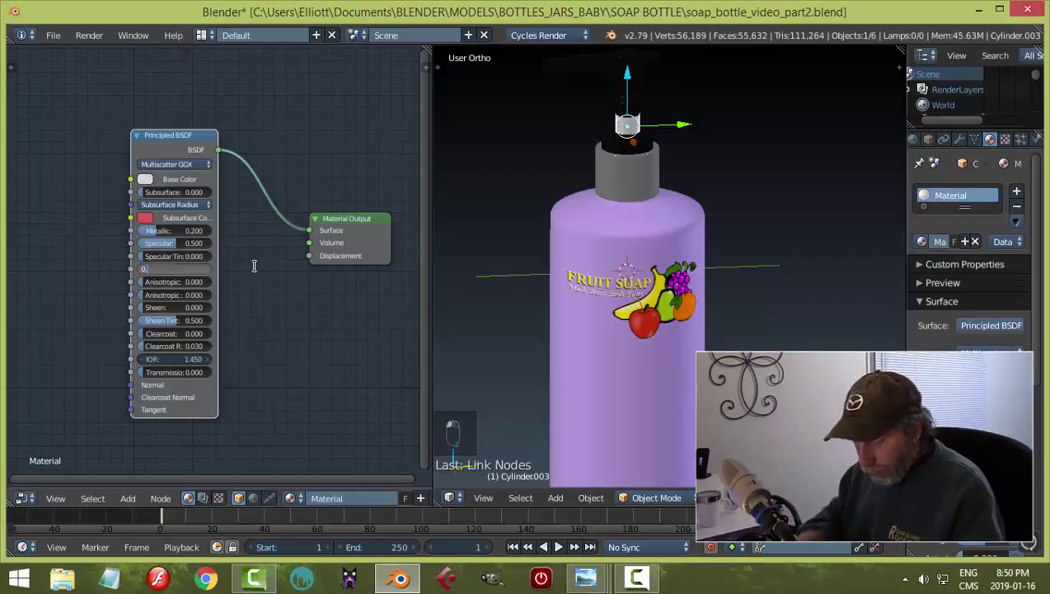
{"action": "type", "text": "0.4"}
{"action": "key", "text": "Return"}
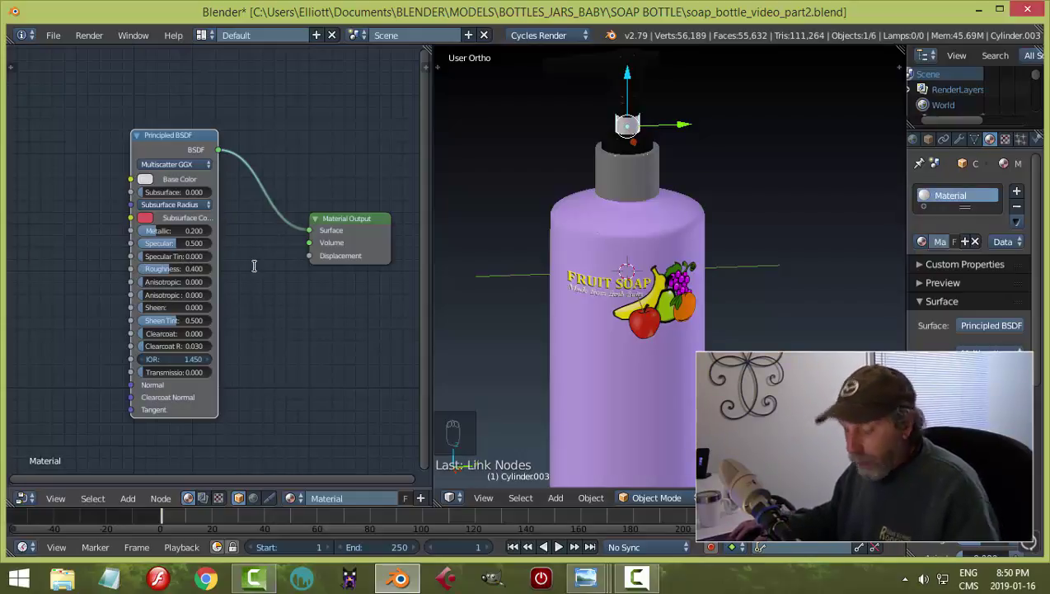
{"action": "key", "text": "ctrl+s"}
{"action": "left_click", "coordinate": [260, 267]}
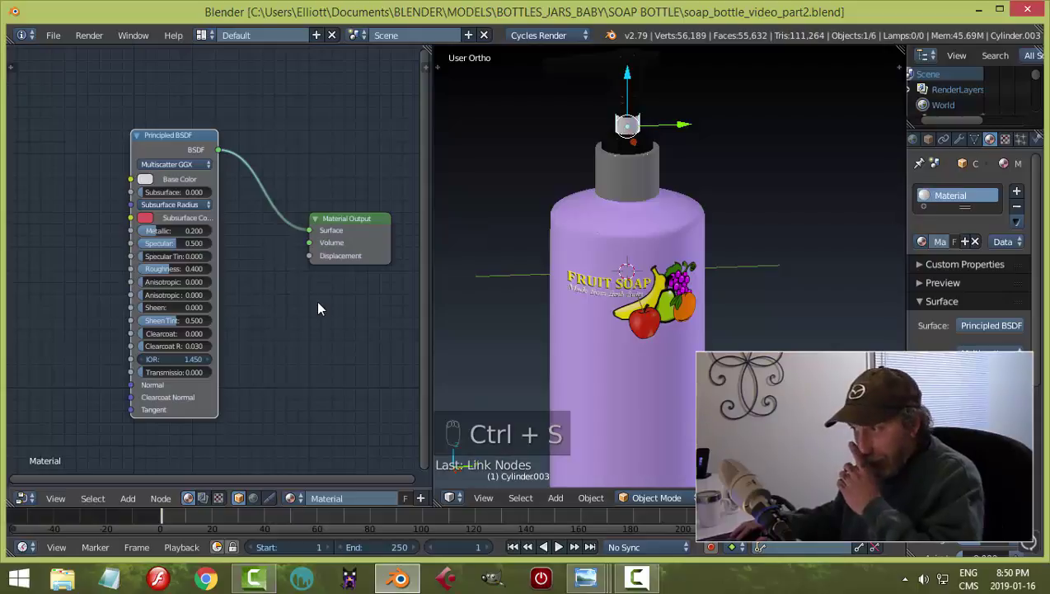
Close the Node Editor in favour of the 3D view and save the file with nothing selected
{"action": "left_click_drag", "start_coordinate": [419, 500], "coordinate": [404, 495]}
{"action": "scroll", "coordinate": [577, 365], "scroll_direction": "down", "scroll_amount": 4}
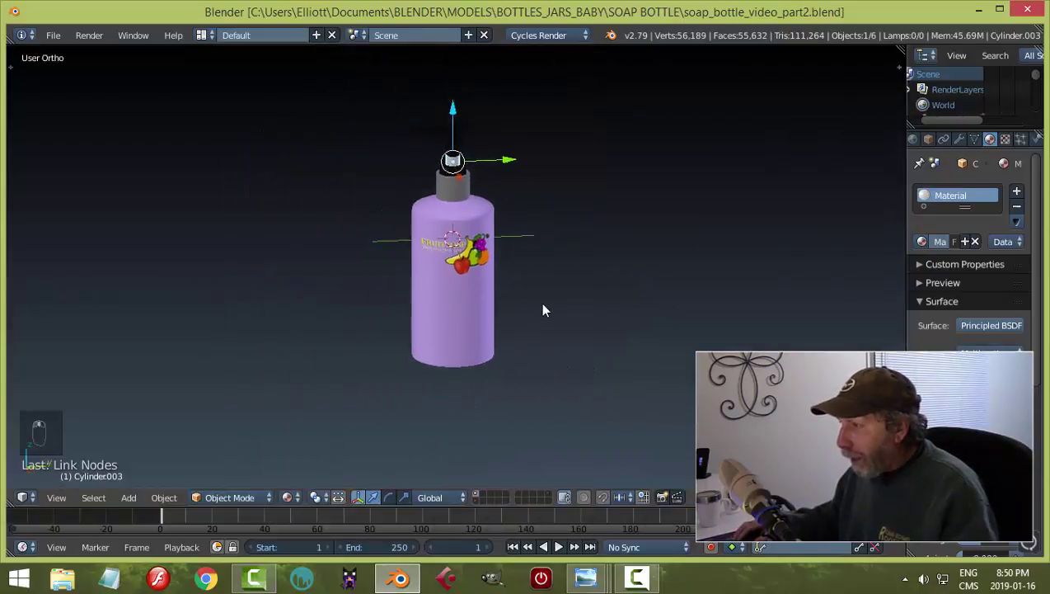
{"action": "key", "text": "a"}
{"action": "middle_click_drag", "start_coordinate": [542, 284], "coordinate": [548, 304], "text": "shift"}
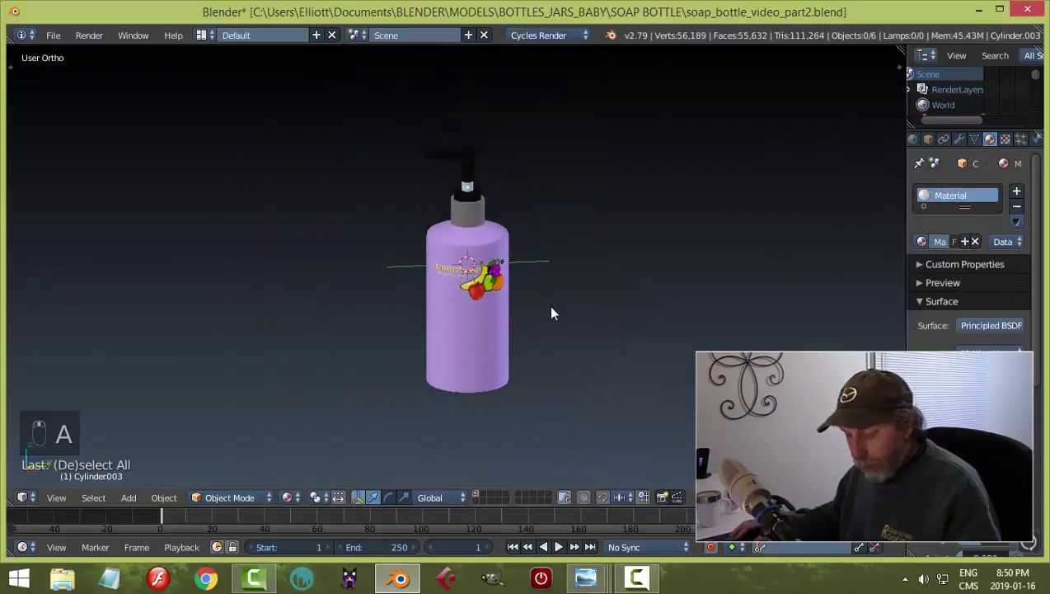
{"action": "key", "text": "ctrl+s"}
{"action": "left_click", "coordinate": [552, 313]}
Add a plane mesh and, in front view, move it about 12 units down the Z axis to the bottle's base
{"action": "key", "text": "shift+a"}
{"action": "mouse_move", "coordinate": [550, 307]}
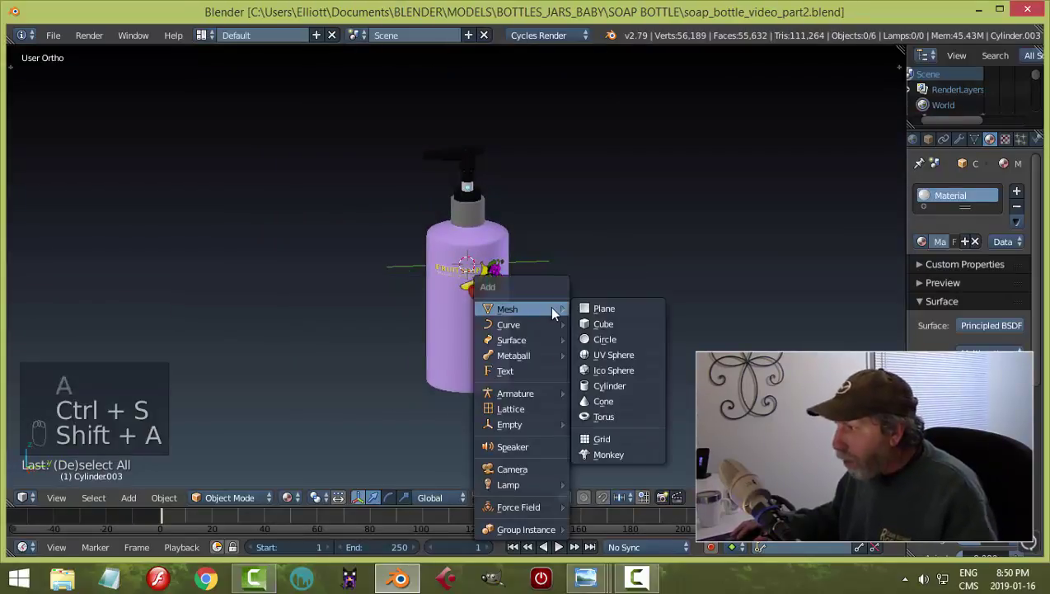
{"action": "left_click", "coordinate": [583, 309]}
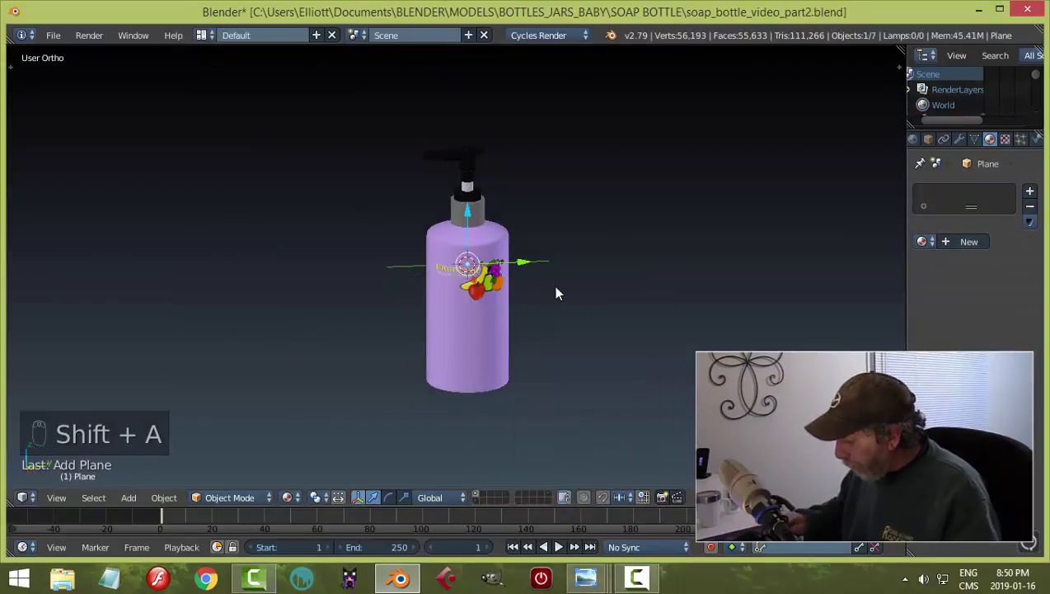
{"action": "key", "text": "KP_1"}
{"action": "middle_click_drag", "start_coordinate": [518, 300], "coordinate": [512, 227], "text": "shift"}
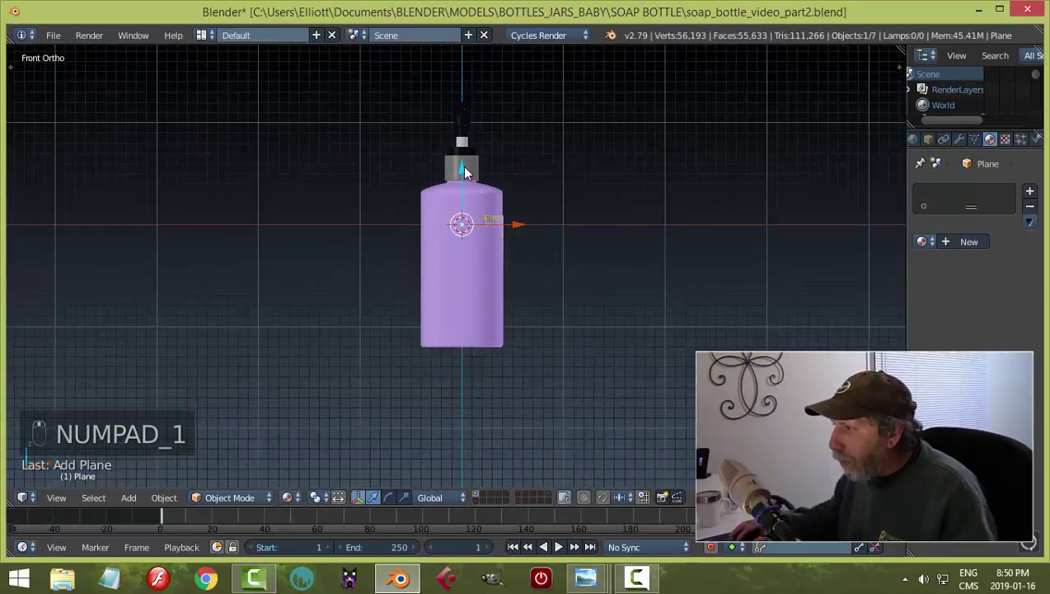
{"action": "key", "text": "g"}
{"action": "key", "text": "z"}
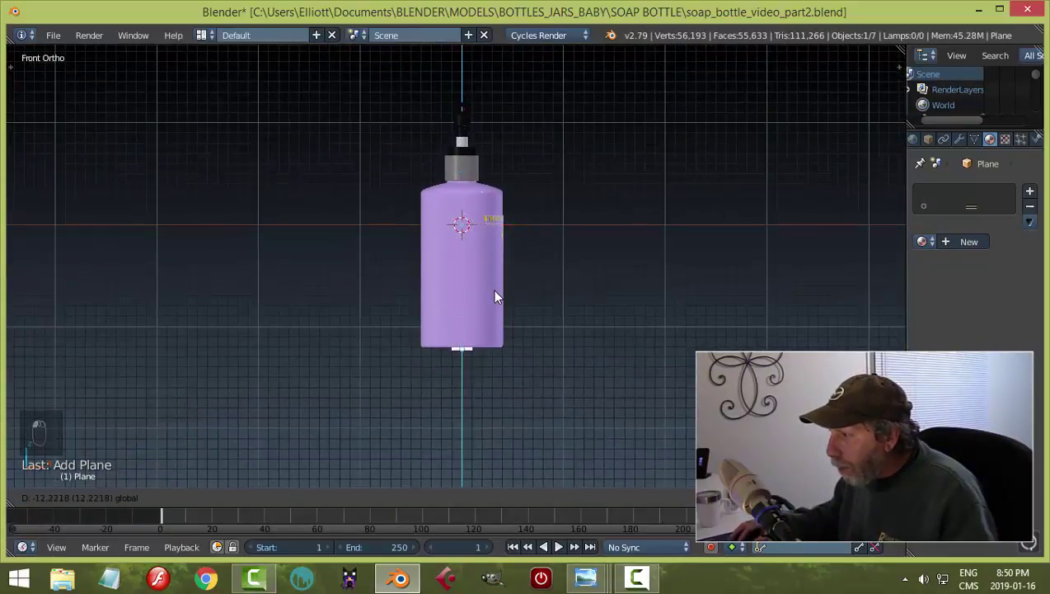
{"action": "left_click", "coordinate": [495, 288]}
Scale the plane by 20 to form a floor under the bottle
{"action": "type", "text": "s"}
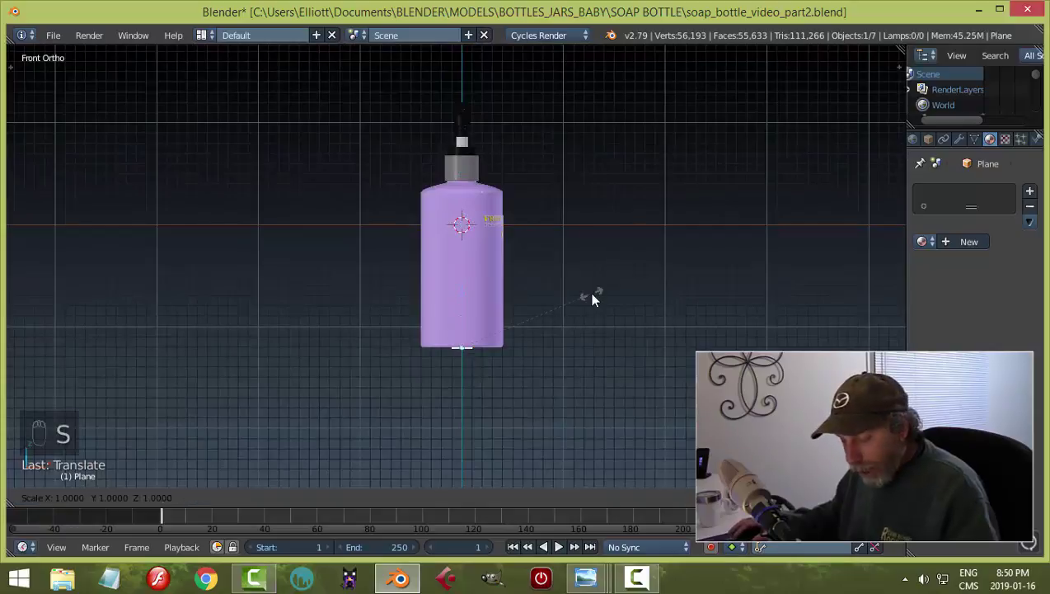
{"action": "type", "text": "20"}
{"action": "left_click", "coordinate": [592, 298]}
{"action": "middle_click_drag", "start_coordinate": [592, 300], "coordinate": [654, 316]}
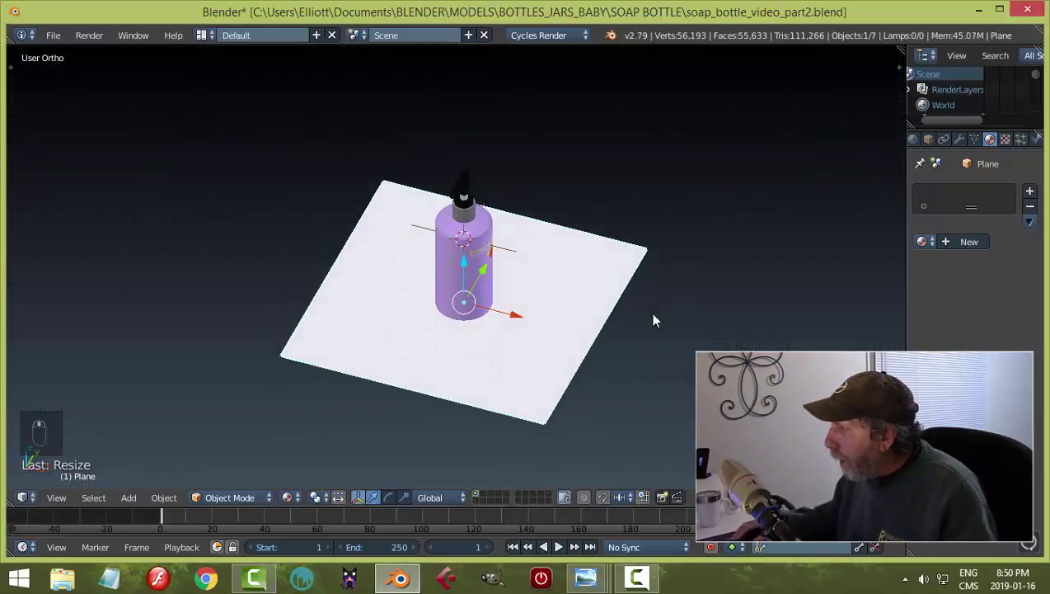
Give the floor plane a new material and, in top view, UV-map its face with Project From View
{"action": "left_click", "coordinate": [967, 242]}
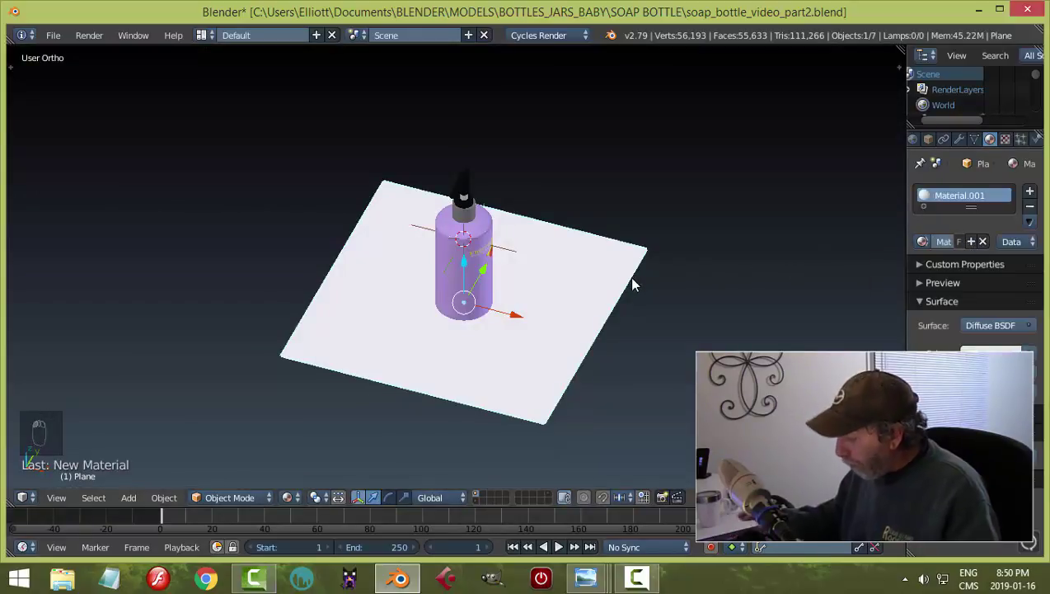
{"action": "key", "text": "KP_7"}
{"action": "key", "text": "Tab"}
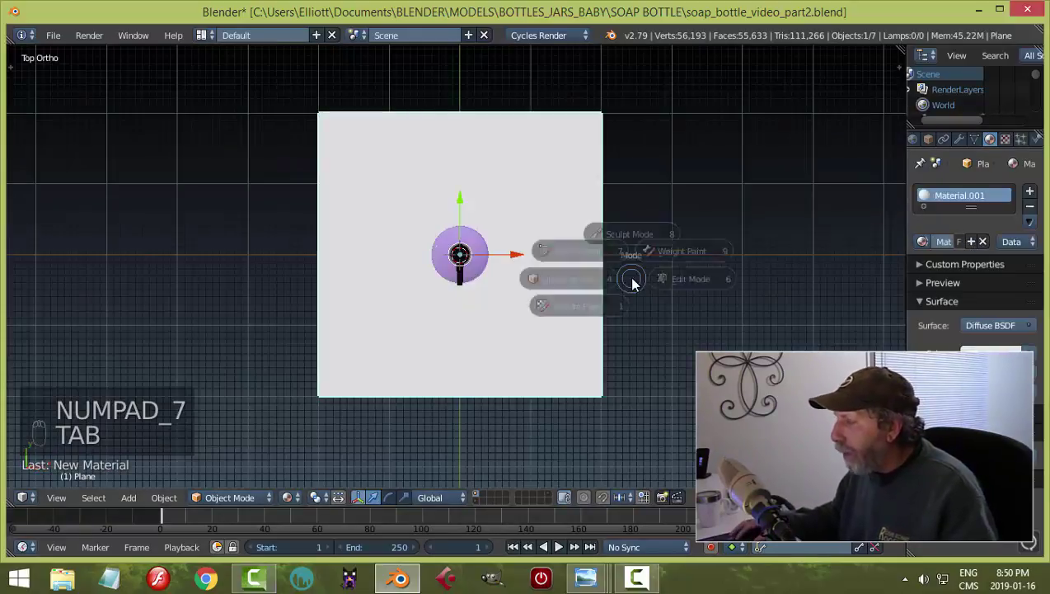
{"action": "left_click", "coordinate": [747, 278]}
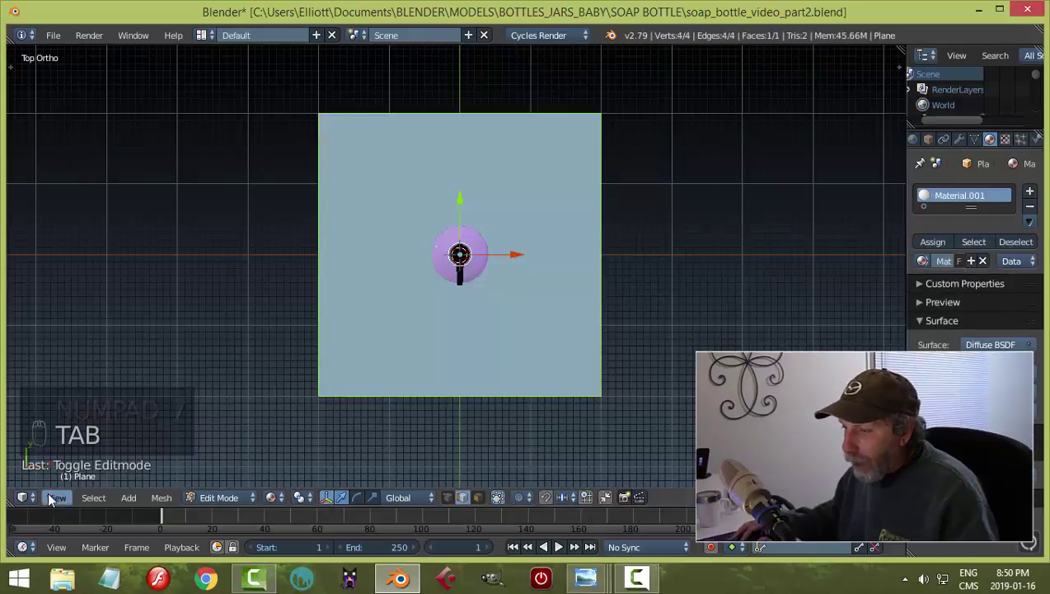
{"action": "key", "text": "u"}
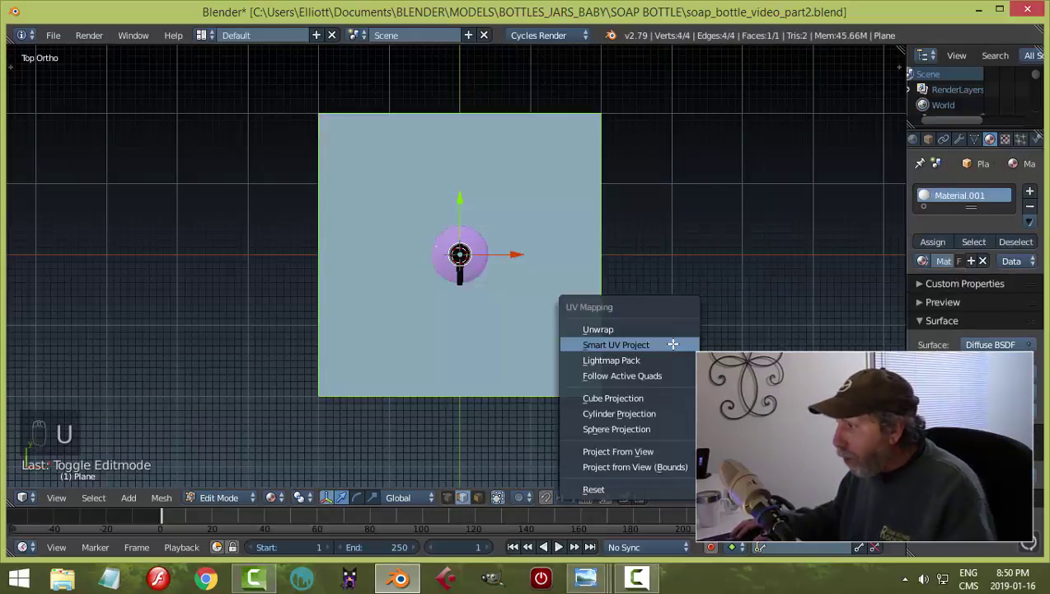
{"action": "left_click", "coordinate": [645, 452]}
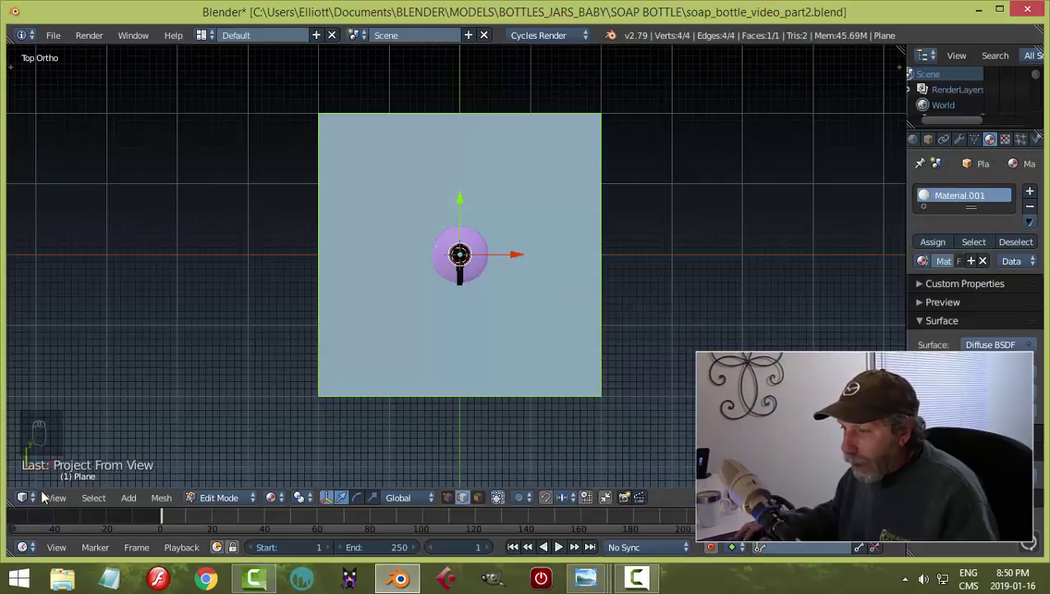
Split the 3D view in two and show the floor material's nodes in a Node Editor without the properties sidebar
{"action": "left_click_drag", "start_coordinate": [17, 512], "coordinate": [501, 476]}
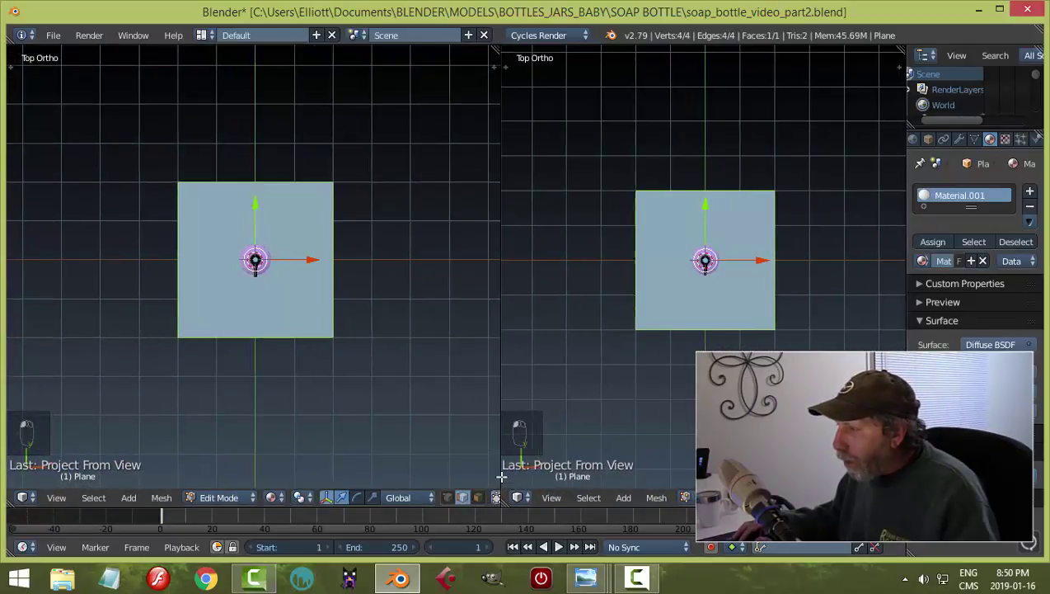
{"action": "left_click", "coordinate": [25, 499]}
{"action": "left_click", "coordinate": [79, 326]}
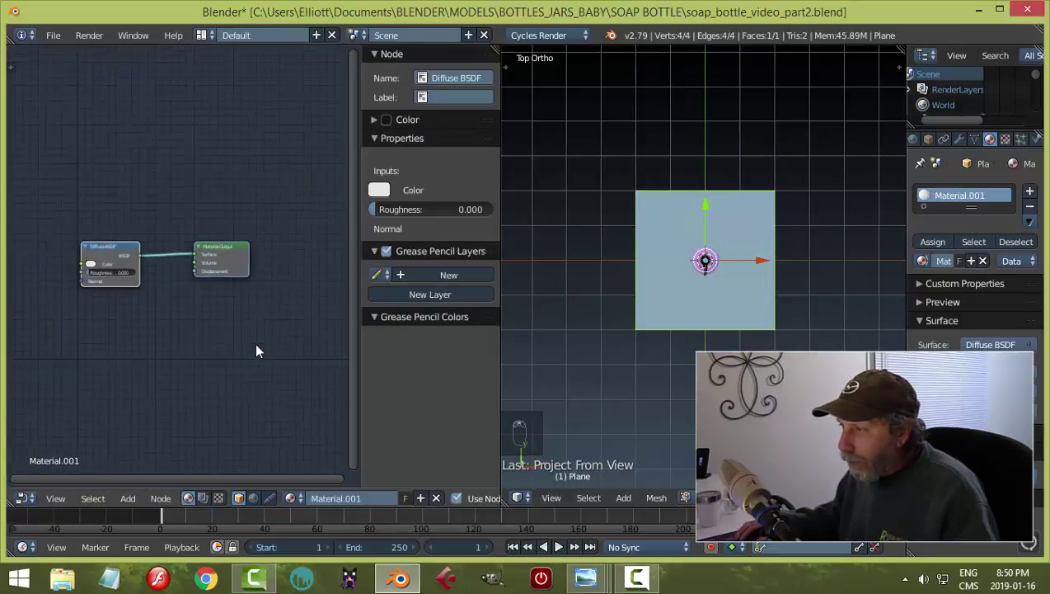
{"action": "key", "text": "n"}
{"action": "scroll", "coordinate": [263, 341], "scroll_direction": "up", "scroll_amount": 3}
{"action": "middle_click_drag", "start_coordinate": [258, 341], "coordinate": [357, 334]}
{"action": "scroll", "coordinate": [287, 350], "scroll_direction": "down", "scroll_amount": 1}
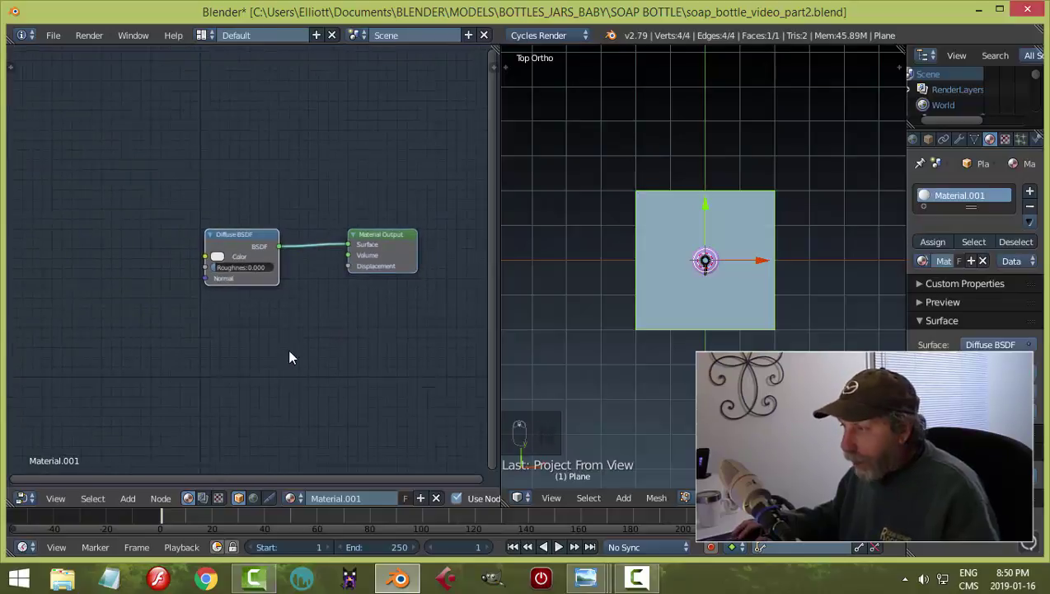
Add an Image Texture node before the Diffuse BSDF and link its Color output to the shader's Color input
{"action": "key", "text": "shift+a"}
{"action": "mouse_move", "coordinate": [276, 412]}
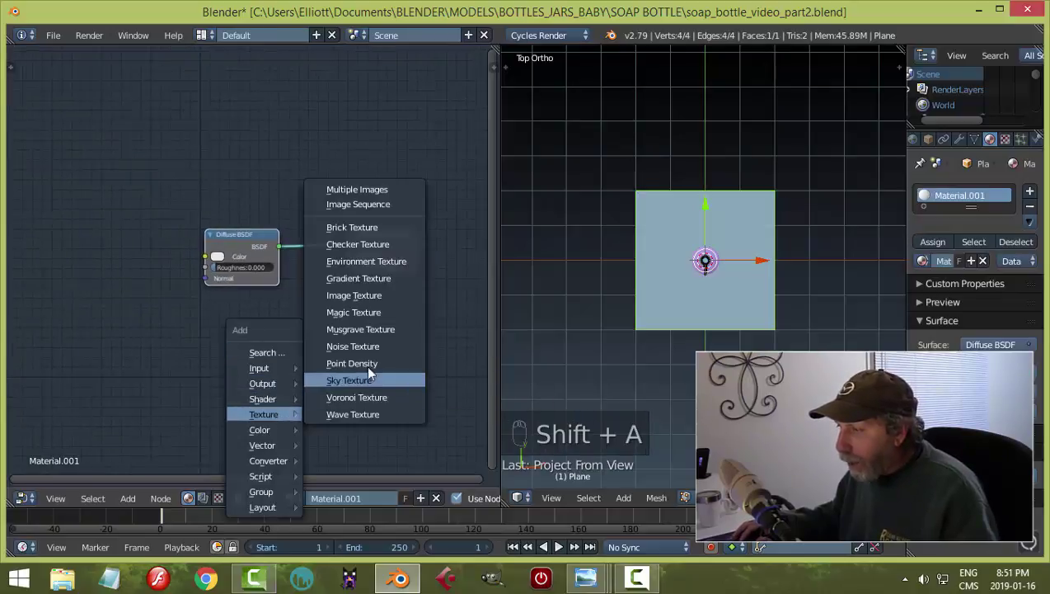
{"action": "left_click", "coordinate": [362, 297]}
{"action": "left_click", "coordinate": [99, 221]}
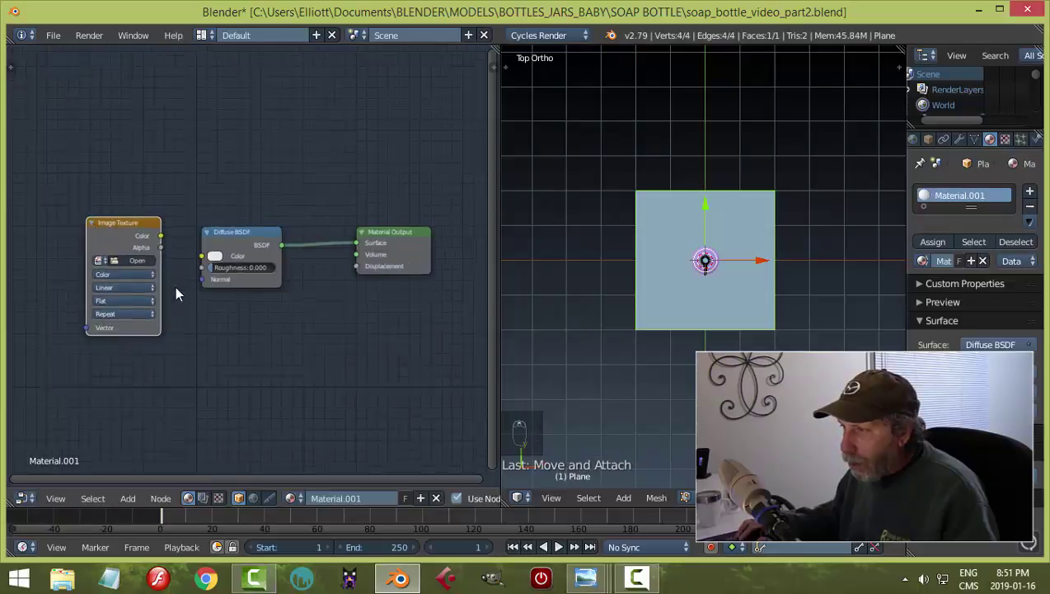
{"action": "scroll", "coordinate": [175, 293], "scroll_direction": "up", "scroll_amount": 2}
{"action": "left_click_drag", "start_coordinate": [205, 227], "coordinate": [257, 252]}
Load TexturesCom_WoodFine0077_6_seamless_S.jpg from BLENDER\REFERENCE IMAGES\TEXTURES\WOOD into the Image Texture node
{"action": "left_click", "coordinate": [154, 258]}
{"action": "left_click", "coordinate": [57, 179]}
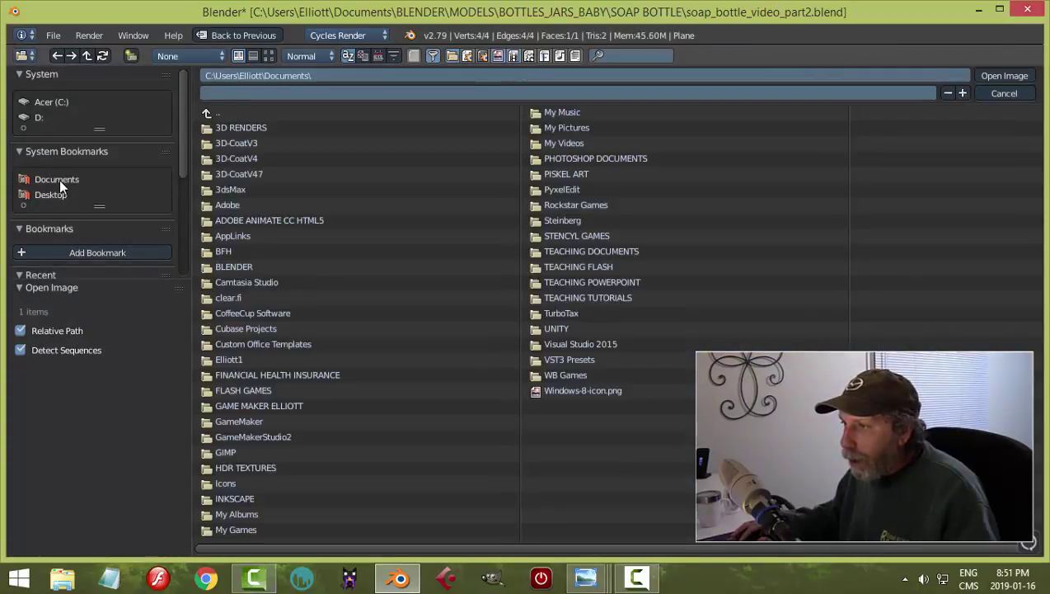
{"action": "left_click", "coordinate": [238, 266]}
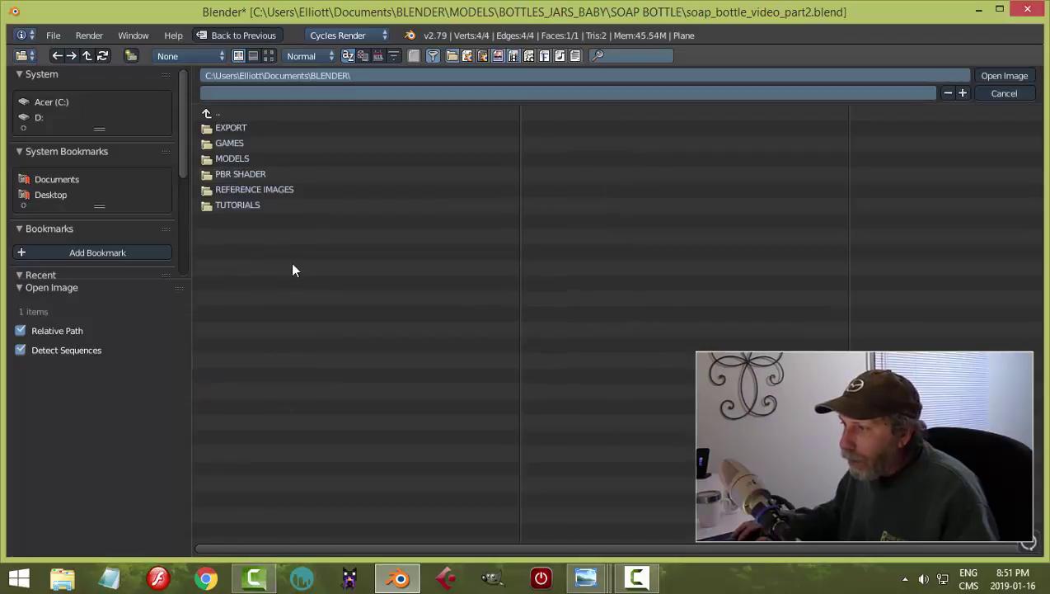
{"action": "left_click", "coordinate": [257, 188]}
{"action": "left_click", "coordinate": [244, 309]}
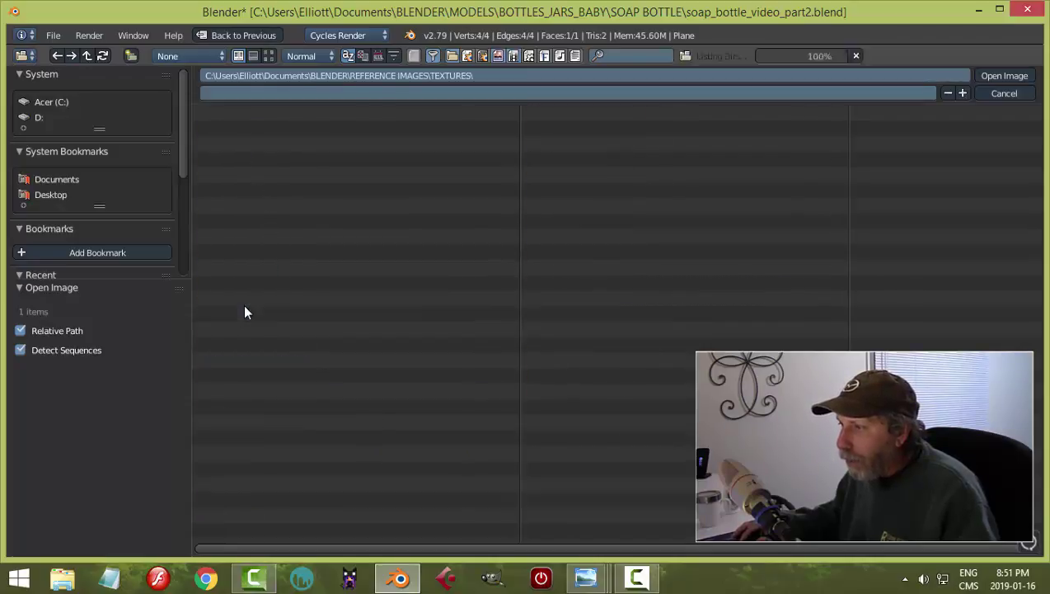
{"action": "left_click", "coordinate": [234, 205]}
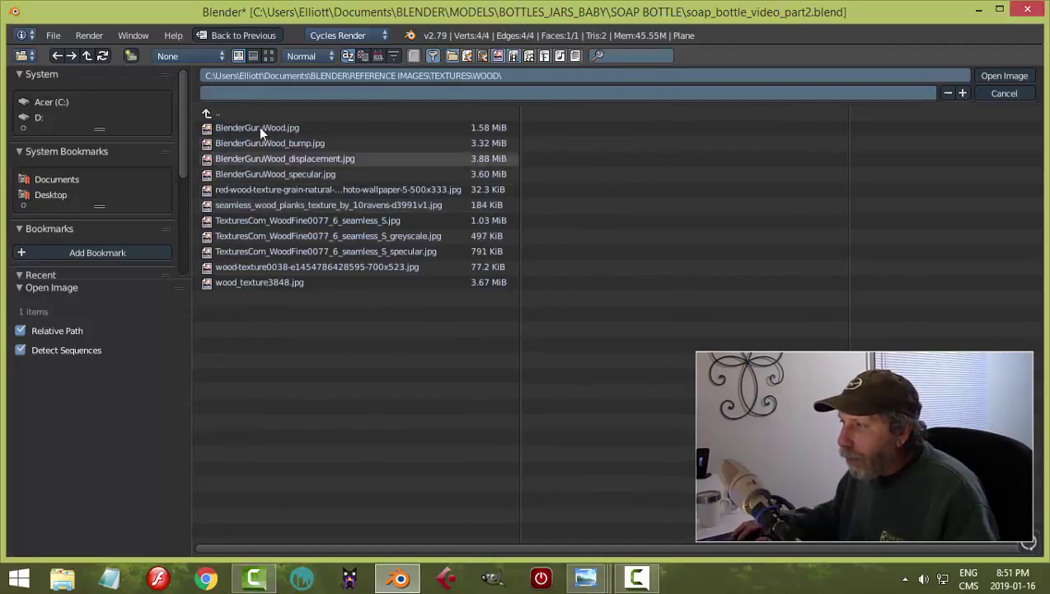
{"action": "left_click", "coordinate": [268, 56]}
{"action": "left_click", "coordinate": [263, 280]}
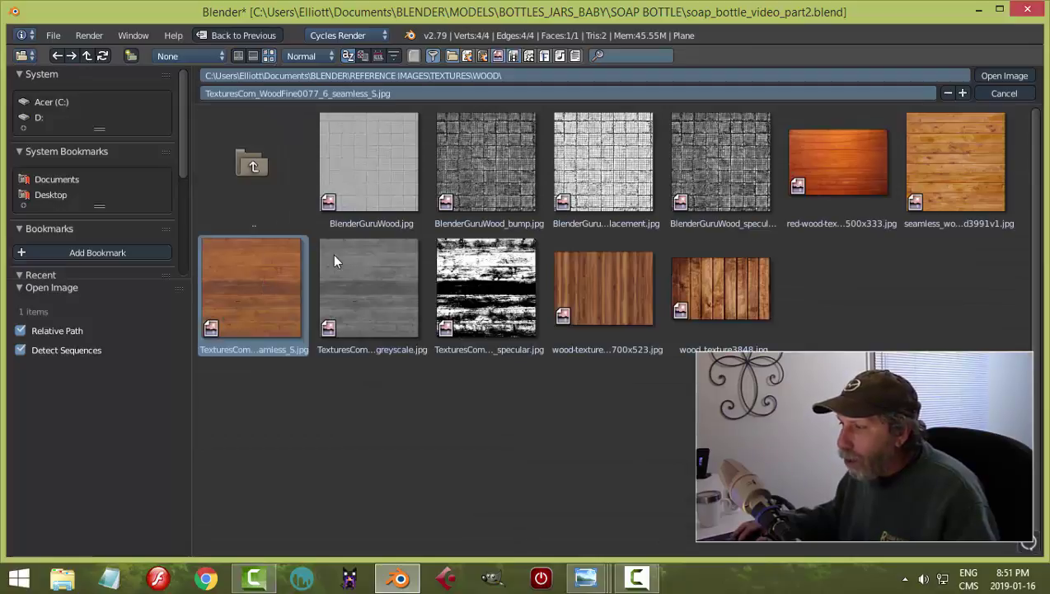
{"action": "left_click", "coordinate": [1004, 75]}
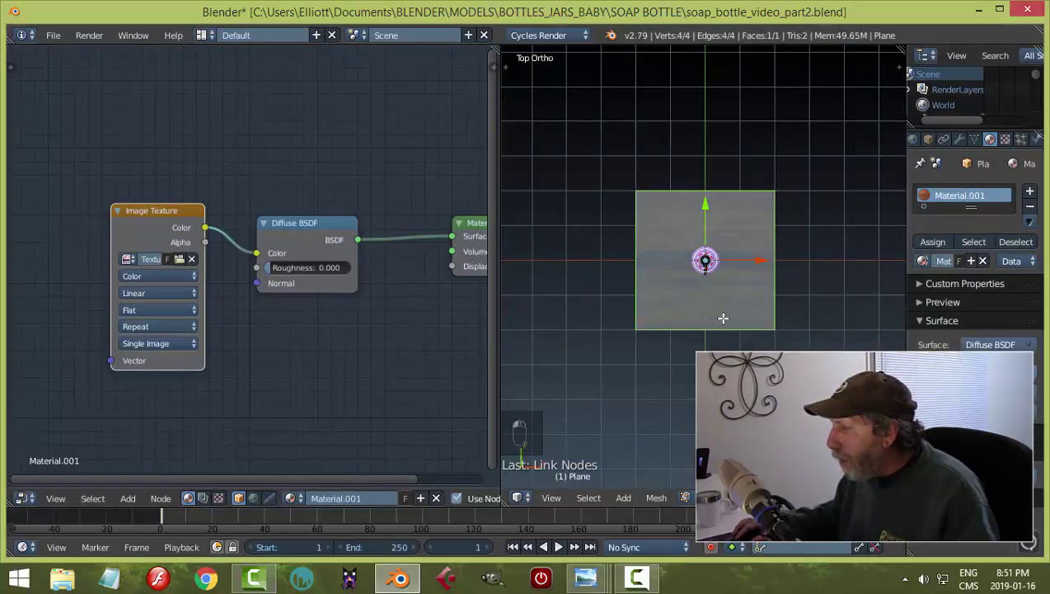
Duplicate the Image Texture node, link the copy's Color to the Material Output's Displacement and set it to Non-Color Data
{"action": "scroll", "coordinate": [723, 317], "scroll_direction": "up", "scroll_amount": 3}
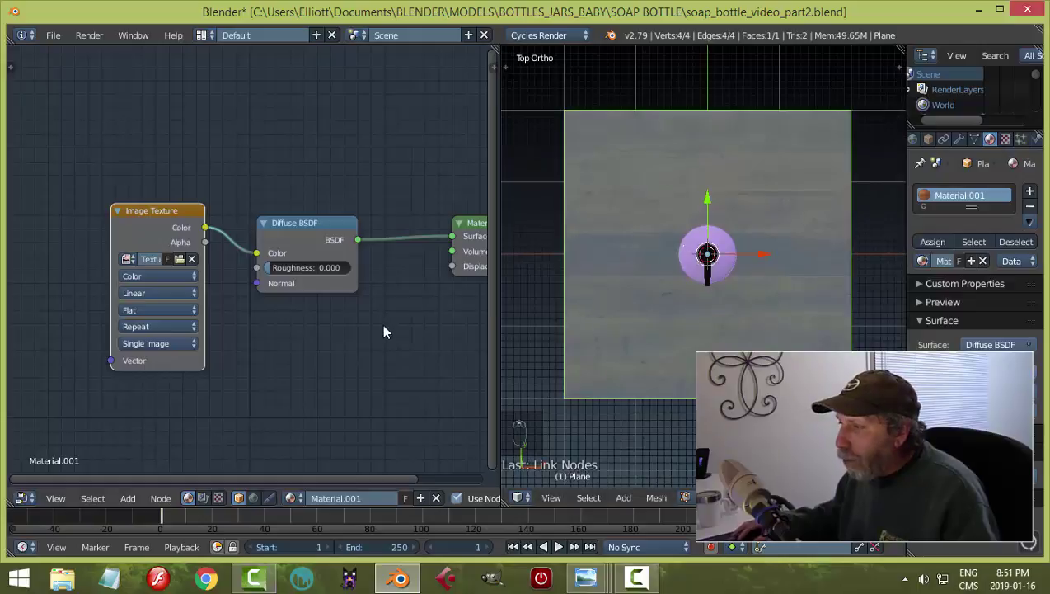
{"action": "scroll", "coordinate": [382, 323], "scroll_direction": "down", "scroll_amount": 1}
{"action": "middle_click_drag", "start_coordinate": [421, 369], "coordinate": [378, 323]}
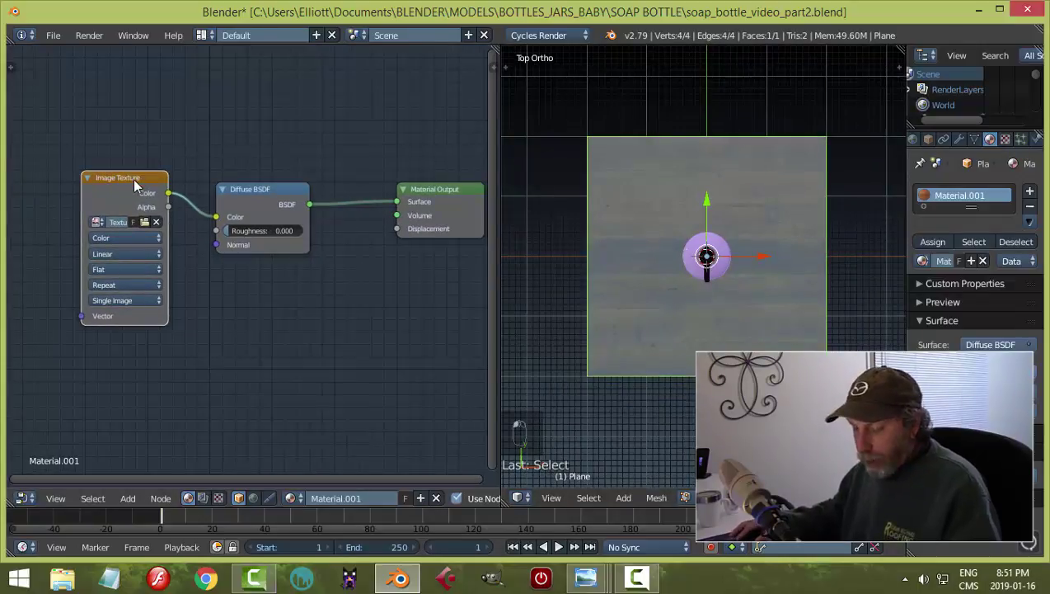
{"action": "key", "text": "shift+d"}
{"action": "left_click", "coordinate": [305, 304]}
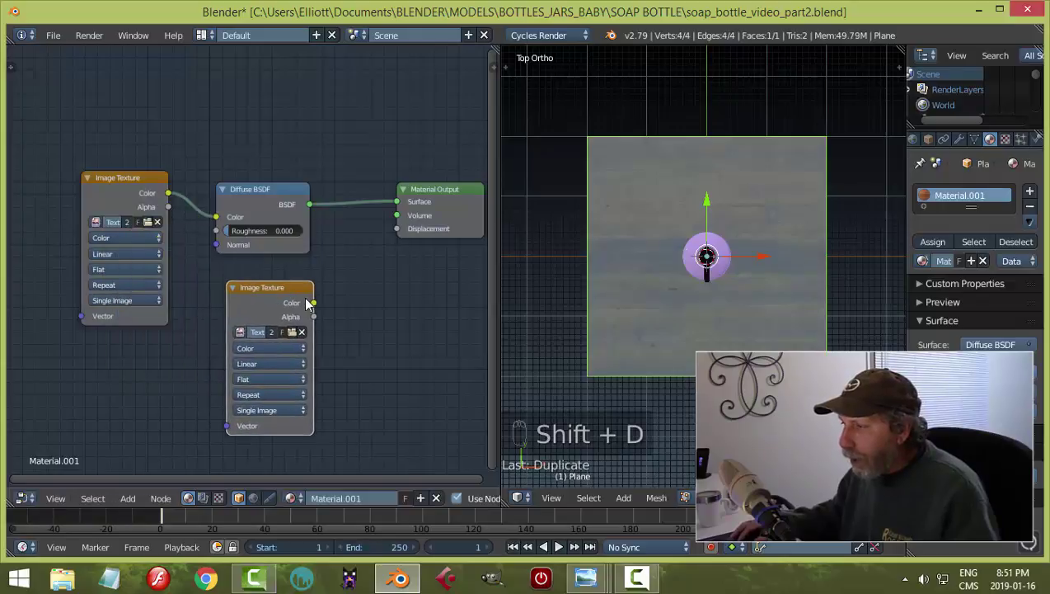
{"action": "left_click_drag", "start_coordinate": [314, 303], "coordinate": [344, 292]}
{"action": "left_click_drag", "start_coordinate": [395, 229], "coordinate": [396, 229]}
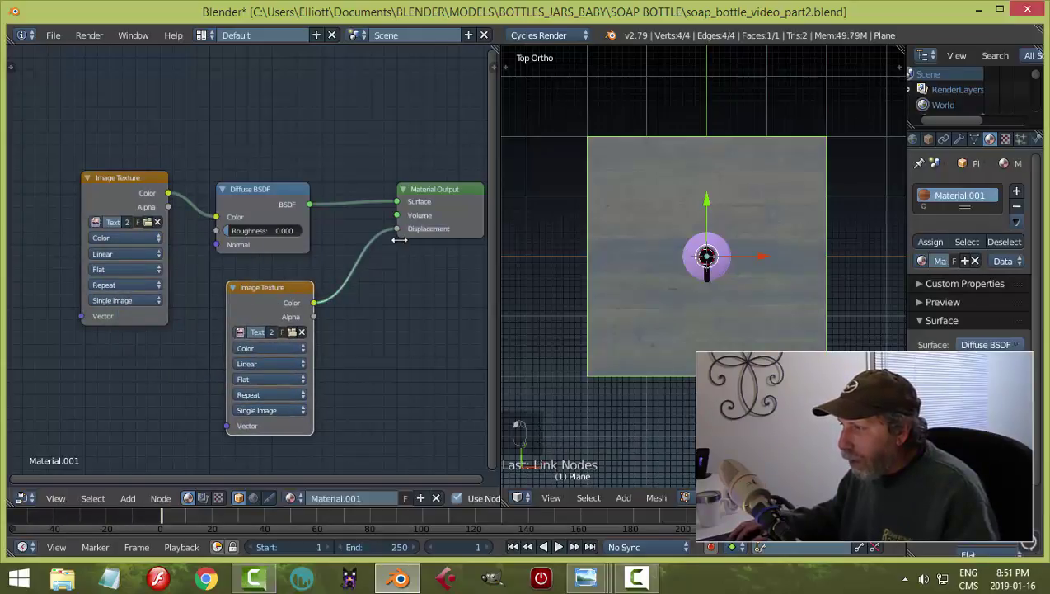
{"action": "left_click", "coordinate": [270, 347]}
{"action": "left_click", "coordinate": [270, 318]}
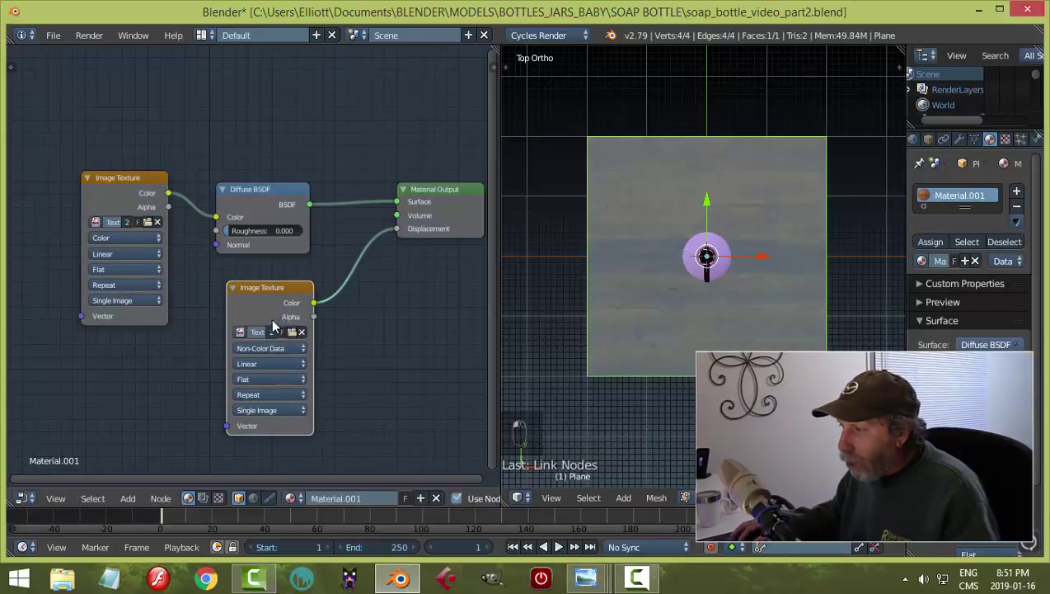
Briefly preview the plane in Rendered shading, return to Object Mode and save the file
{"action": "key", "text": "shift+z"}
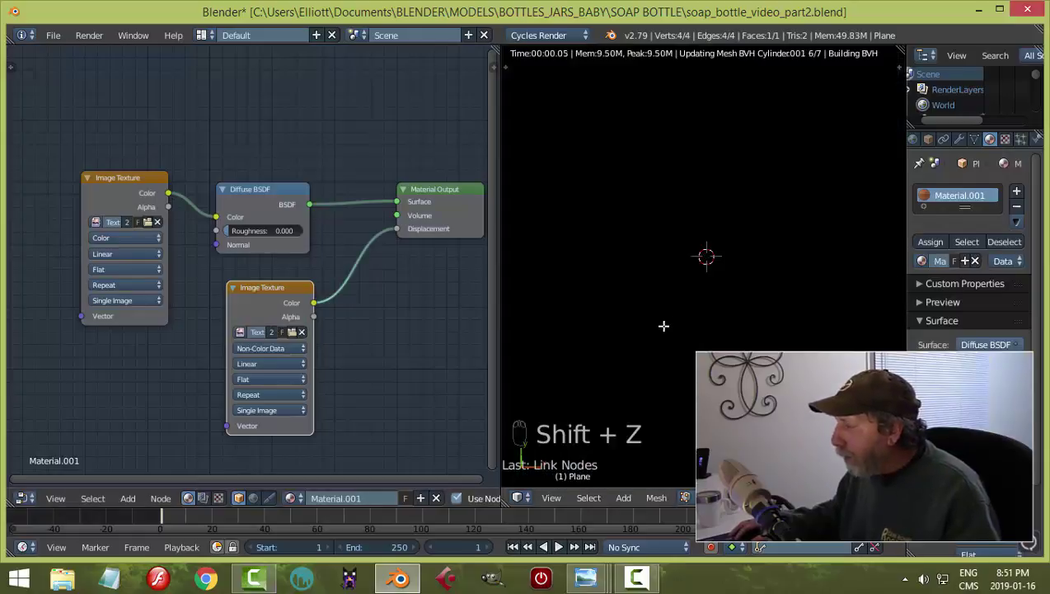
{"action": "key", "text": "shift+z"}
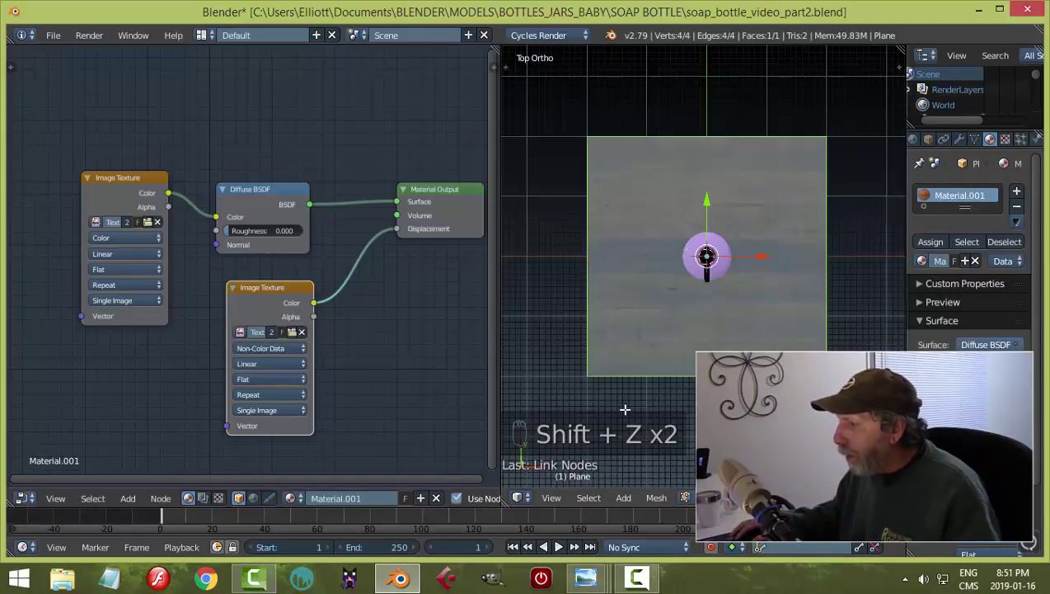
{"action": "key", "text": "Tab"}
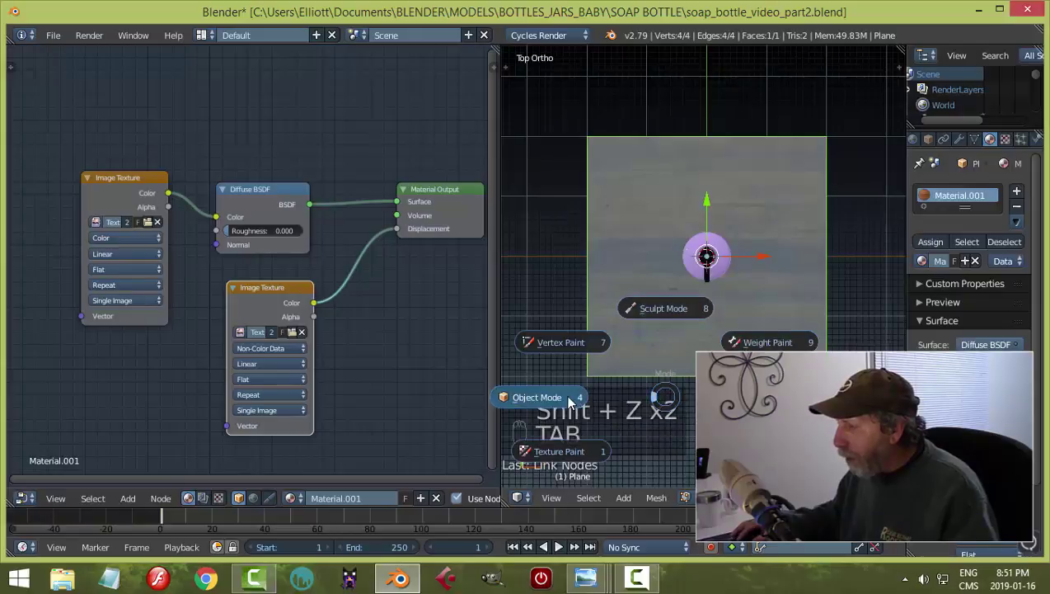
{"action": "key", "text": "ctrl+s"}
{"action": "left_click", "coordinate": [675, 360]}
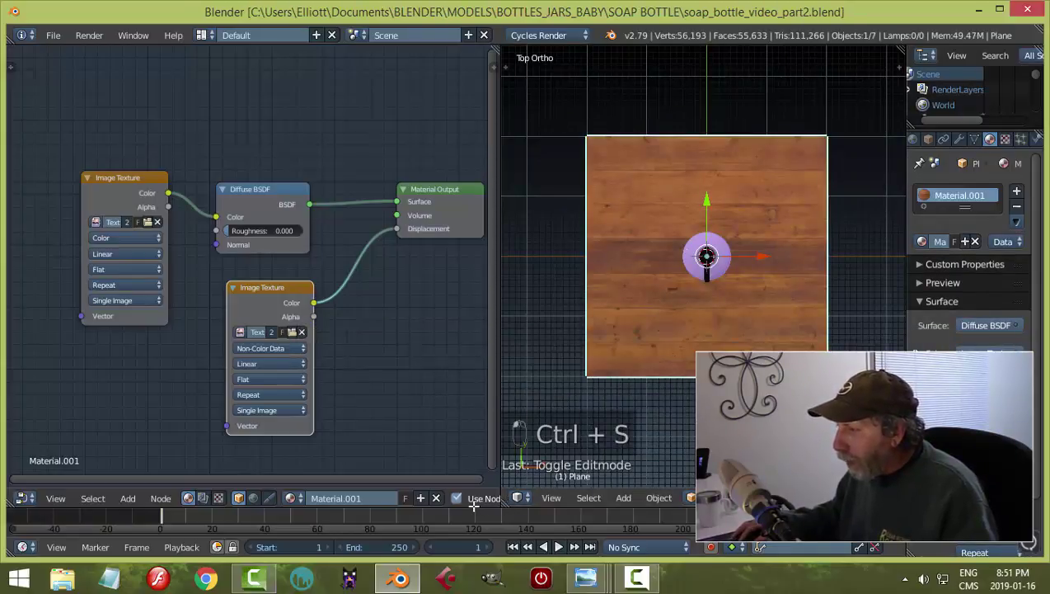
Close the Node Editor in favour of a single 3D view and check the bottle through the camera
{"action": "left_click_drag", "start_coordinate": [502, 504], "coordinate": [429, 371]}
{"action": "middle_click_drag", "start_coordinate": [565, 411], "coordinate": [548, 429]}
{"action": "scroll", "coordinate": [515, 317], "scroll_direction": "up", "scroll_amount": 2}
{"action": "key", "text": "KP_0"}
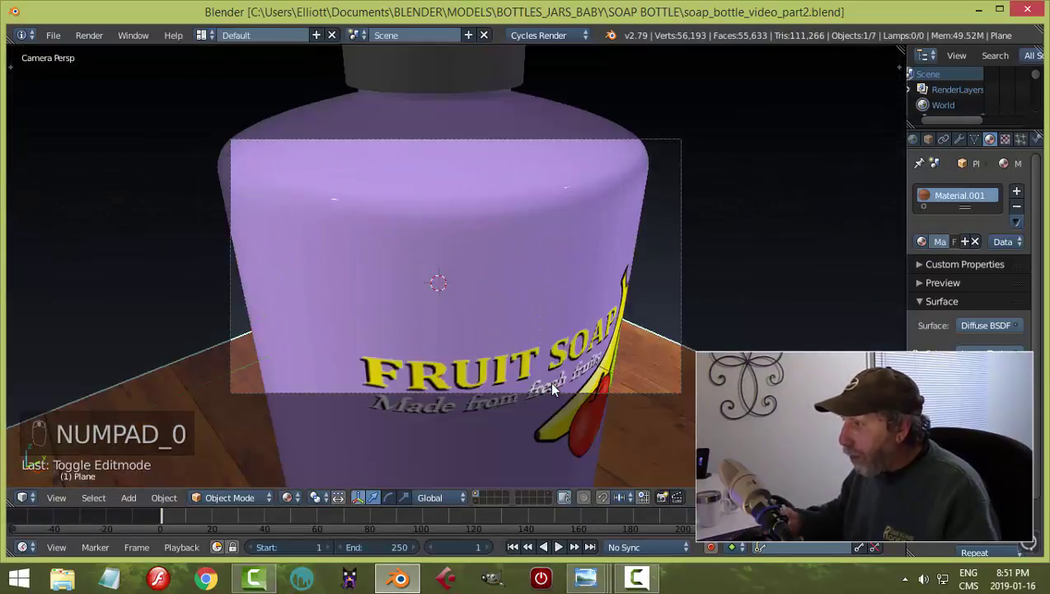
{"action": "key", "text": "KP_0"}
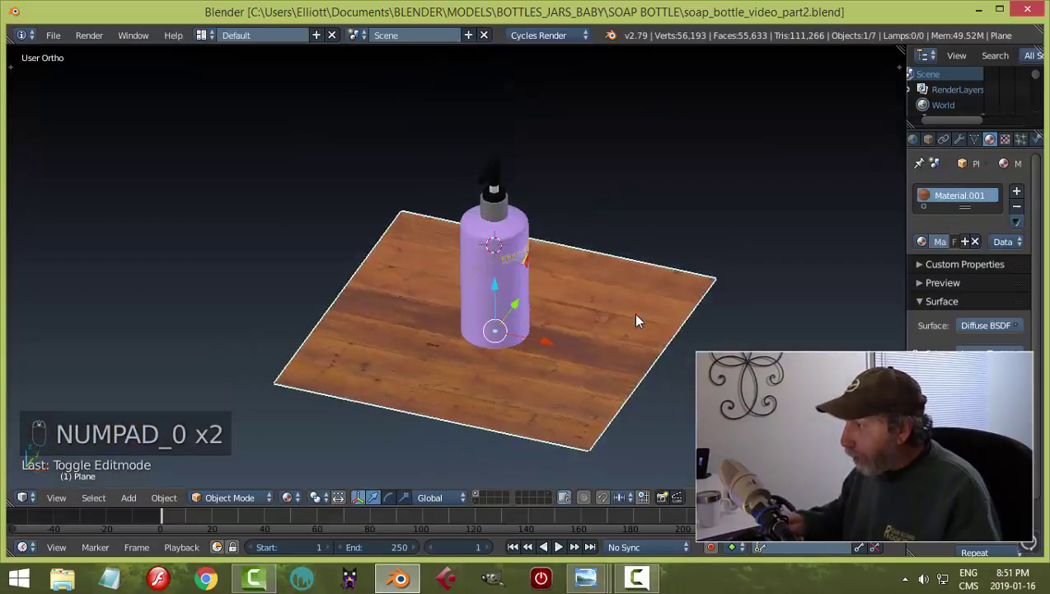
Enable Lock Camera to View in the 3D view's View settings
{"action": "key", "text": "n"}
{"action": "key", "text": "n"}
{"action": "key", "text": "n"}
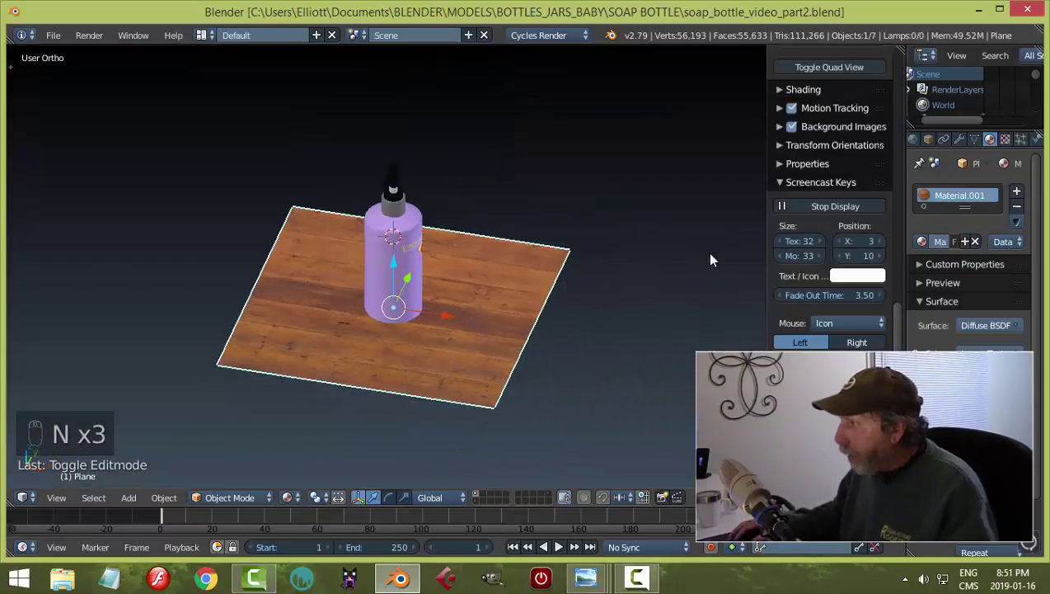
{"action": "left_click", "coordinate": [780, 182]}
{"action": "scroll", "coordinate": [802, 162], "scroll_direction": "up", "scroll_amount": 8}
{"action": "scroll", "coordinate": [803, 163], "scroll_direction": "up", "scroll_amount": 3}
{"action": "scroll", "coordinate": [804, 163], "scroll_direction": "down", "scroll_amount": 2}
{"action": "left_click", "coordinate": [789, 229]}
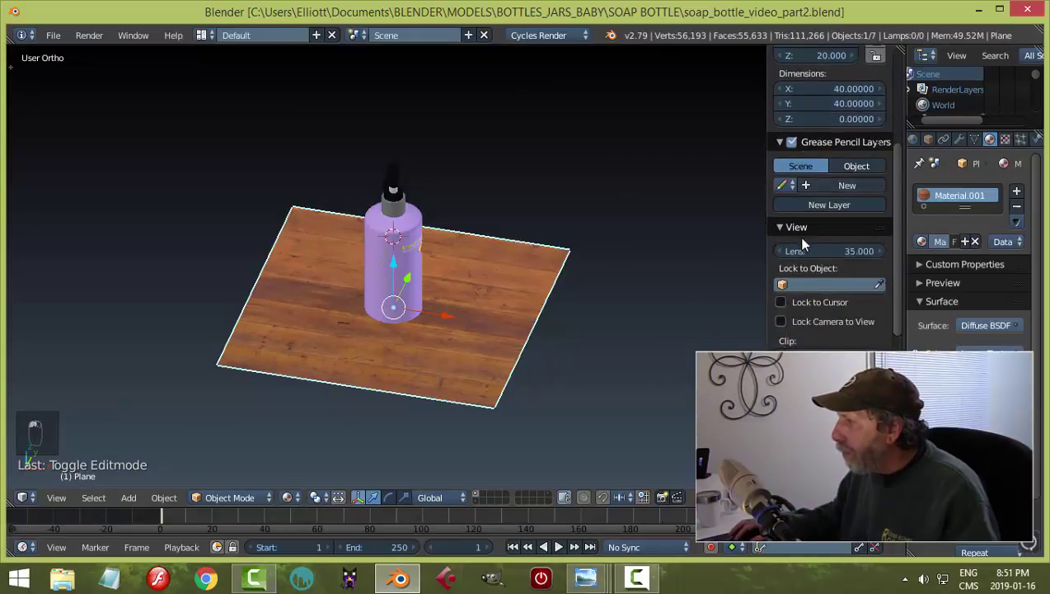
{"action": "key", "text": "n"}
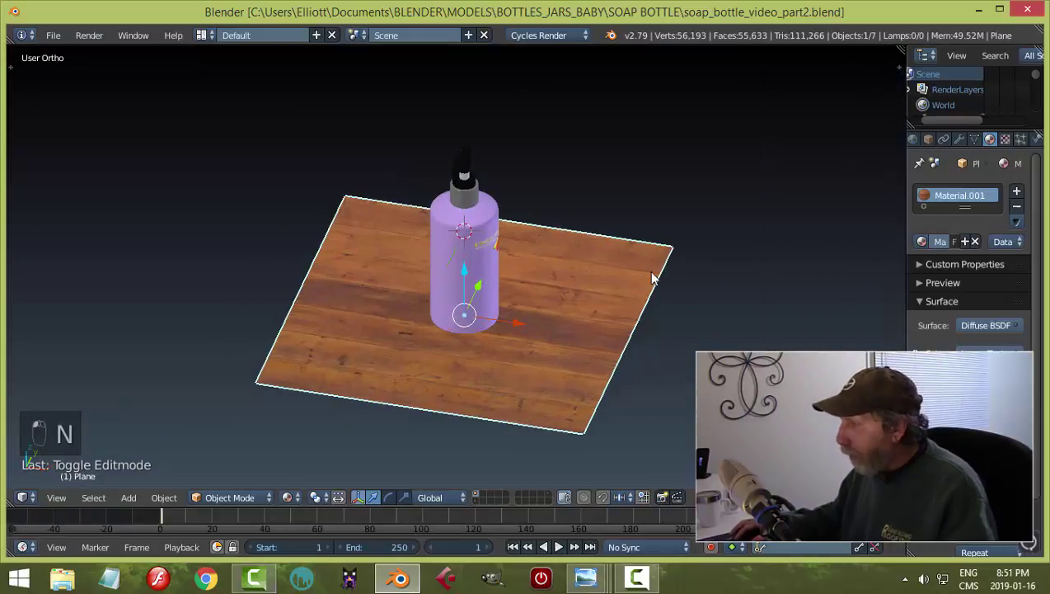
Frame the whole bottle on the wooden floor through the camera, fit the camera frame to the viewport, and deselect everything
{"action": "key", "text": "KP_0"}
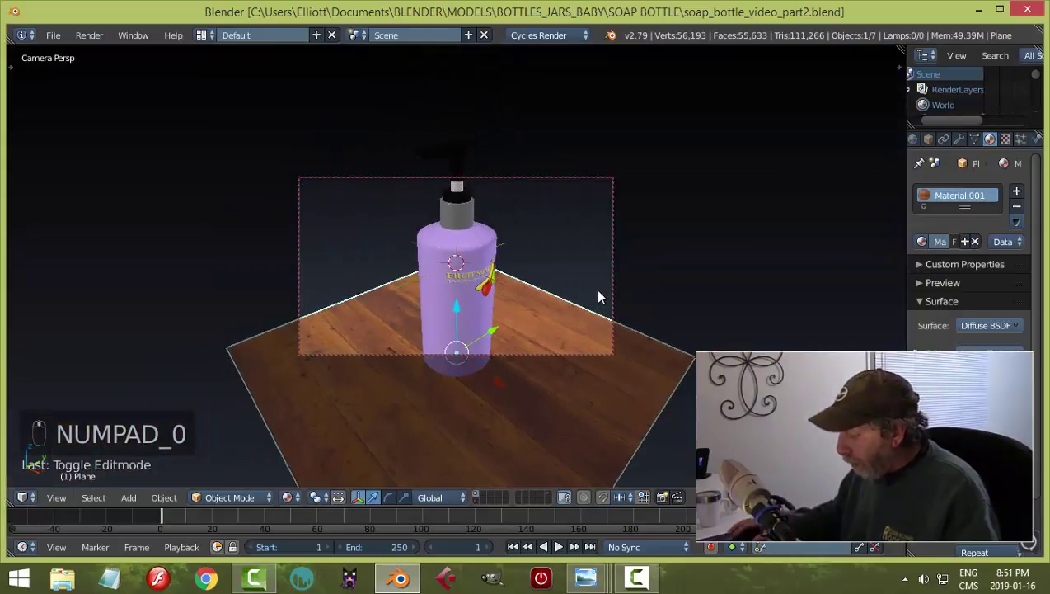
{"action": "key", "text": "Home"}
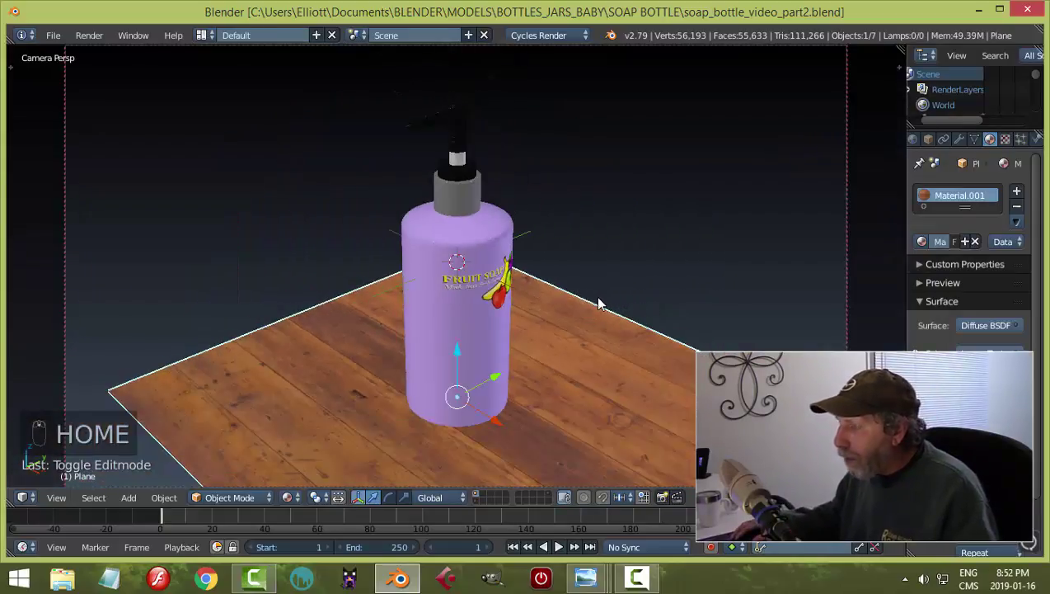
{"action": "scroll", "coordinate": [587, 301], "scroll_direction": "up", "scroll_amount": 2}
{"action": "scroll", "coordinate": [584, 302], "scroll_direction": "down", "scroll_amount": 3}
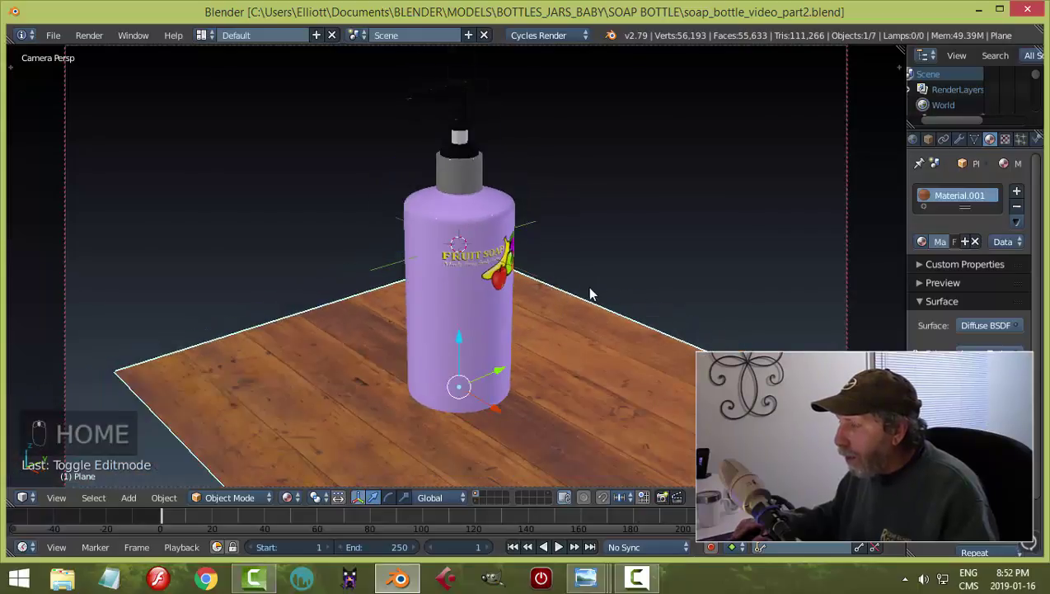
{"action": "middle_click_drag", "start_coordinate": [585, 303], "coordinate": [596, 307]}
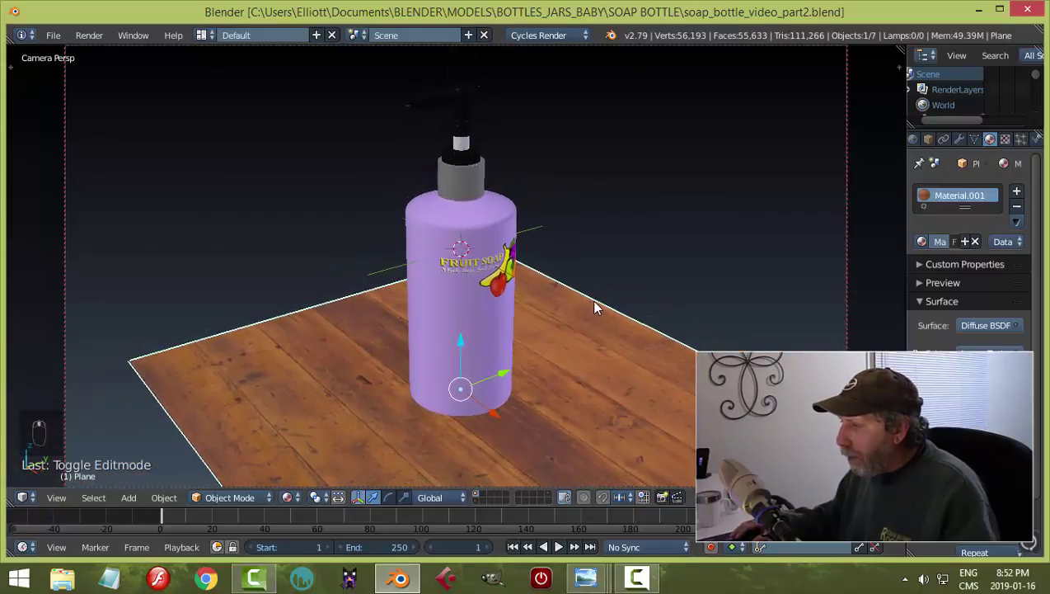
{"action": "key", "text": "a"}
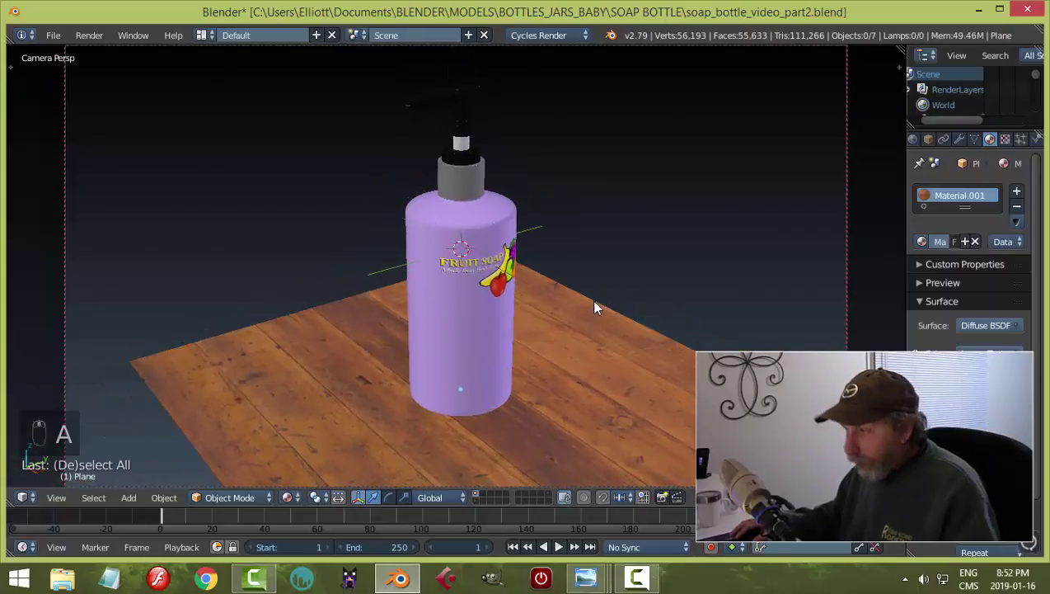
Isolate the lamp's layer, change the existing lamp to a Sun and set its size to 0.3
{"action": "left_click", "coordinate": [477, 499]}
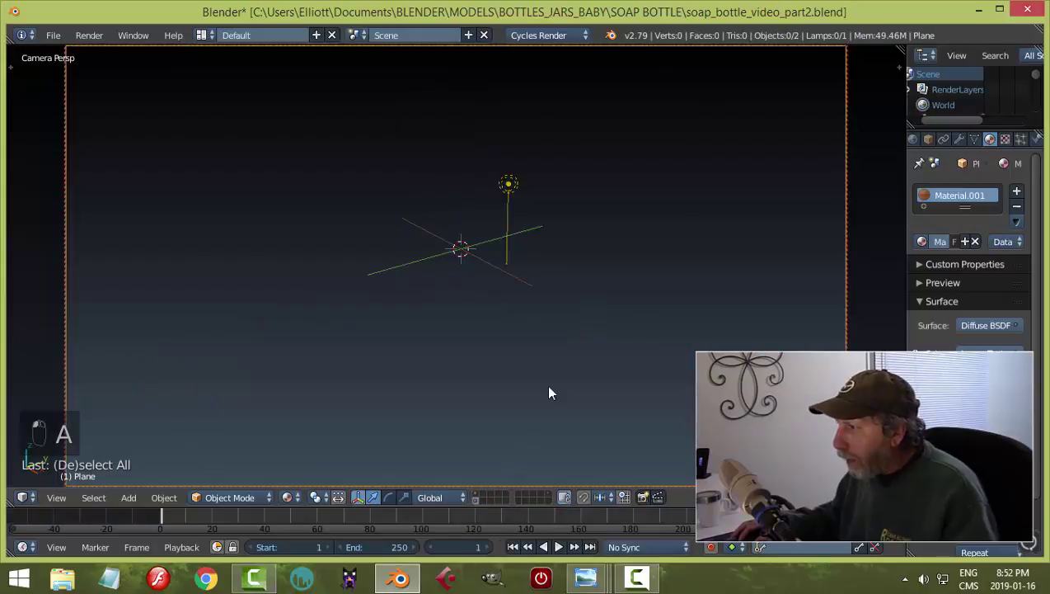
{"action": "right_click", "coordinate": [509, 184]}
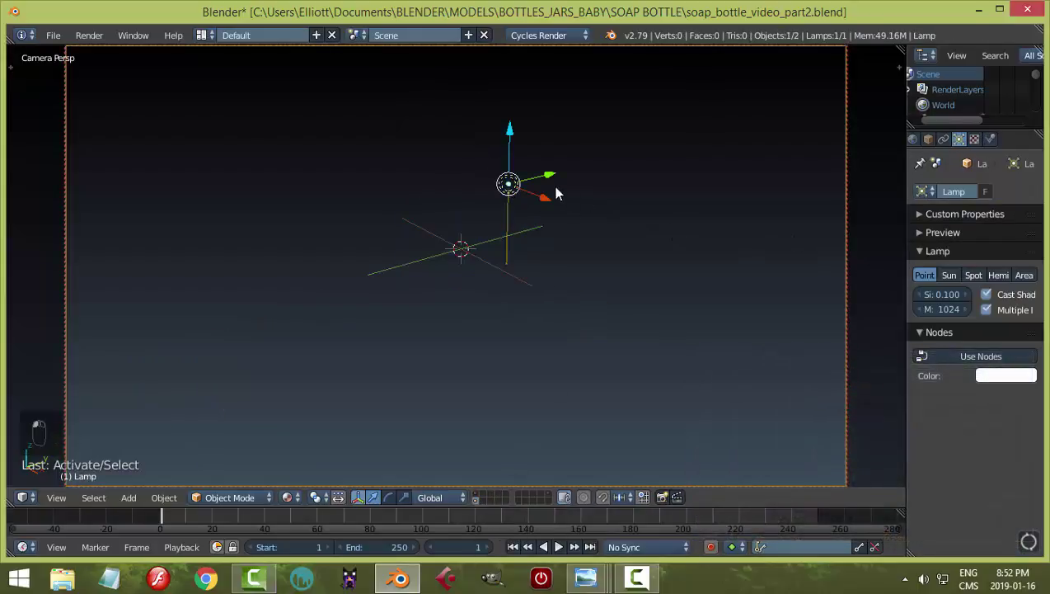
{"action": "left_click", "coordinate": [948, 275]}
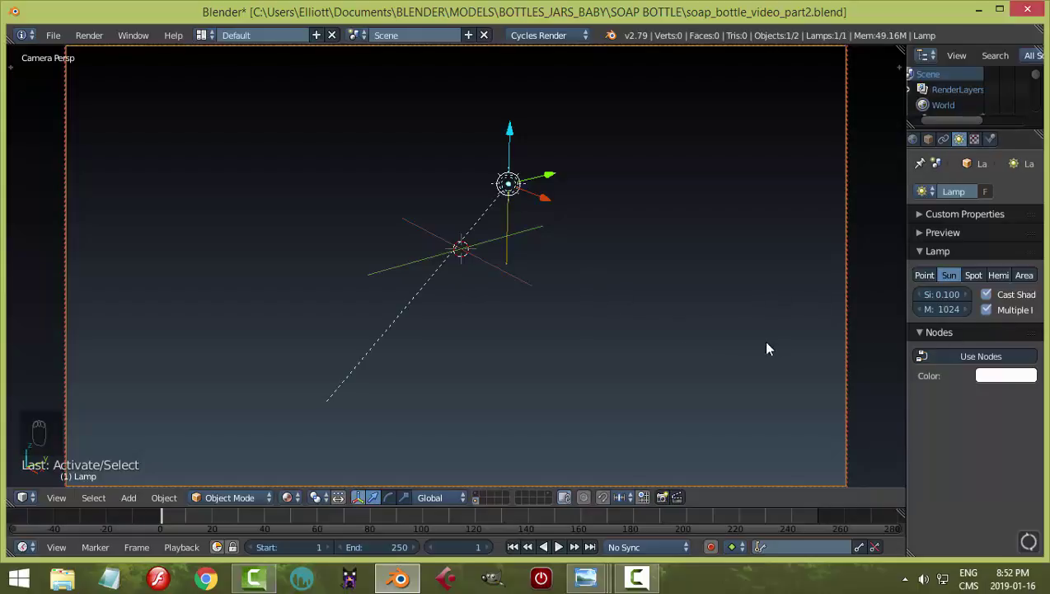
{"action": "left_click", "coordinate": [948, 295]}
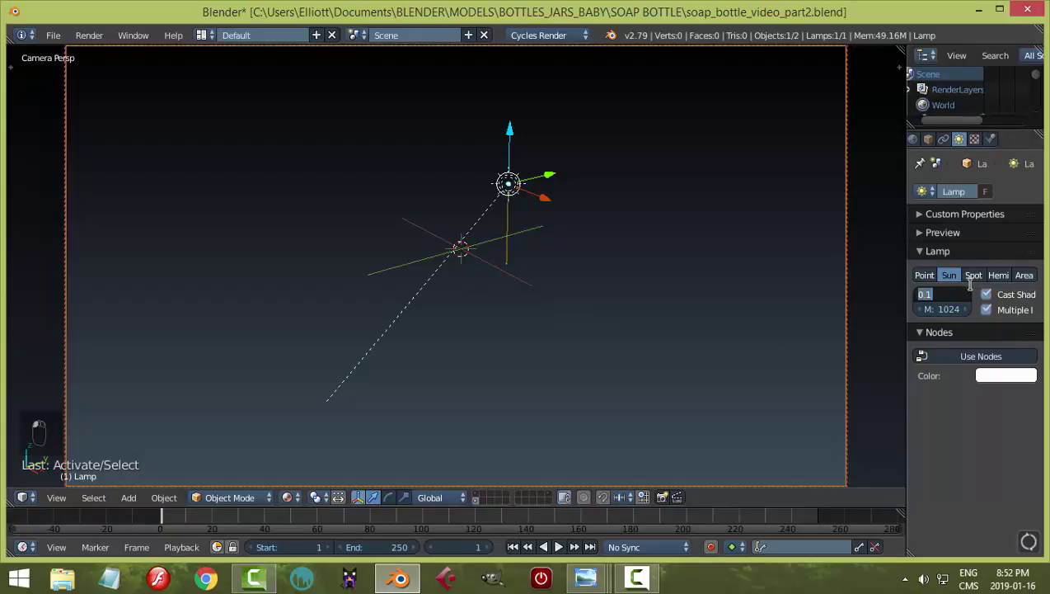
{"action": "type", "text": "0.3"}
{"action": "key", "text": "Return"}
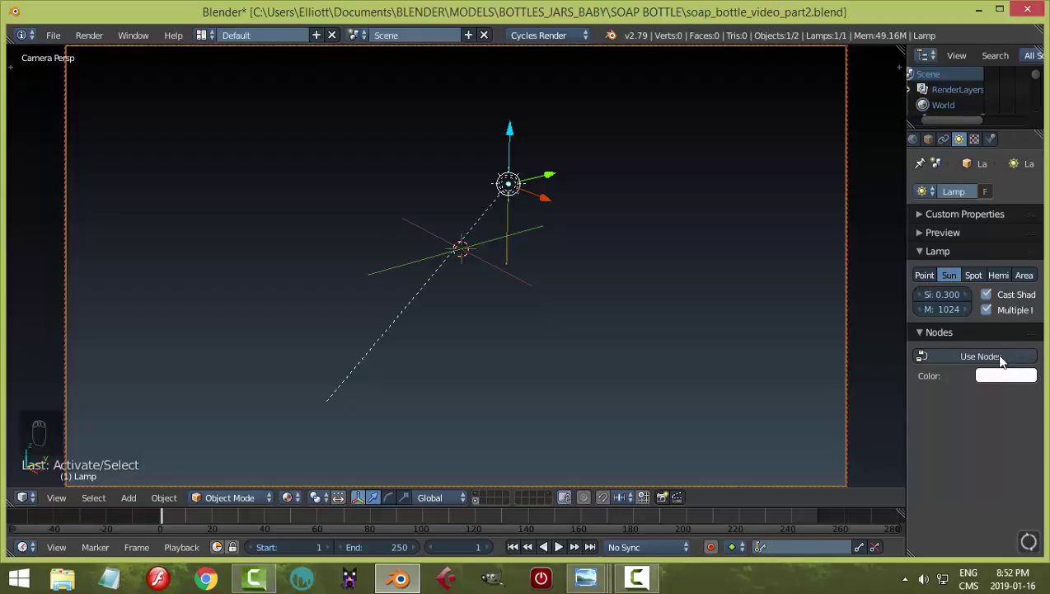
Enable nodes on the sun lamp, give it a pale warm colour with strength 4, and save the file
{"action": "left_click", "coordinate": [960, 356]}
{"action": "left_click", "coordinate": [989, 384]}
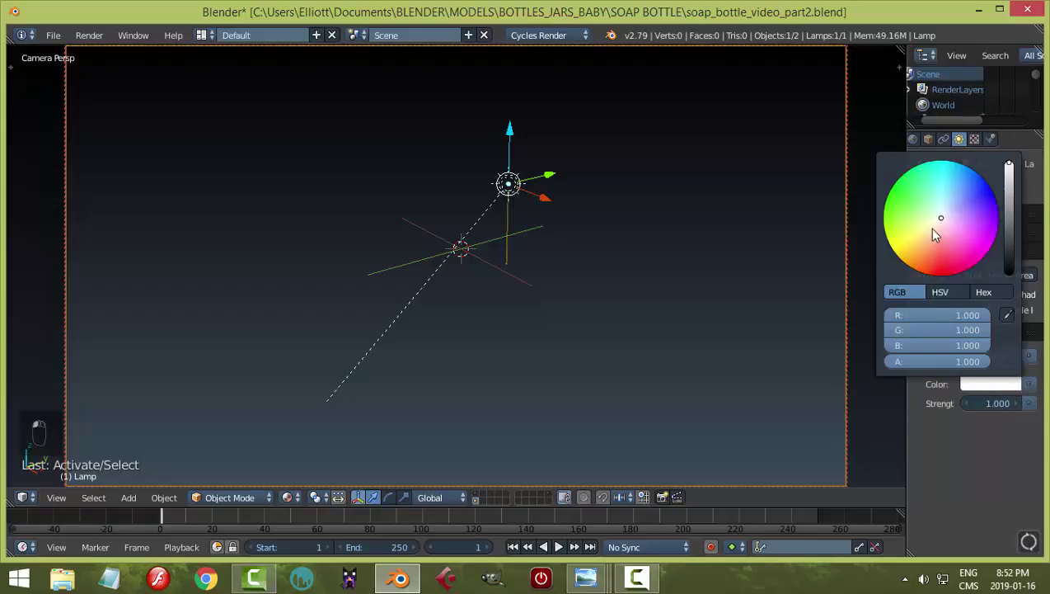
{"action": "left_click", "coordinate": [936, 224]}
{"action": "left_click", "coordinate": [985, 406]}
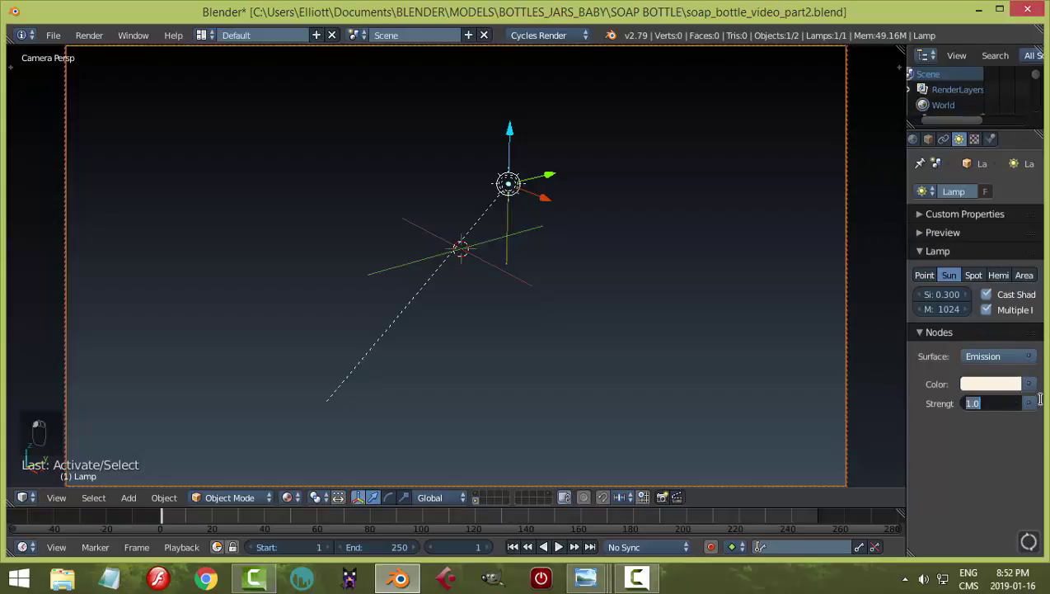
{"action": "type", "text": "4"}
{"action": "key", "text": "Return"}
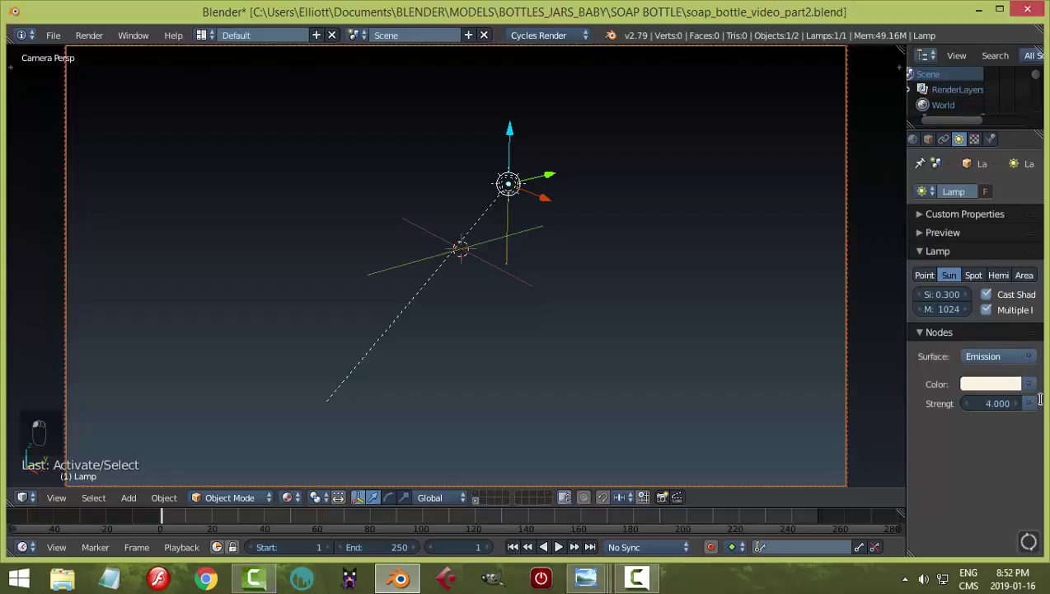
{"action": "key", "text": "ctrl+s"}
{"action": "left_click", "coordinate": [680, 292]}
Outside the camera view, duplicate the sun lamp, place the copy across from the original and rotate it to aim back toward the scene centre
{"action": "key", "text": "KP_0"}
{"action": "middle_click_drag", "start_coordinate": [680, 297], "coordinate": [569, 256]}
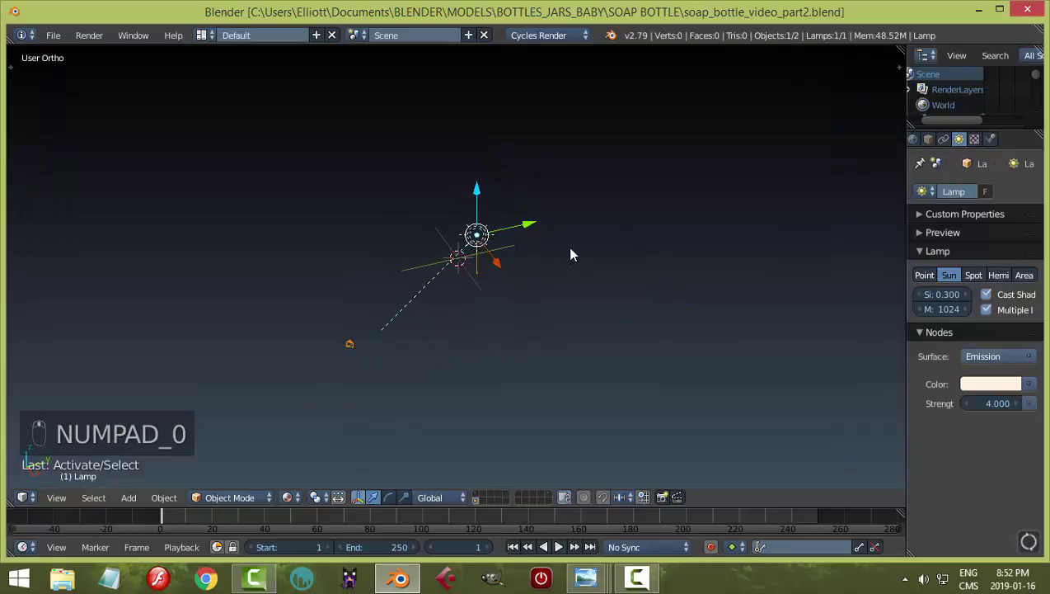
{"action": "key", "text": "shift+d"}
{"action": "left_click", "coordinate": [432, 247]}
{"action": "left_click_drag", "start_coordinate": [381, 216], "coordinate": [375, 175]}
{"action": "key", "text": "r"}
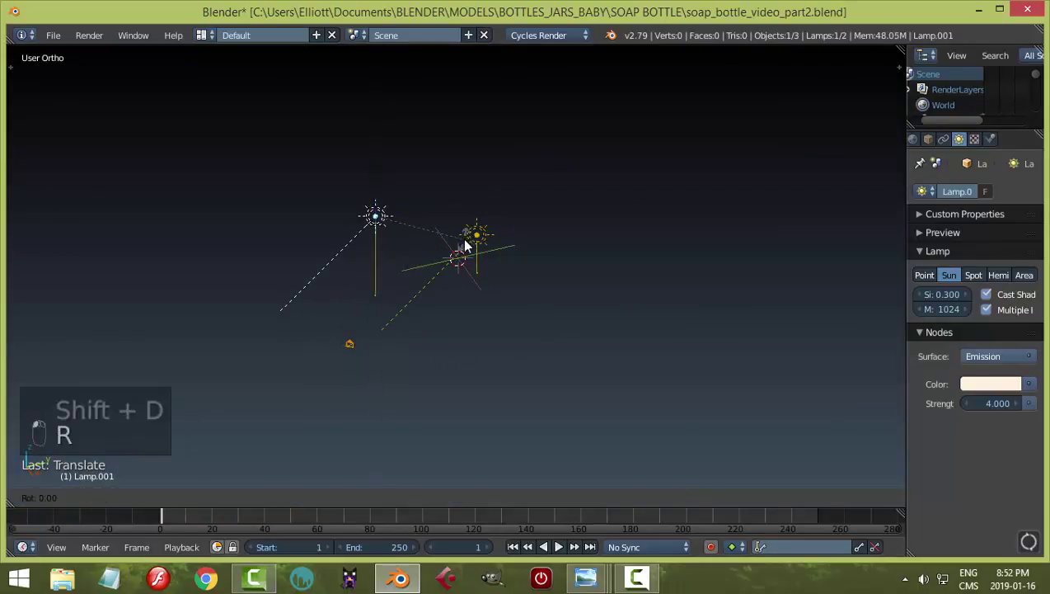
{"action": "left_click", "coordinate": [404, 135]}
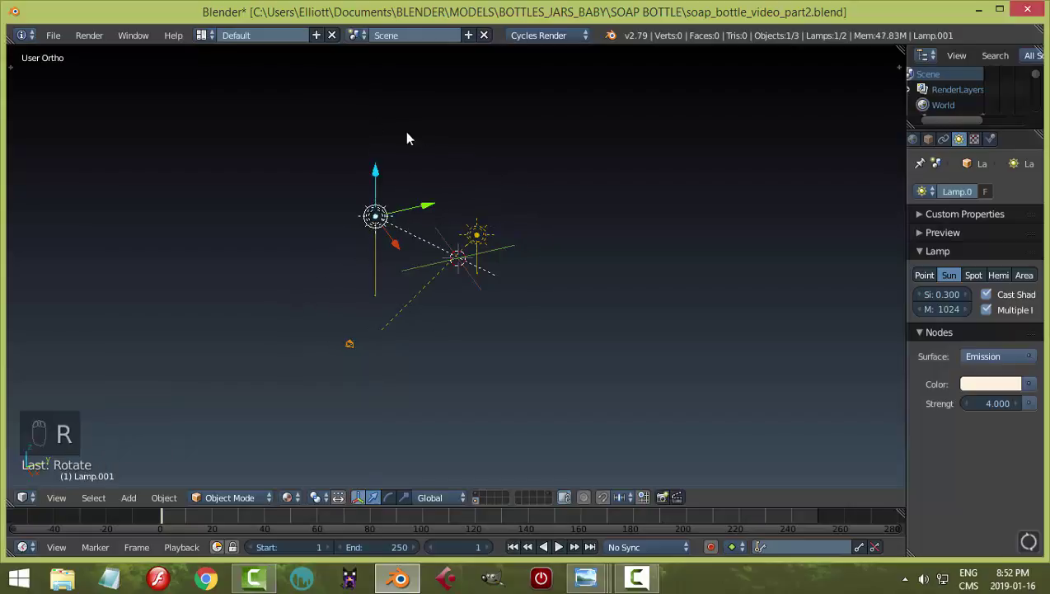
Give the duplicated sun lamp a light purple colour with strength 2 and save the file
{"action": "left_click", "coordinate": [988, 389]}
{"action": "left_click", "coordinate": [954, 220]}
{"action": "left_click", "coordinate": [1002, 402]}
{"action": "type", "text": "2"}
{"action": "key", "text": "Return"}
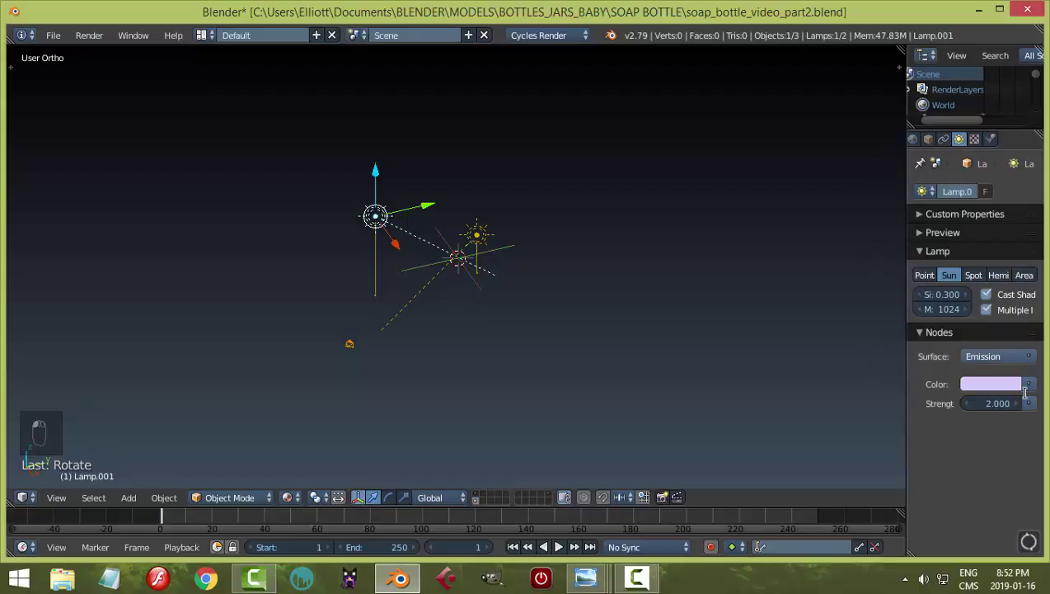
{"action": "key", "text": "ctrl+s"}
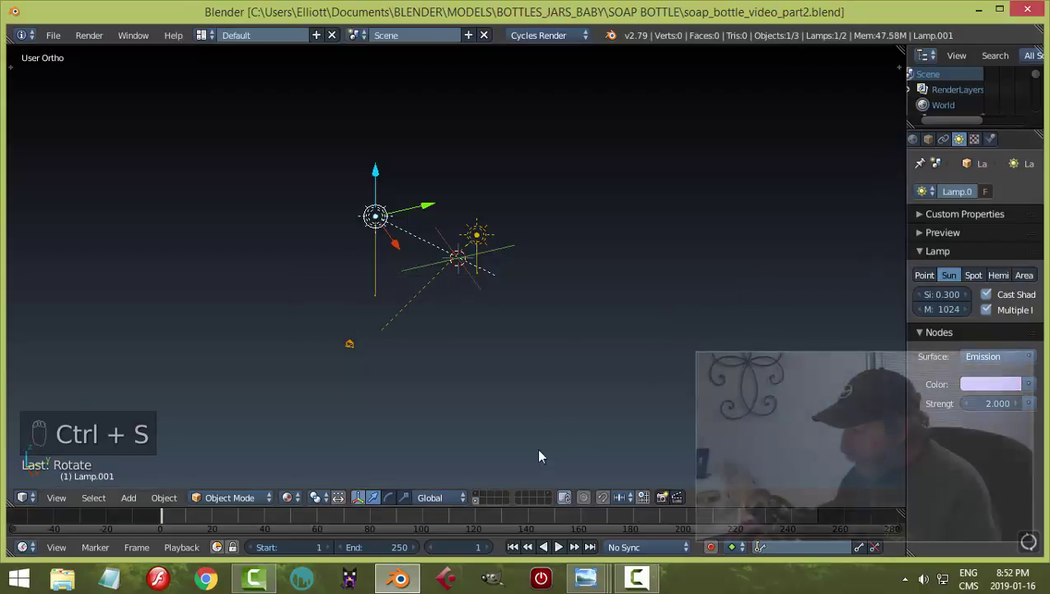
Show the bottle's layer together with the lamps, return to the camera view and briefly preview the lighting in Rendered shading
{"action": "left_click", "coordinate": [478, 497]}
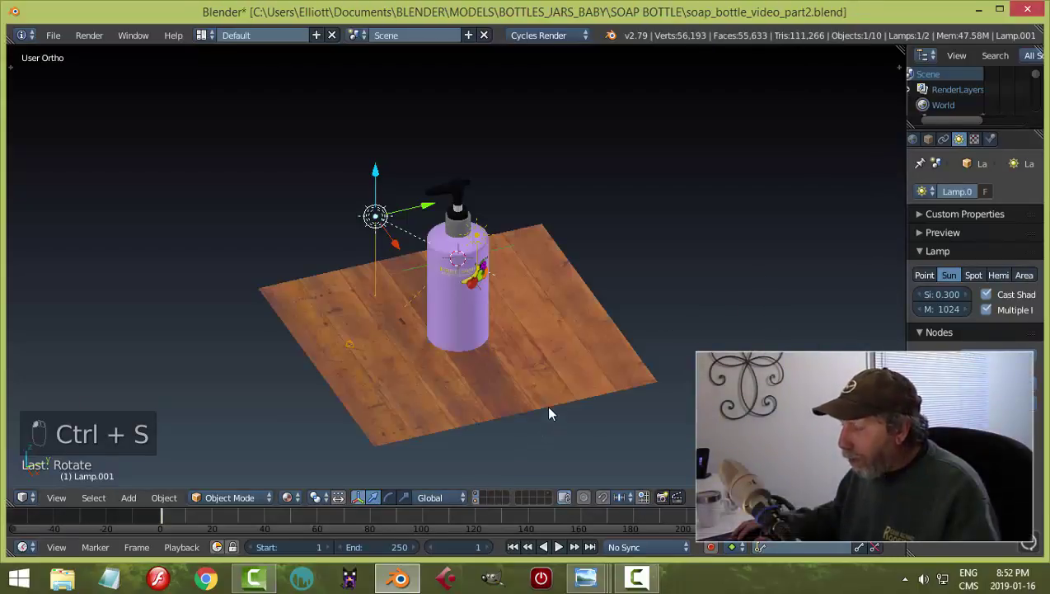
{"action": "key", "text": "KP_0"}
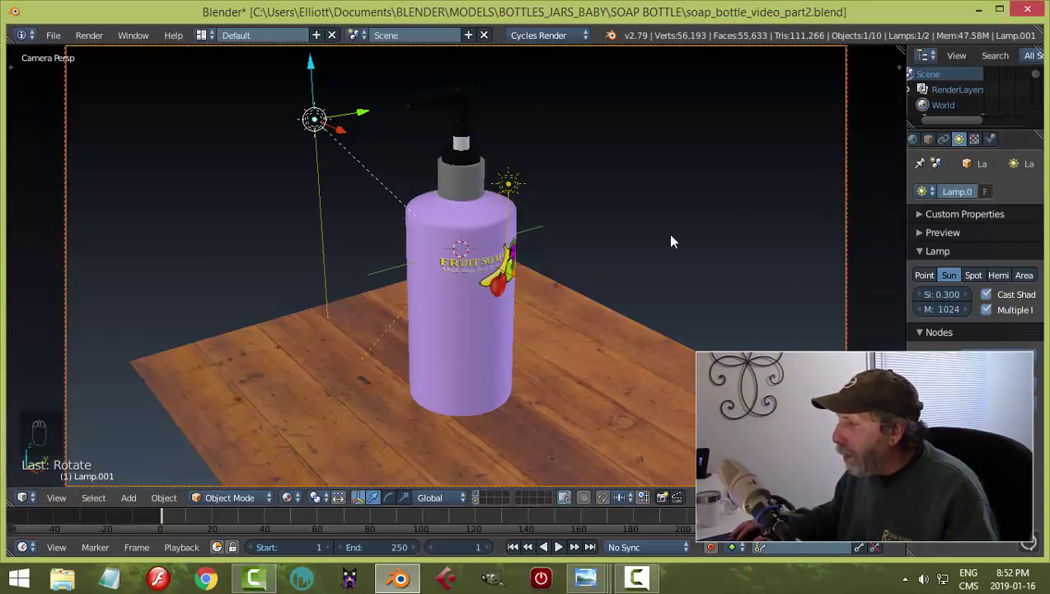
{"action": "key", "text": "shift+z"}
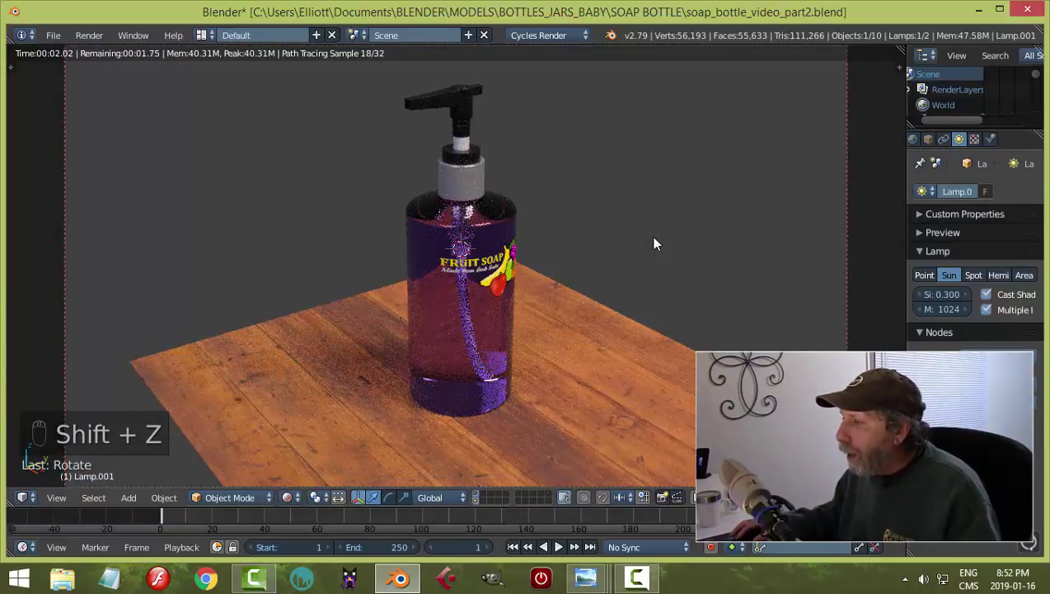
{"action": "key", "text": "shift+z"}
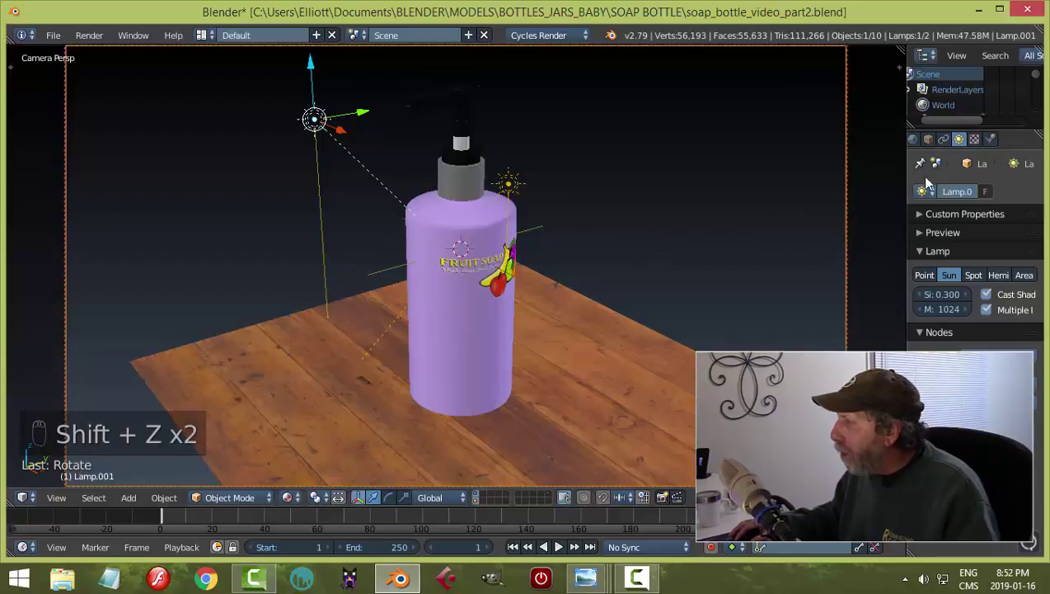
Enable world nodes, load veranda_2k.hdr from HDR TEXTURES as an Environment Texture for the background colour, and briefly preview it rendered
{"action": "left_click", "coordinate": [913, 140]}
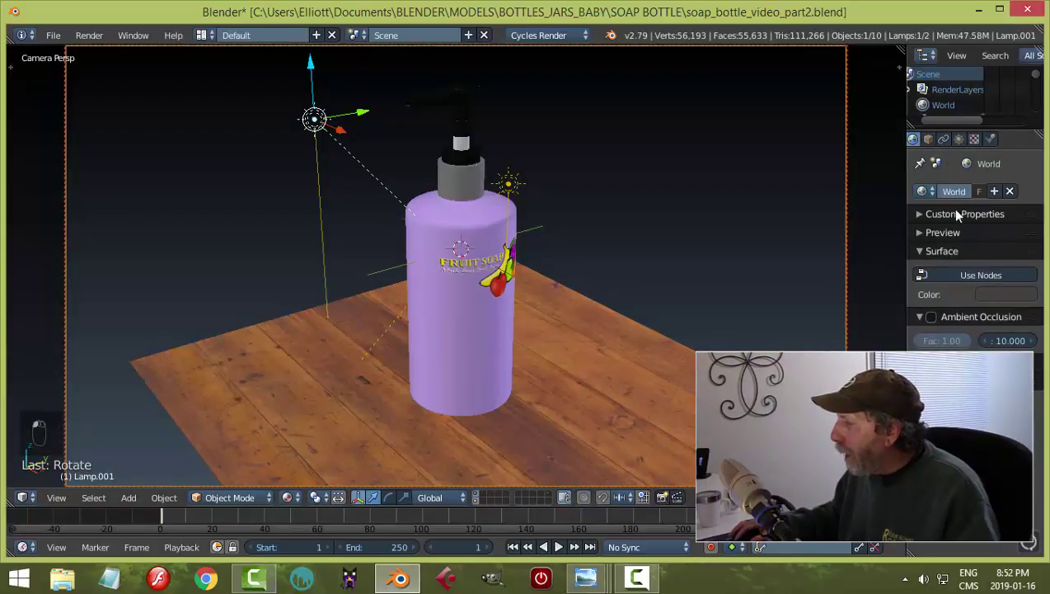
{"action": "left_click", "coordinate": [969, 276]}
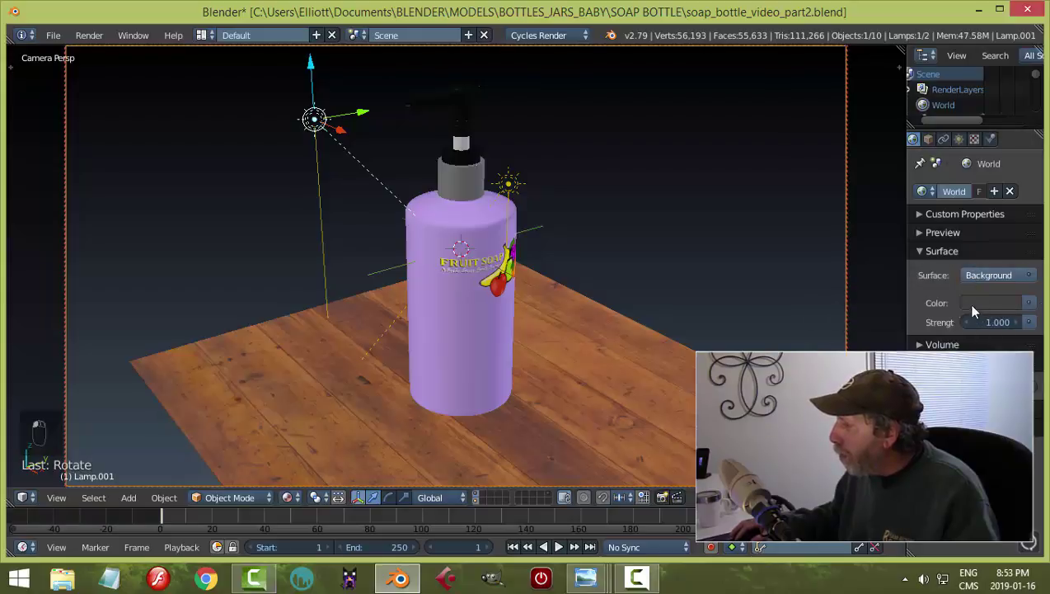
{"action": "left_click", "coordinate": [1031, 303]}
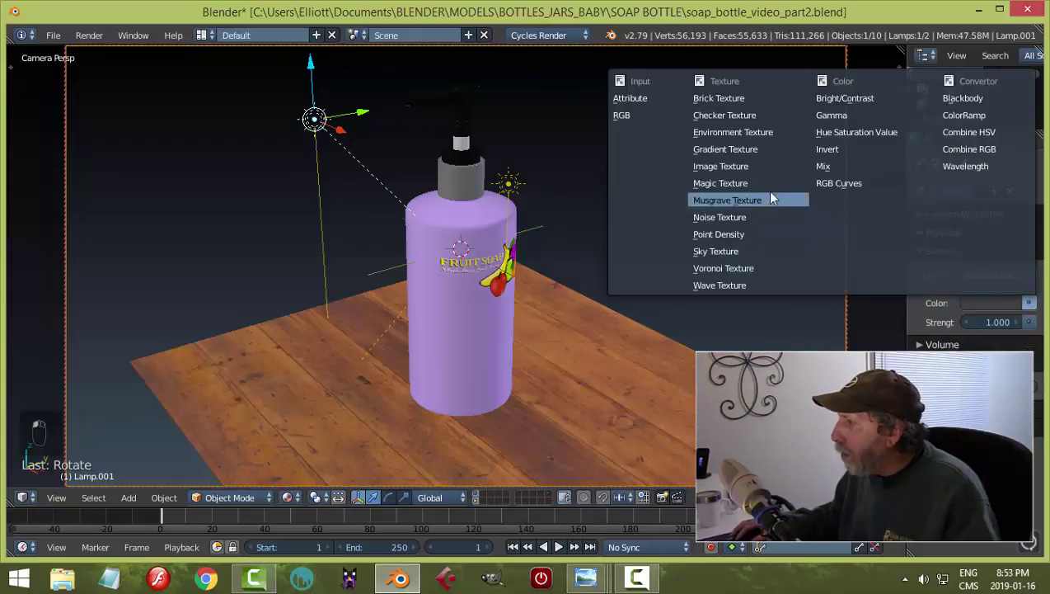
{"action": "left_click", "coordinate": [757, 132]}
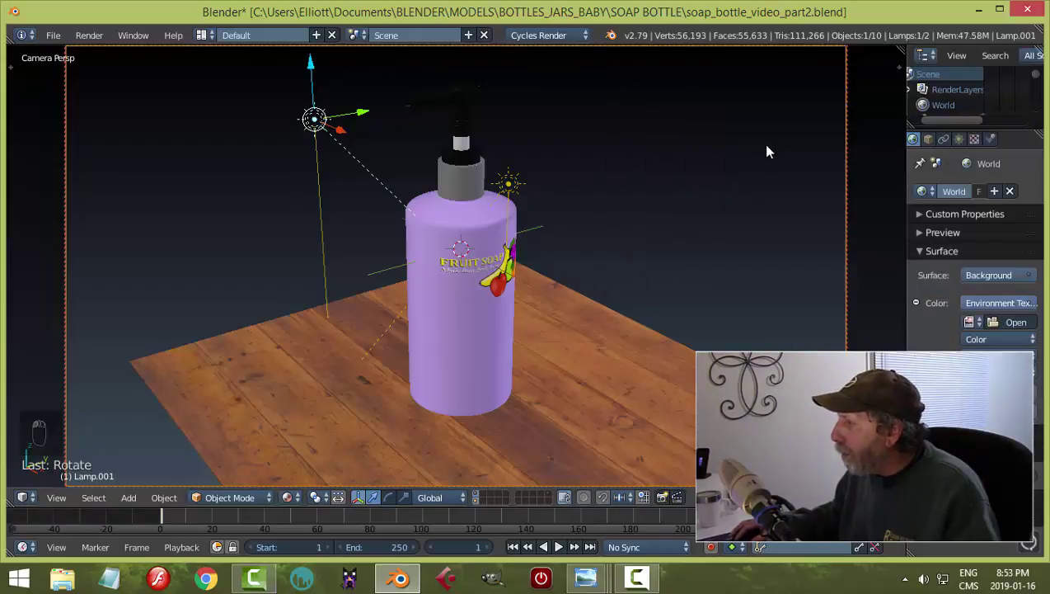
{"action": "left_click", "coordinate": [1014, 322]}
{"action": "left_click", "coordinate": [72, 181]}
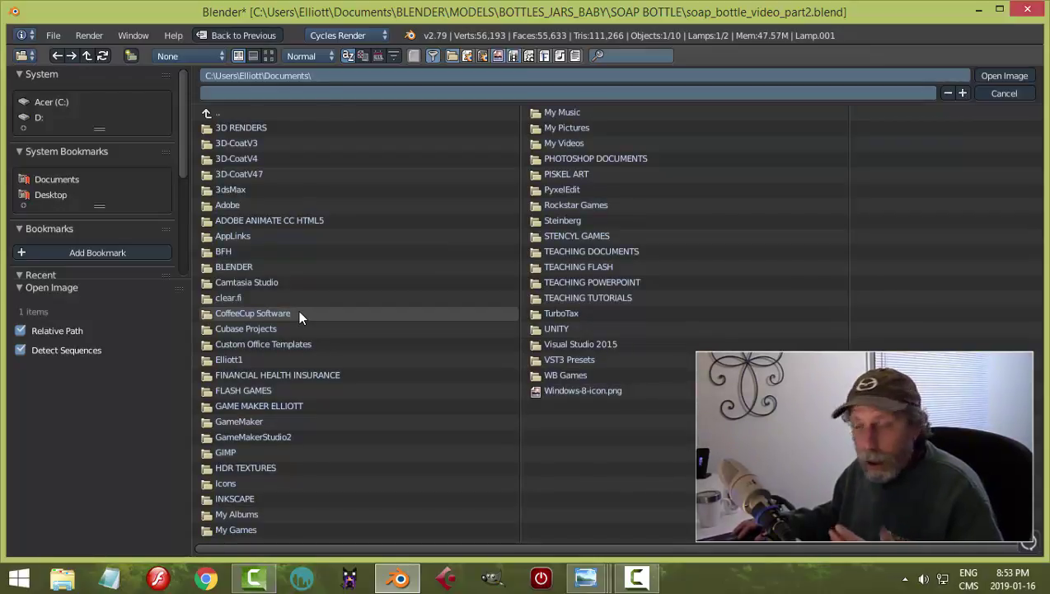
{"action": "left_click", "coordinate": [262, 468]}
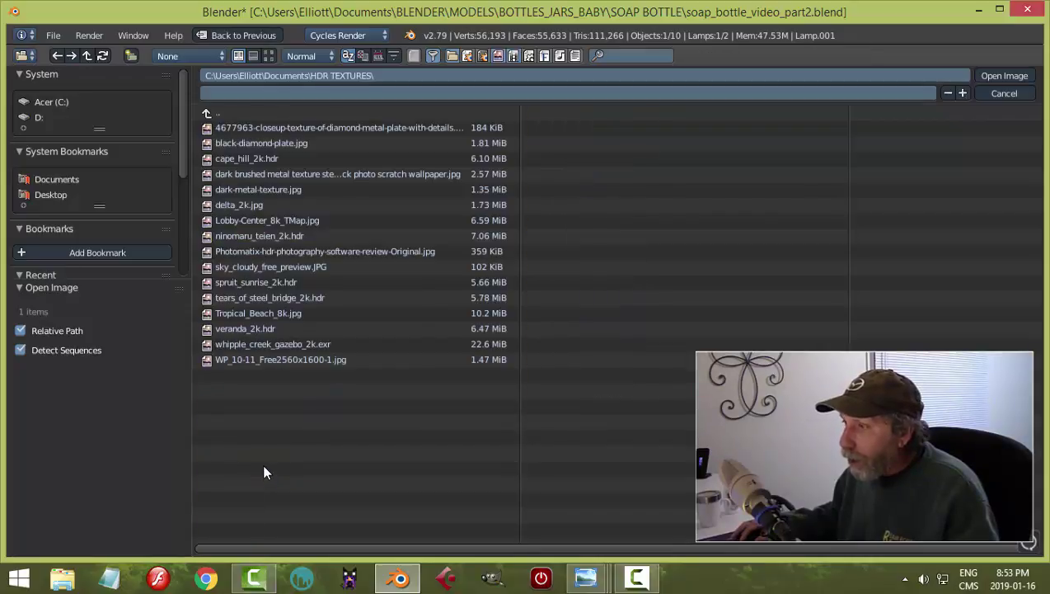
{"action": "left_click", "coordinate": [259, 327]}
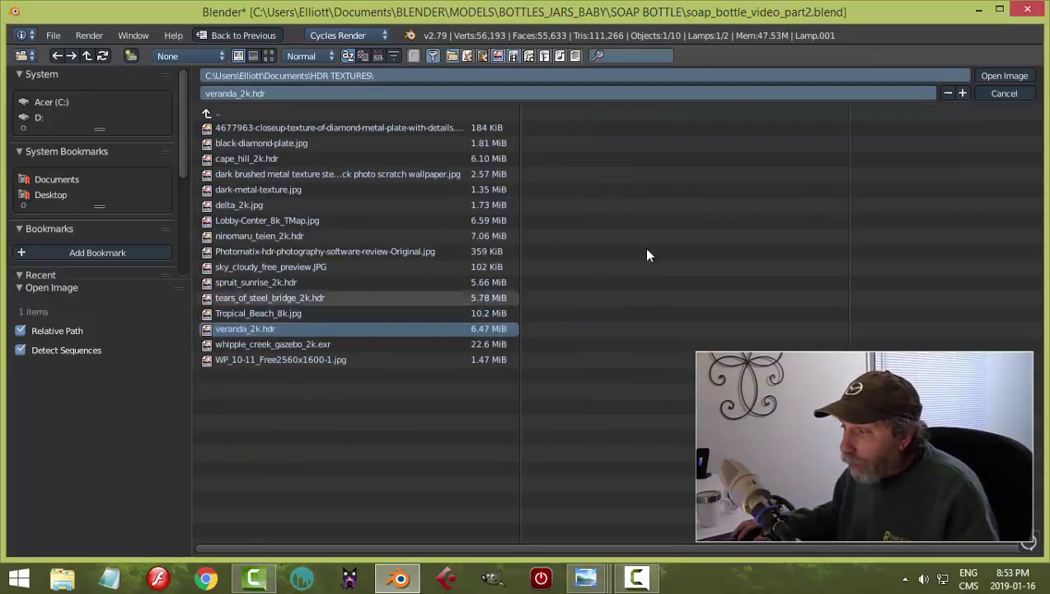
{"action": "left_click", "coordinate": [1010, 76]}
{"action": "key", "text": "shift+z"}
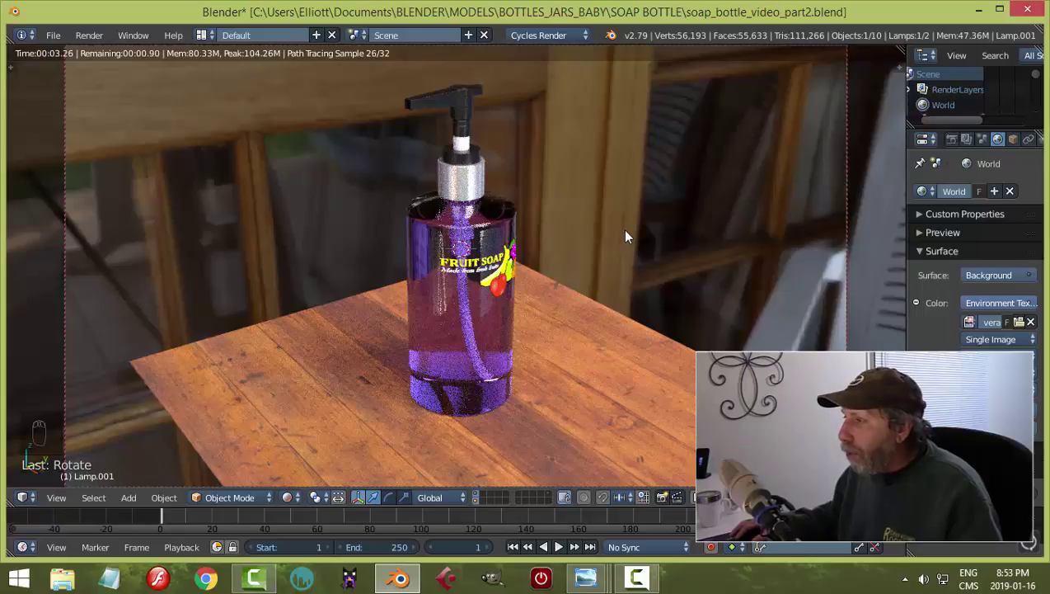
{"action": "key", "text": "shift+z"}
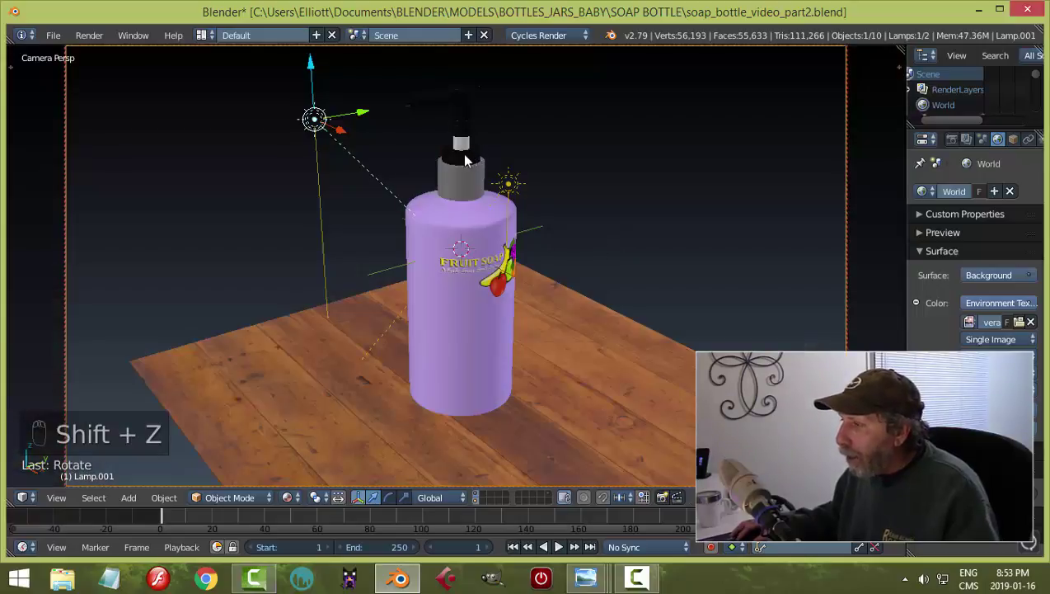
Add a Solidify modifier to the bottle body and move it above the Subdivision Surface modifier
{"action": "right_click", "coordinate": [483, 340]}
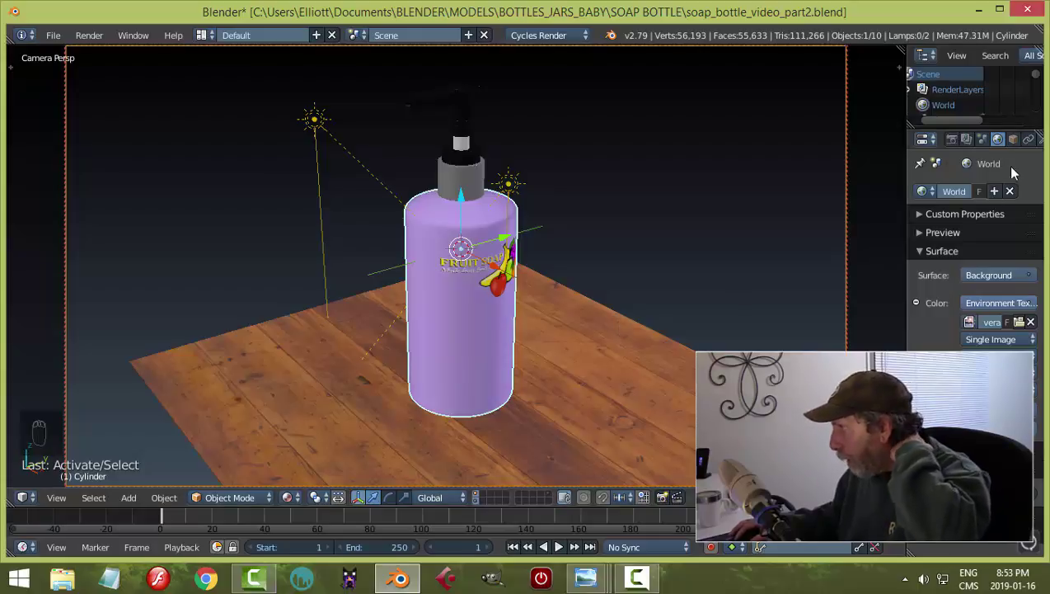
{"action": "scroll", "coordinate": [1015, 140], "scroll_direction": "down", "scroll_amount": 1}
{"action": "left_click", "coordinate": [1027, 139]}
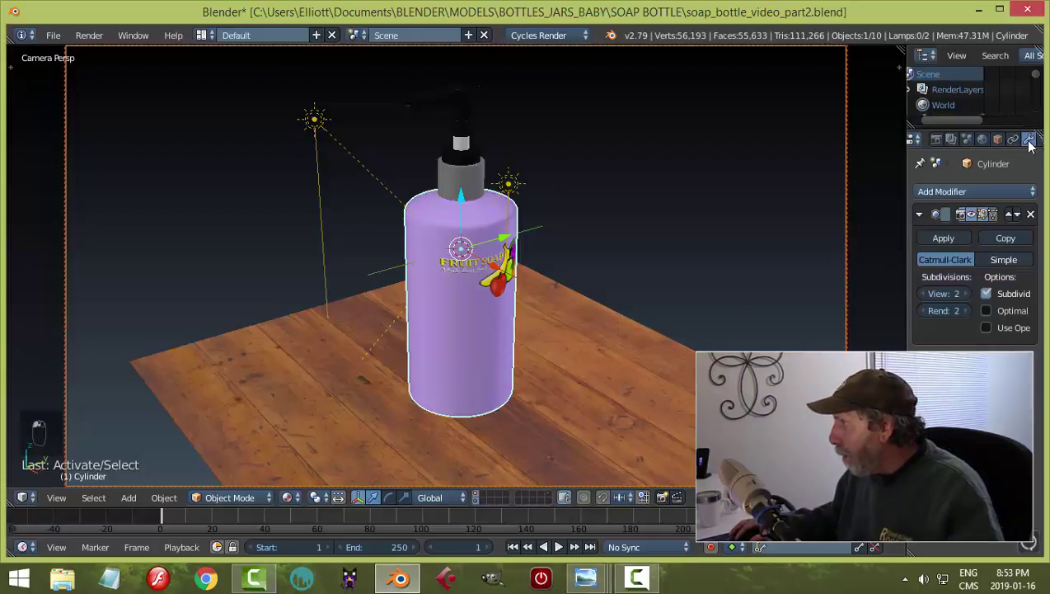
{"action": "left_click", "coordinate": [919, 213]}
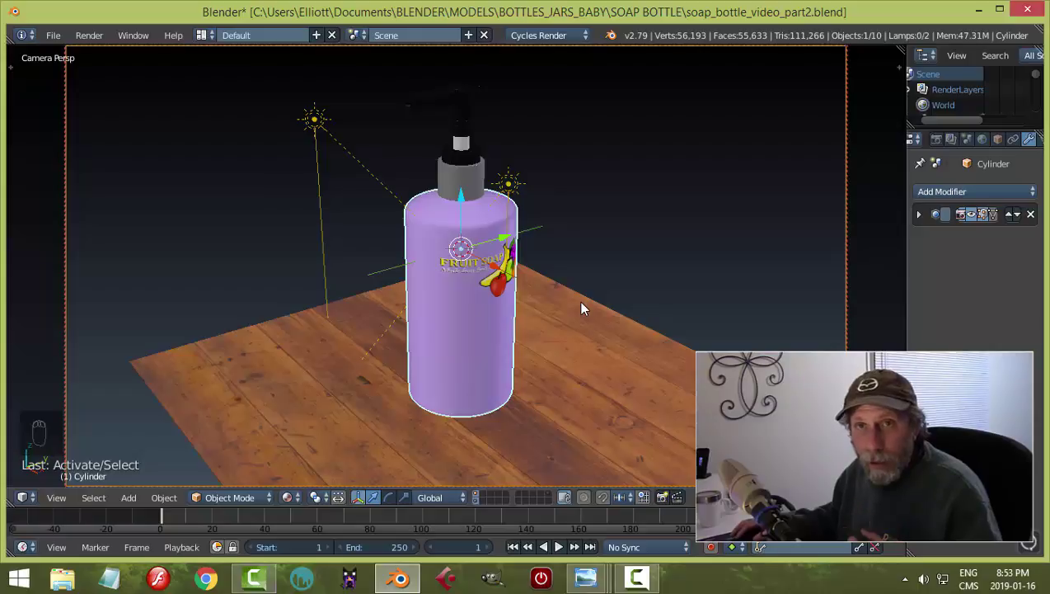
{"action": "left_click", "coordinate": [934, 194]}
{"action": "left_click", "coordinate": [728, 430]}
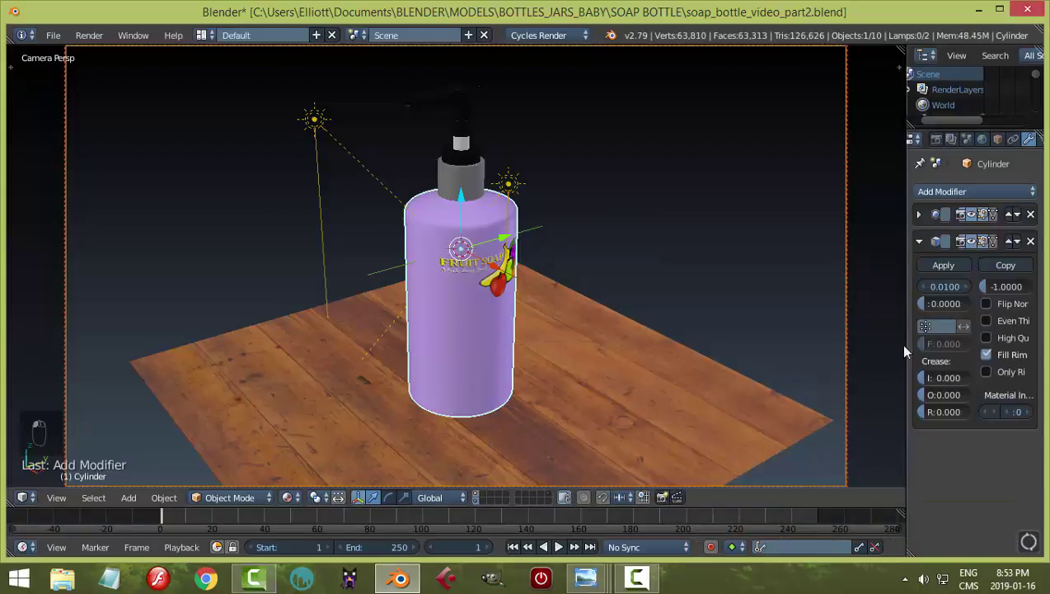
{"action": "left_click", "coordinate": [1011, 241]}
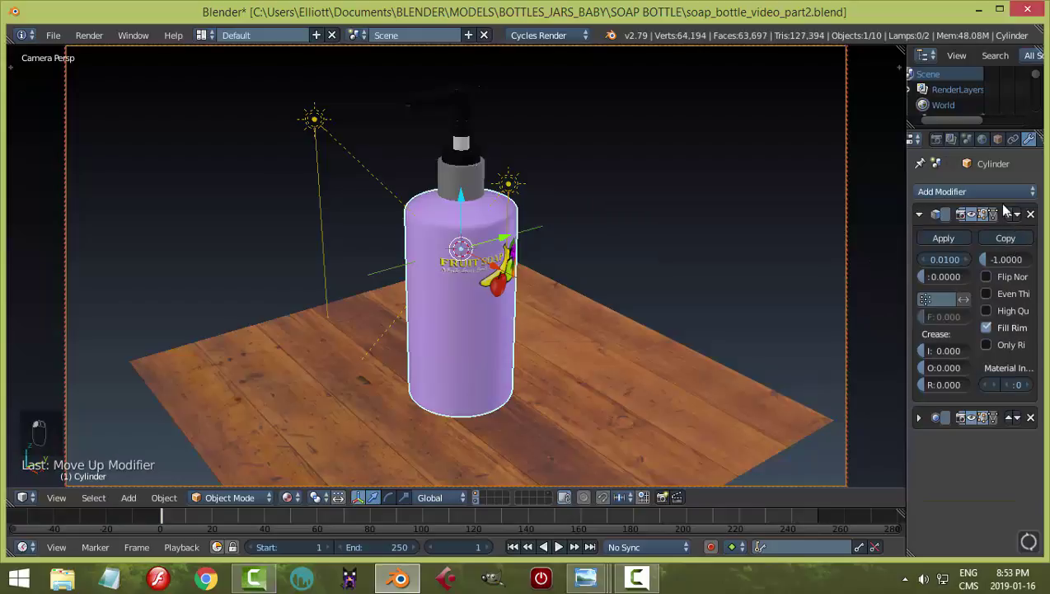
Set the bottle's Solidify thickness to 0.02, apply the modifier and preview the result in Rendered shading
{"action": "left_click", "coordinate": [937, 260]}
{"action": "type", "text": "0"}
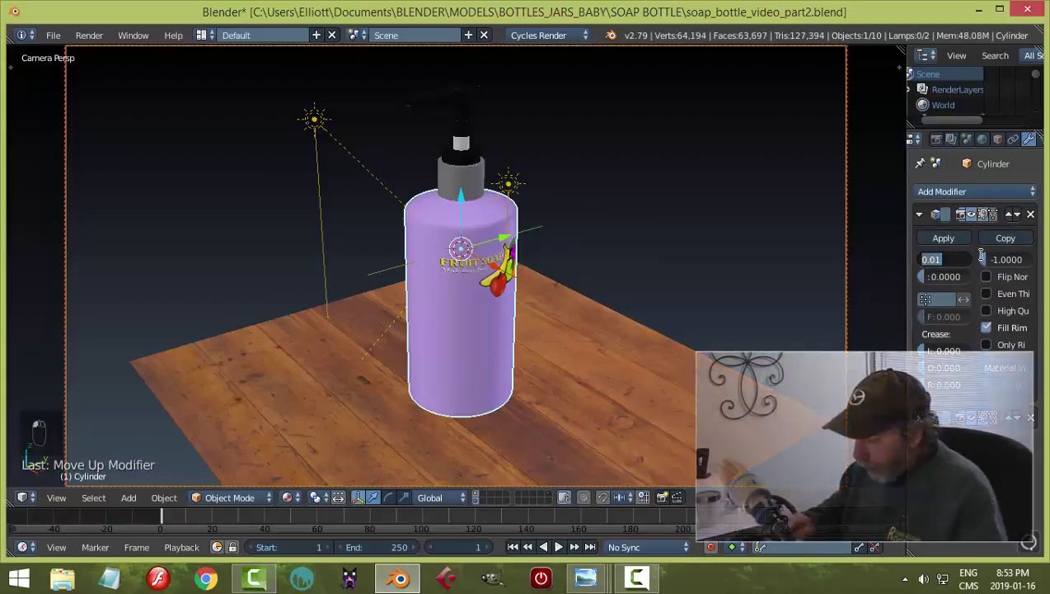
{"action": "key", "text": "Return"}
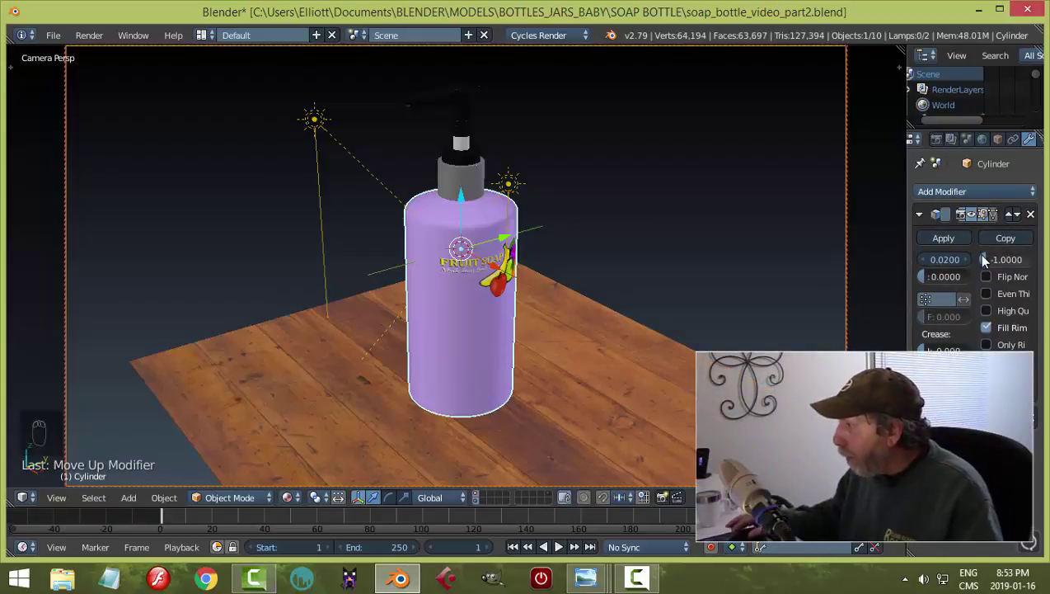
{"action": "left_click", "coordinate": [944, 238]}
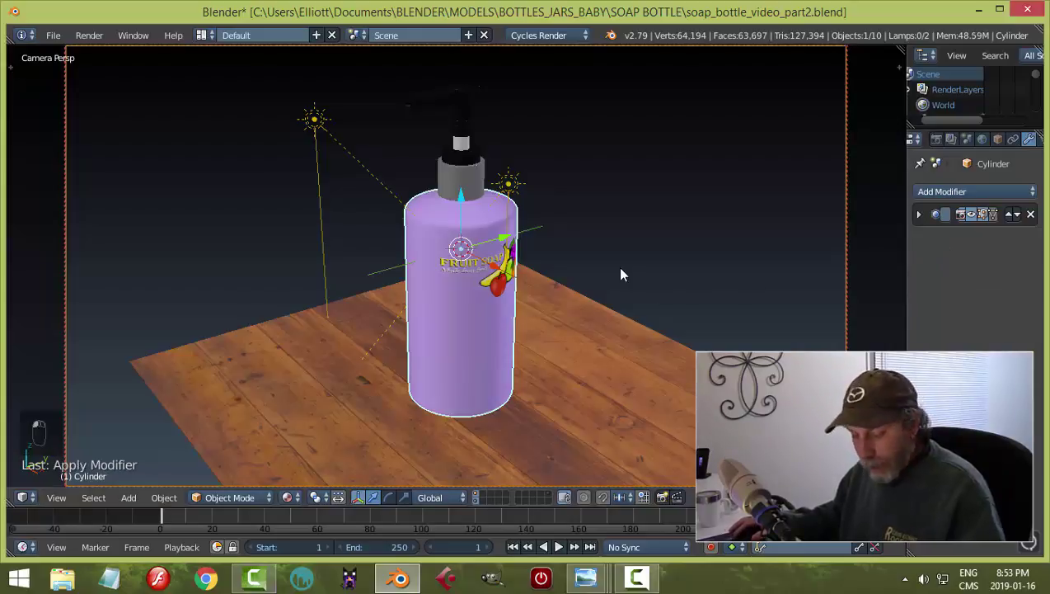
{"action": "key", "text": "shift+z"}
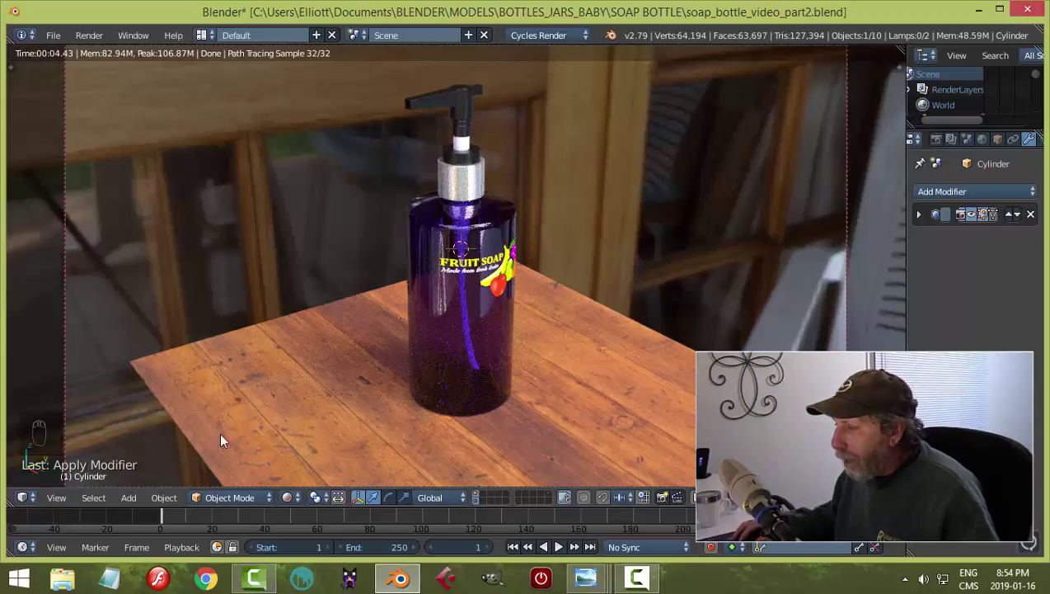
Reframe the camera closer on the bottle in the rendered preview, return to the non-rendered shading and save the file over the existing one
{"action": "scroll", "coordinate": [531, 397], "scroll_direction": "up", "scroll_amount": 3}
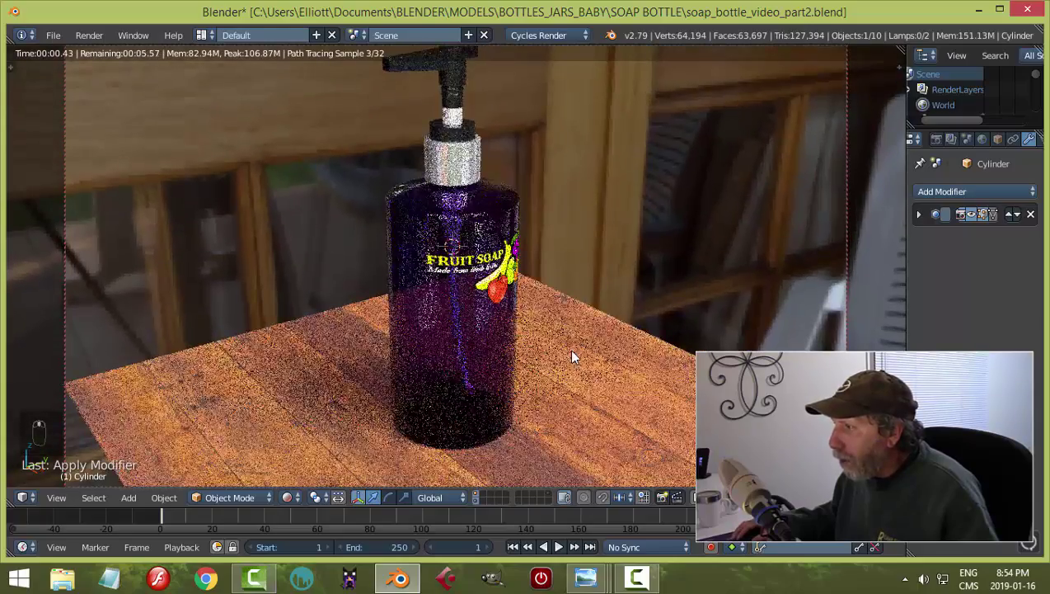
{"action": "scroll", "coordinate": [570, 354], "scroll_direction": "up", "scroll_amount": 1}
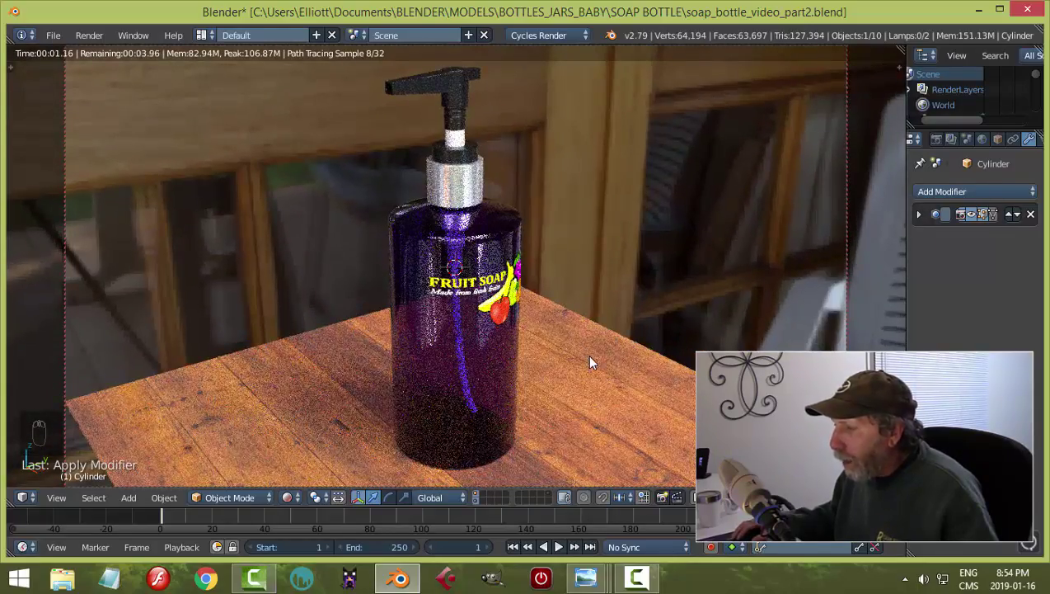
{"action": "scroll", "coordinate": [553, 368], "scroll_direction": "up", "scroll_amount": 1}
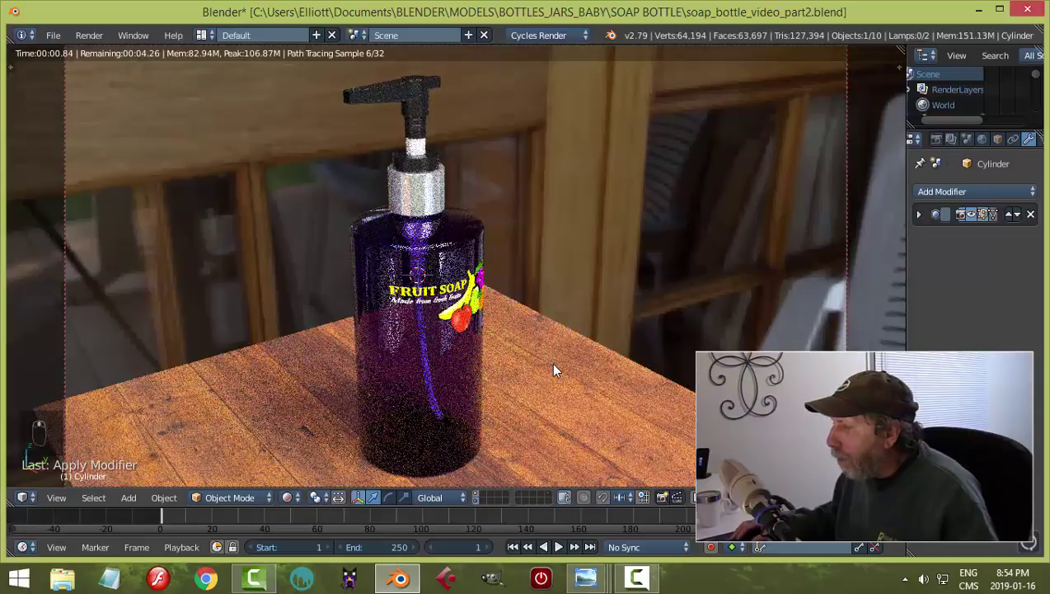
{"action": "key", "text": "shift+z"}
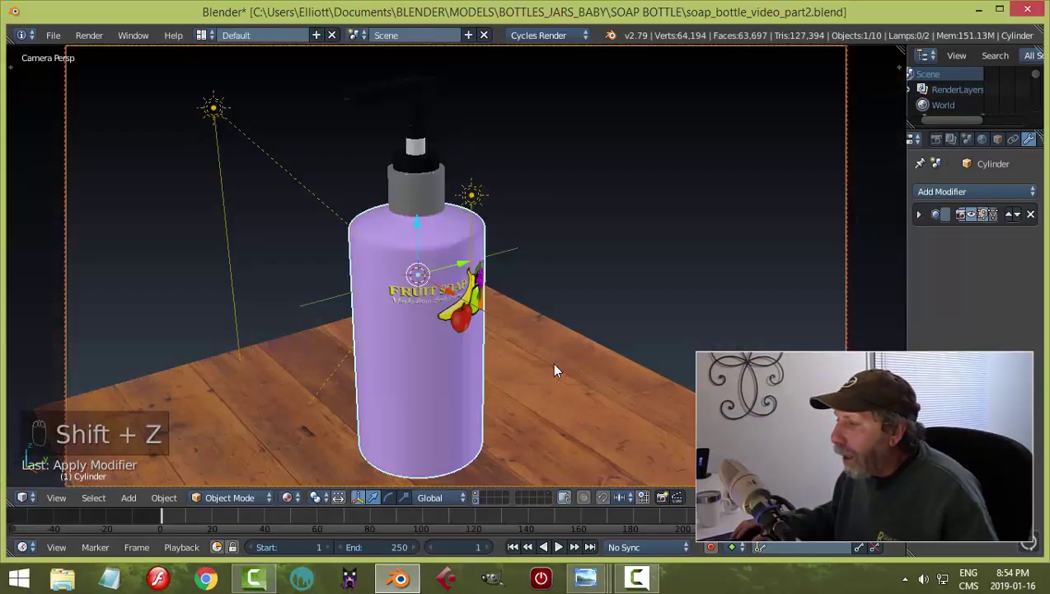
{"action": "key", "text": "ctrl+s"}
{"action": "left_click", "coordinate": [551, 364]}
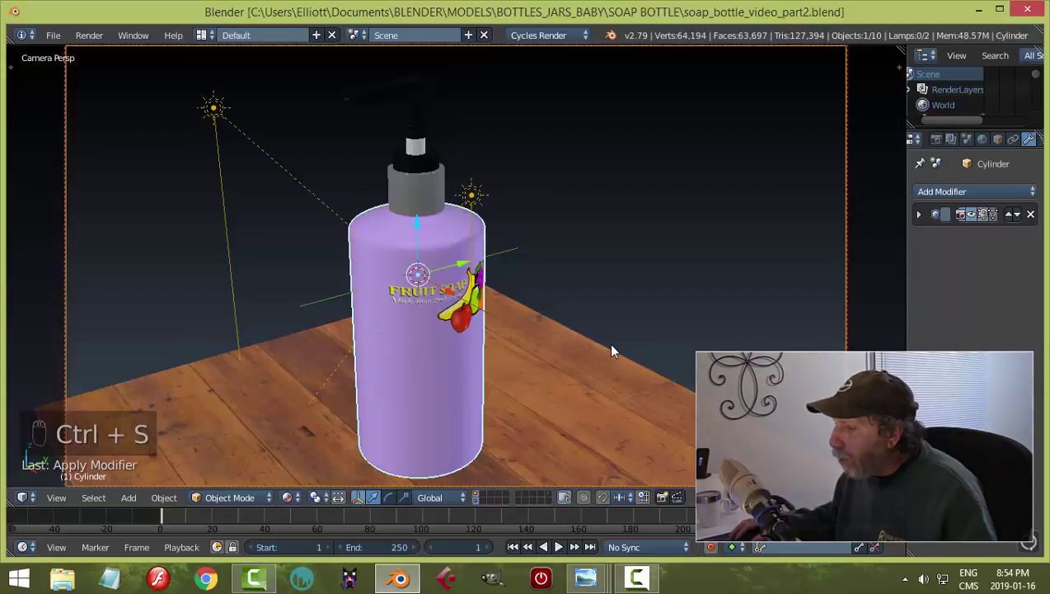
Set the render resolution percentage to 70%, keeping the 1920 by 1080 dimensions
{"action": "left_click", "coordinate": [937, 139]}
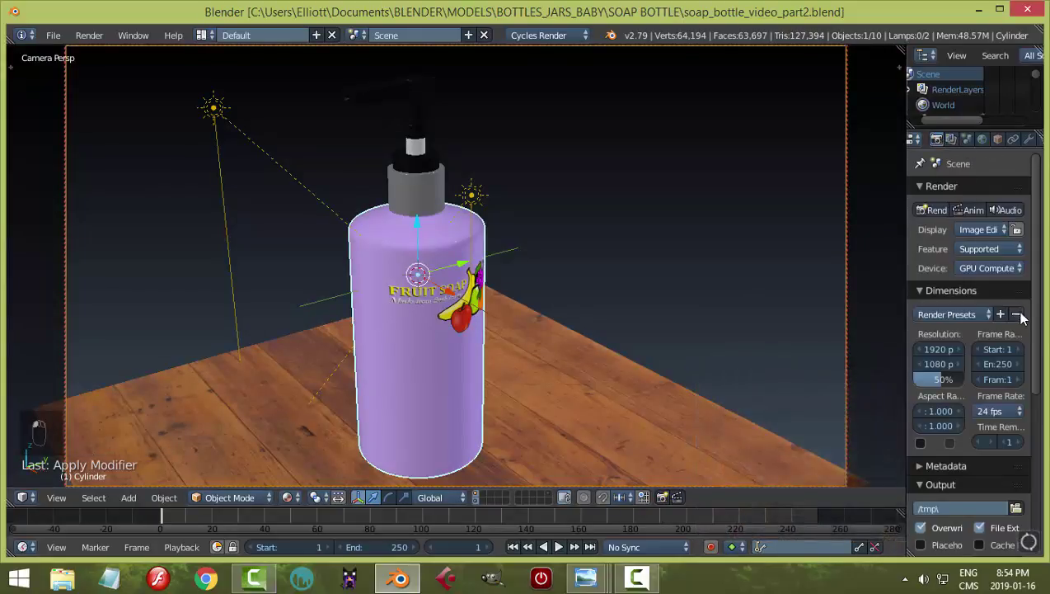
{"action": "left_click", "coordinate": [940, 379]}
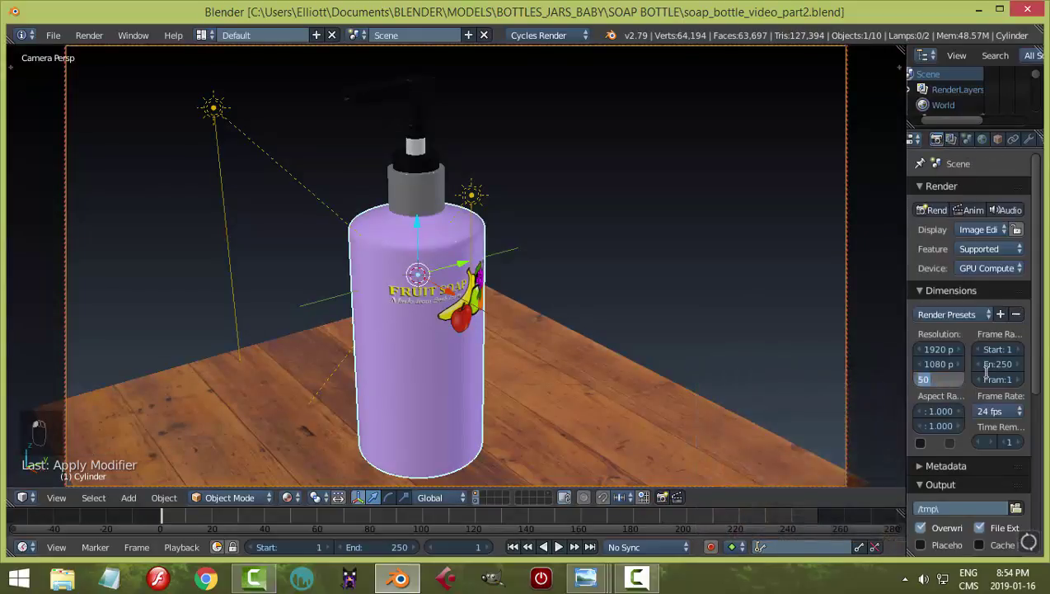
{"action": "type", "text": "70"}
{"action": "key", "text": "Return"}
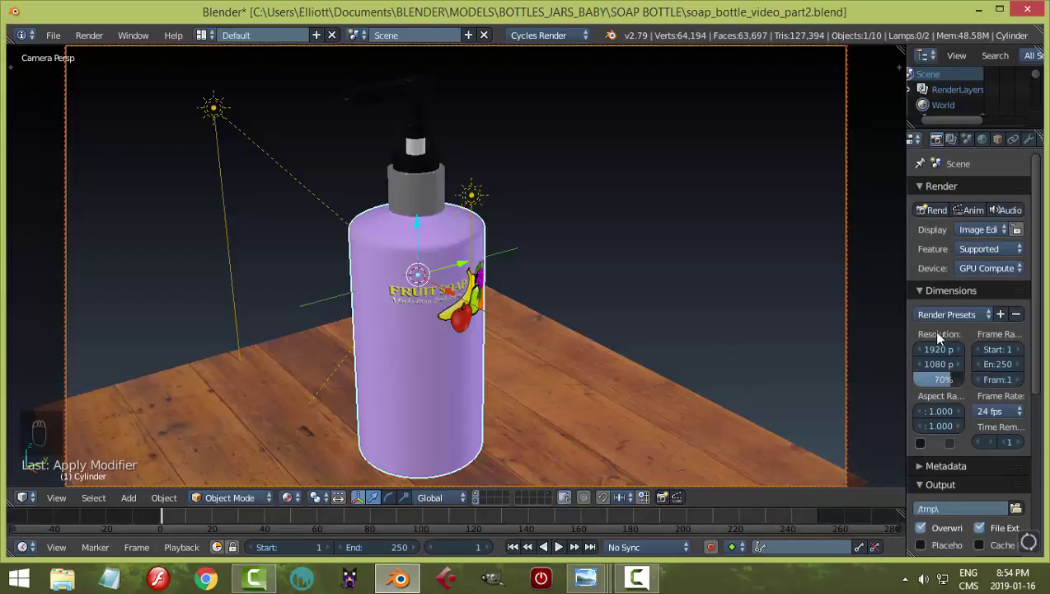
Set the Cycles render samples to 250 in the sampling settings
{"action": "left_click_drag", "start_coordinate": [1036, 317], "coordinate": [1042, 412]}
{"action": "left_click", "coordinate": [923, 462]}
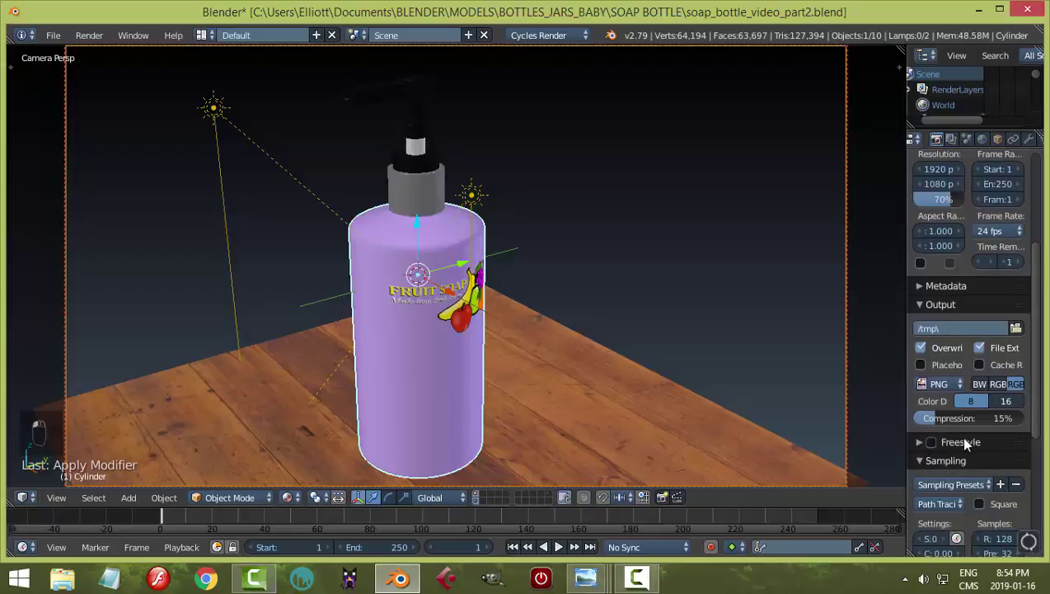
{"action": "scroll", "coordinate": [992, 402], "scroll_direction": "down", "scroll_amount": 5}
{"action": "left_click", "coordinate": [994, 356]}
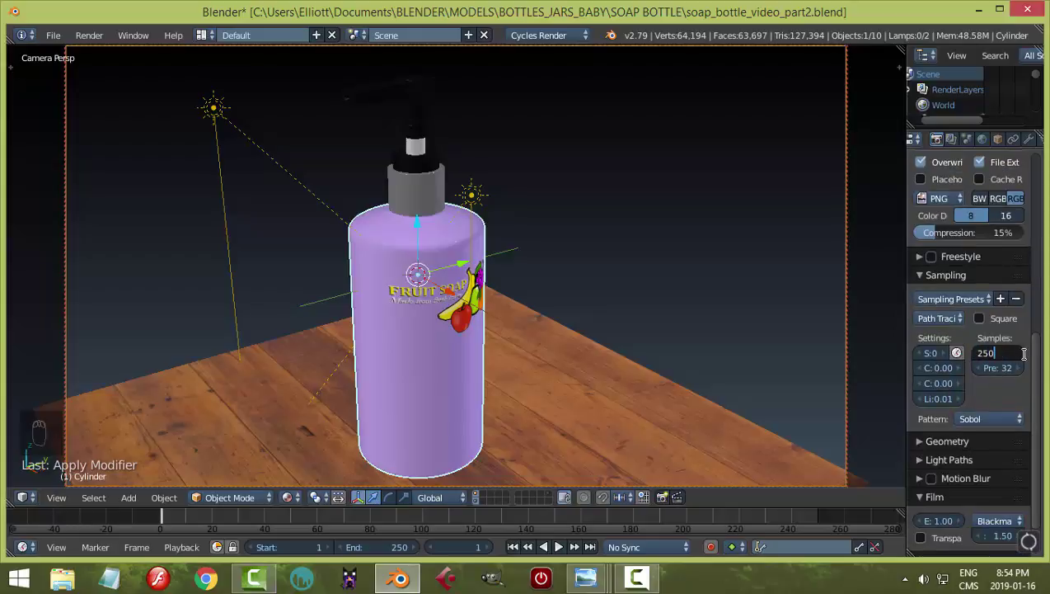
{"action": "key", "text": "Return"}
{"action": "scroll", "coordinate": [1003, 396], "scroll_direction": "down", "scroll_amount": 1}
Enable Denoising for the render layer and save the file over the existing one
{"action": "scroll", "coordinate": [977, 334], "scroll_direction": "up", "scroll_amount": 7}
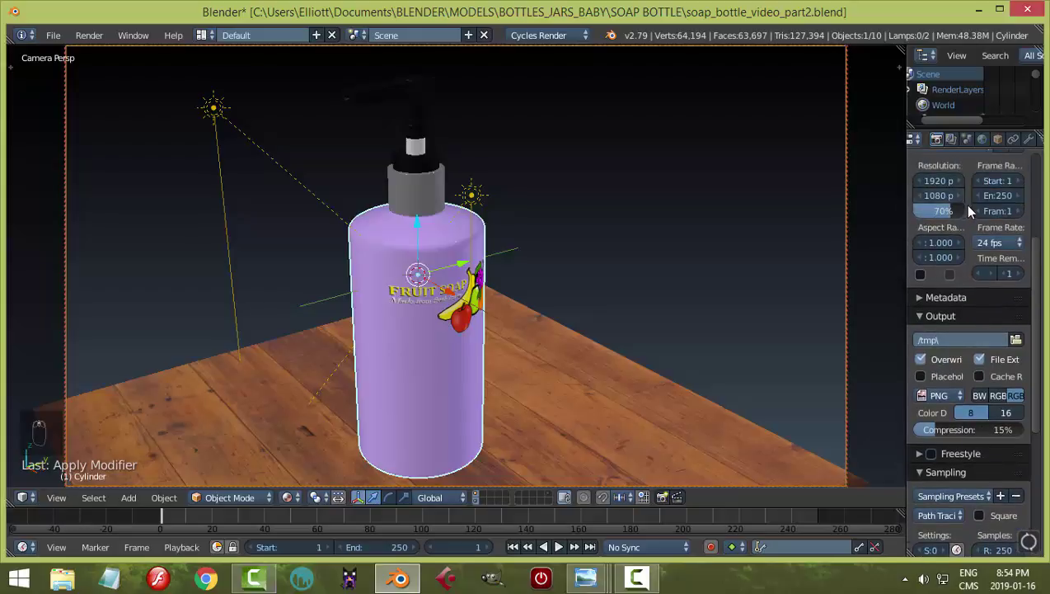
{"action": "scroll", "coordinate": [969, 210], "scroll_direction": "up", "scroll_amount": 4}
{"action": "left_click", "coordinate": [949, 138]}
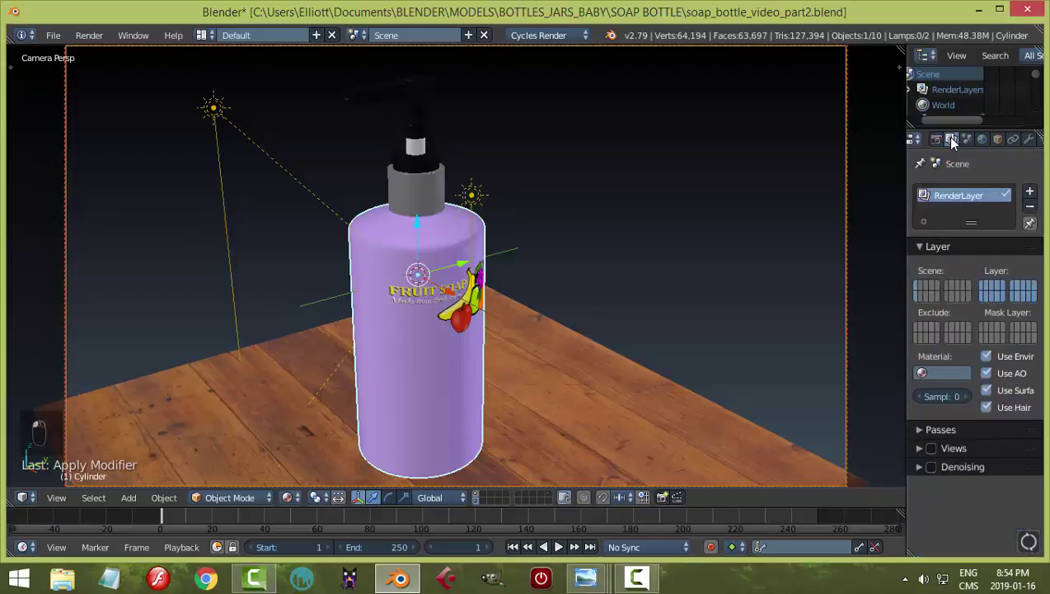
{"action": "left_click", "coordinate": [931, 466]}
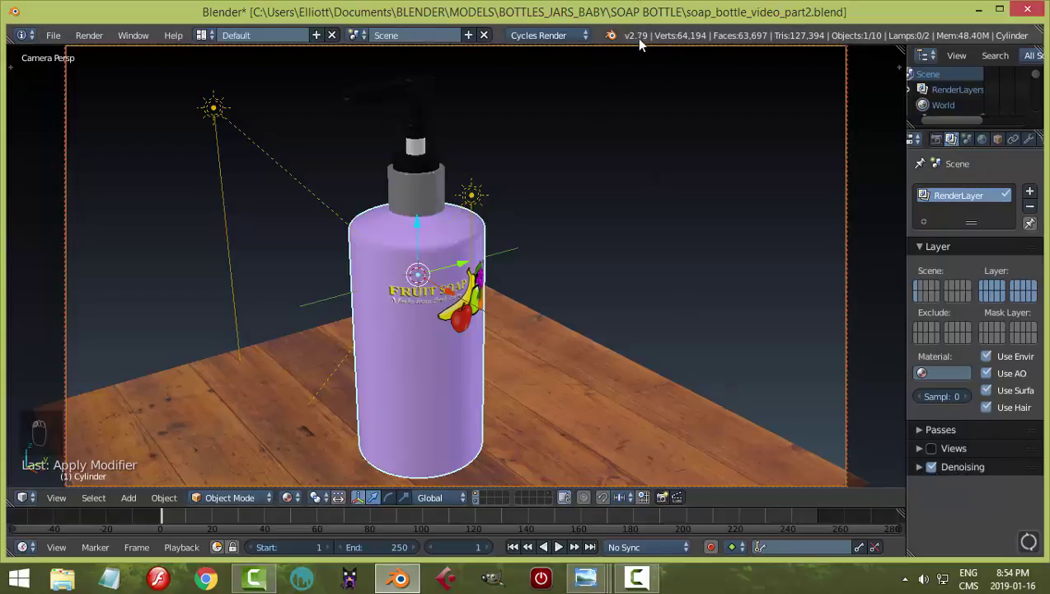
{"action": "key", "text": "ctrl+s"}
{"action": "left_click", "coordinate": [689, 196]}
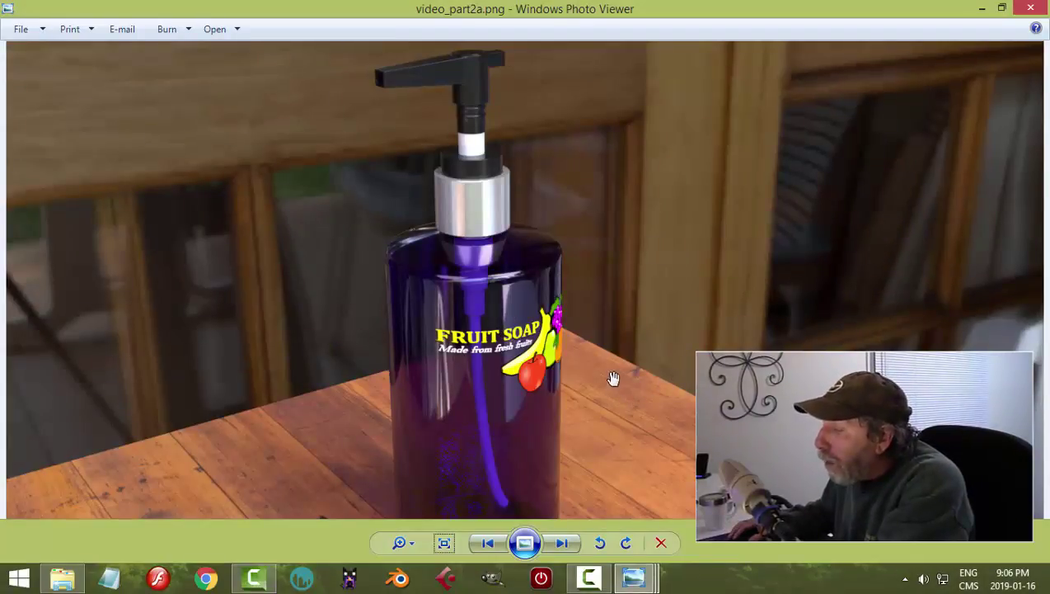
Examine the finished renders video_part2a.png and video_part2b.png in Windows Photo Viewer, from the pump down to the bottle base
{"action": "left_click_drag", "start_coordinate": [577, 312], "coordinate": [536, 310]}
{"action": "left_click_drag", "start_coordinate": [602, 380], "coordinate": [551, 365]}
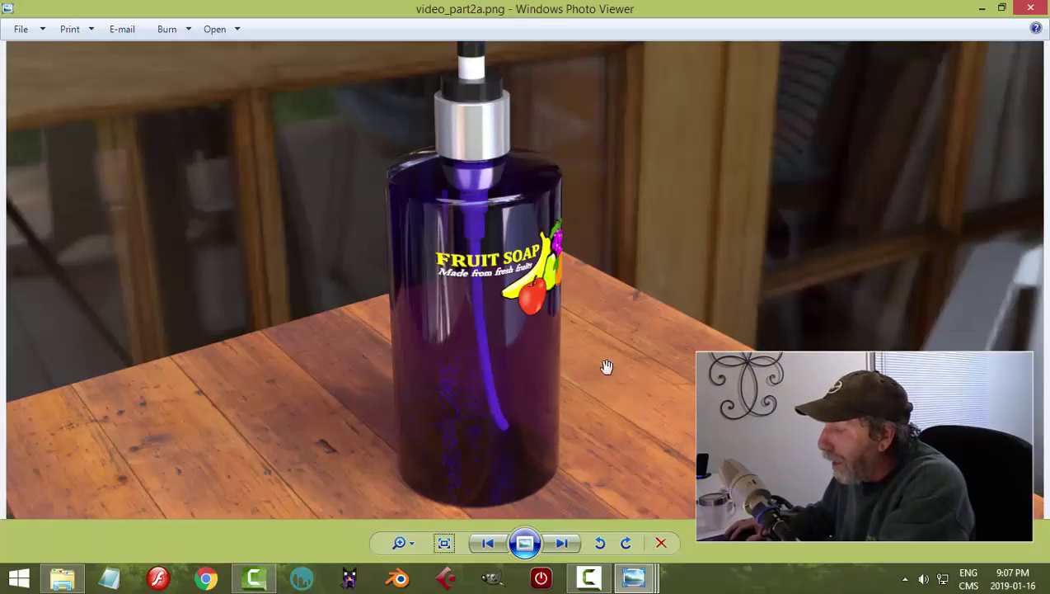
{"action": "left_click_drag", "start_coordinate": [614, 323], "coordinate": [593, 397]}
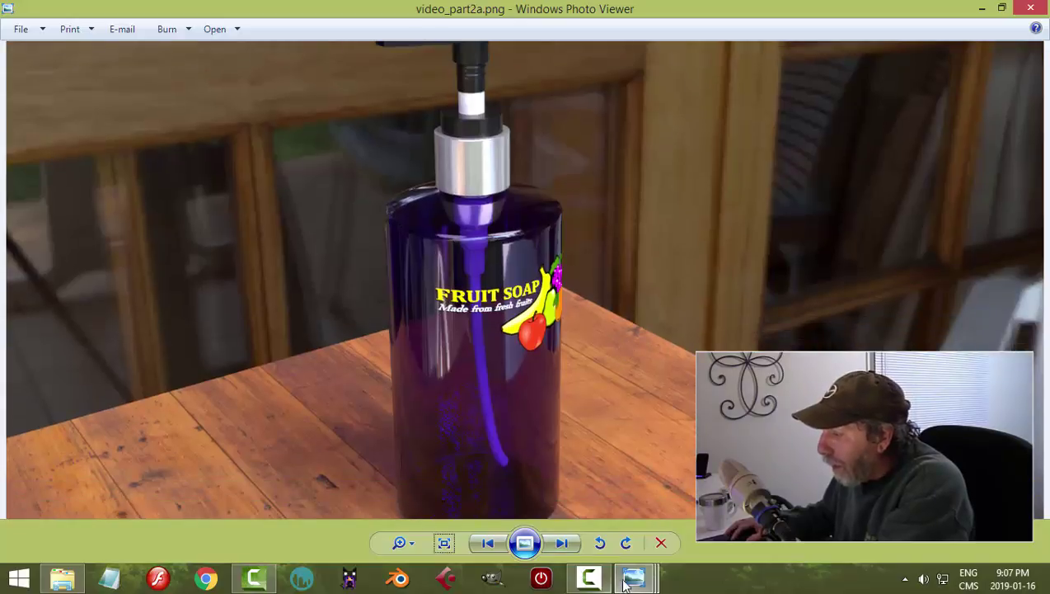
{"action": "mouse_move", "coordinate": [633, 577]}
{"action": "left_click", "coordinate": [601, 499]}
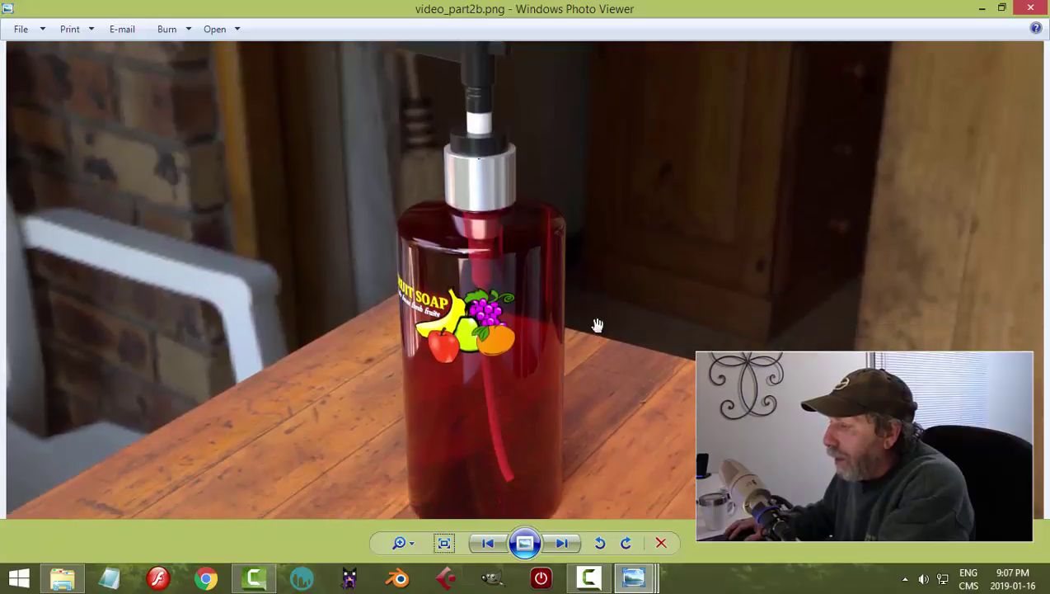
{"action": "left_click_drag", "start_coordinate": [579, 399], "coordinate": [579, 328]}
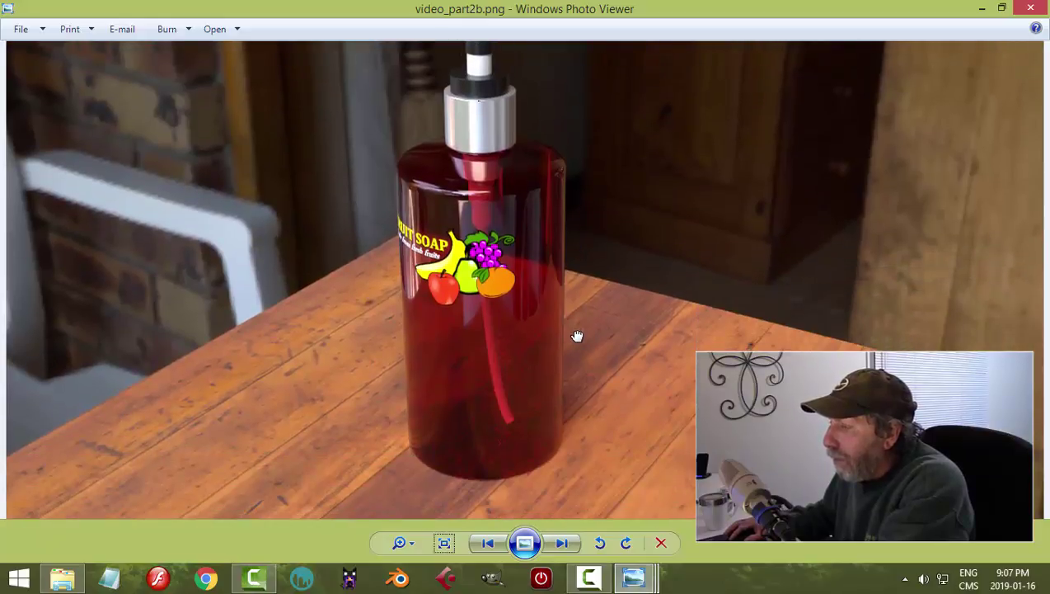
{"action": "left_click_drag", "start_coordinate": [626, 314], "coordinate": [616, 336]}
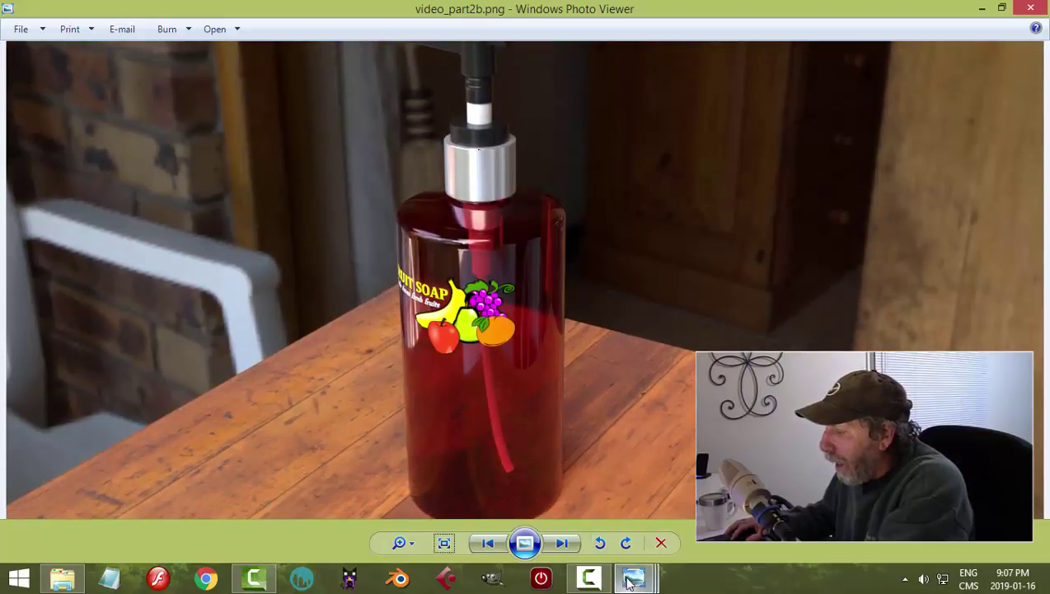
Switch to the render video_part2c.png and inspect the green bottle from the pump down to its base
{"action": "left_click", "coordinate": [633, 580]}
{"action": "left_click", "coordinate": [628, 501]}
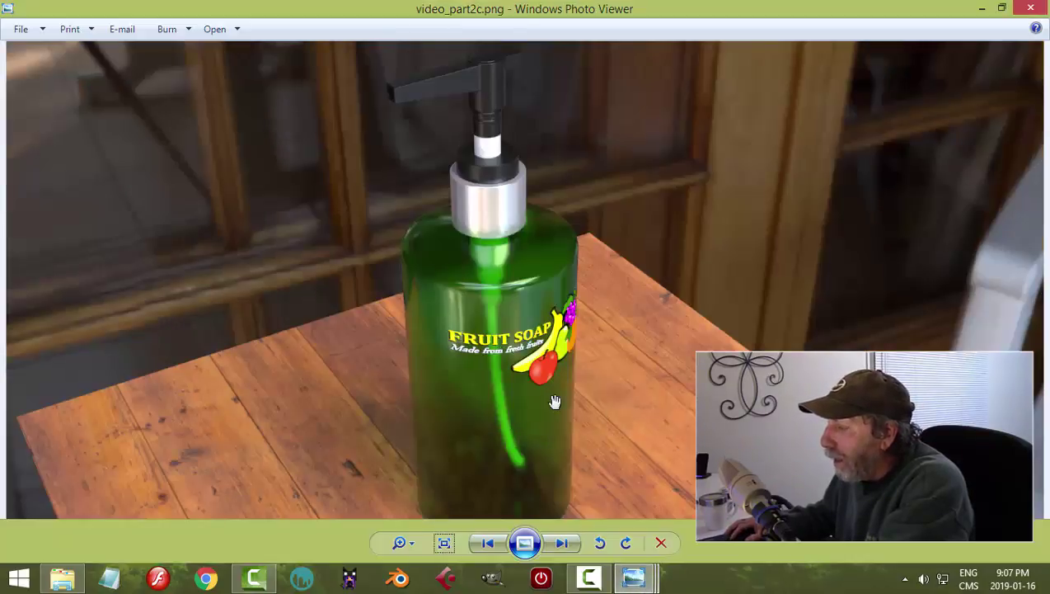
{"action": "left_click_drag", "start_coordinate": [580, 426], "coordinate": [577, 363]}
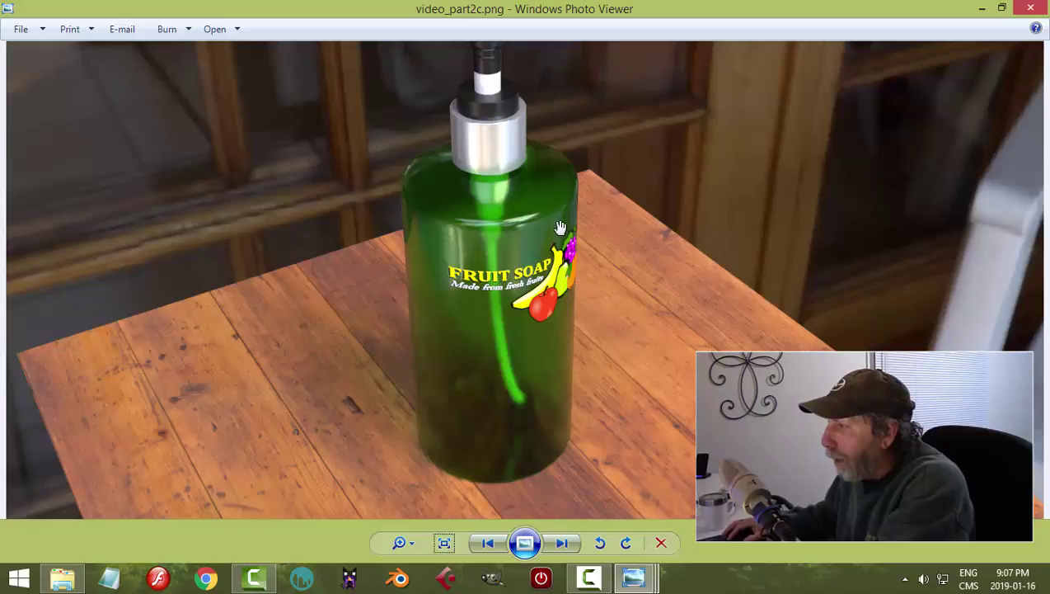
{"action": "mouse_move", "coordinate": [606, 235]}
{"action": "left_mouse_down"}
{"action": "mouse_move", "coordinate": [613, 320]}
{"action": "mouse_move", "coordinate": [609, 256]}
{"action": "left_mouse_up"}
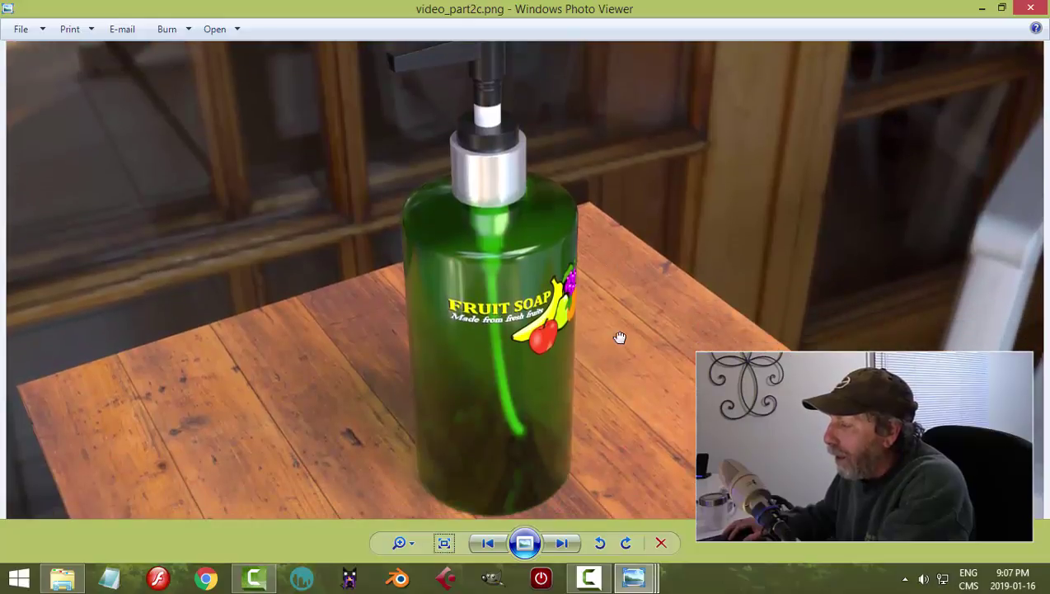
{"action": "left_click_drag", "start_coordinate": [619, 311], "coordinate": [614, 272]}
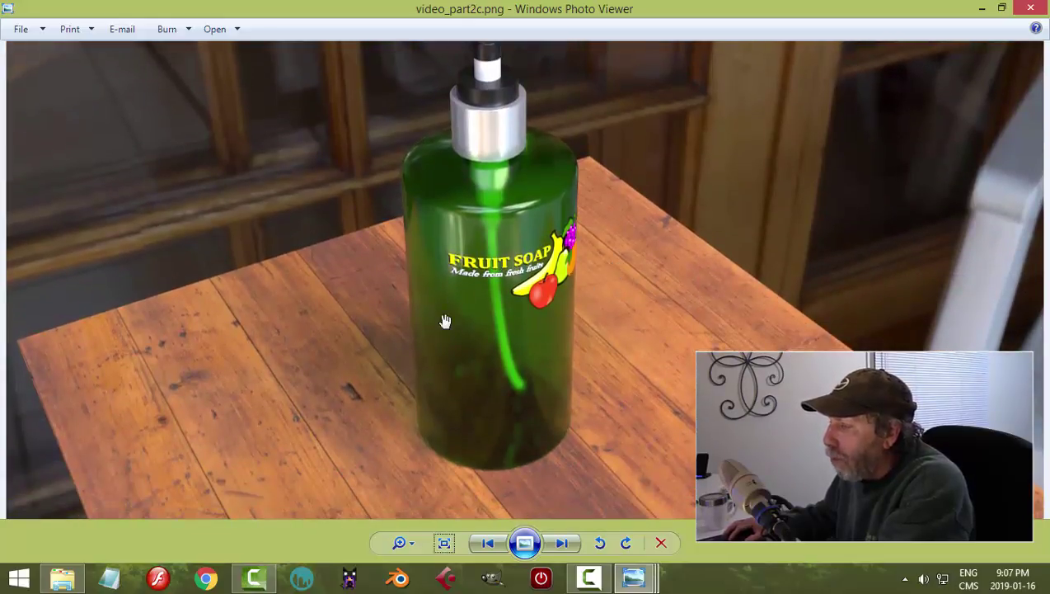